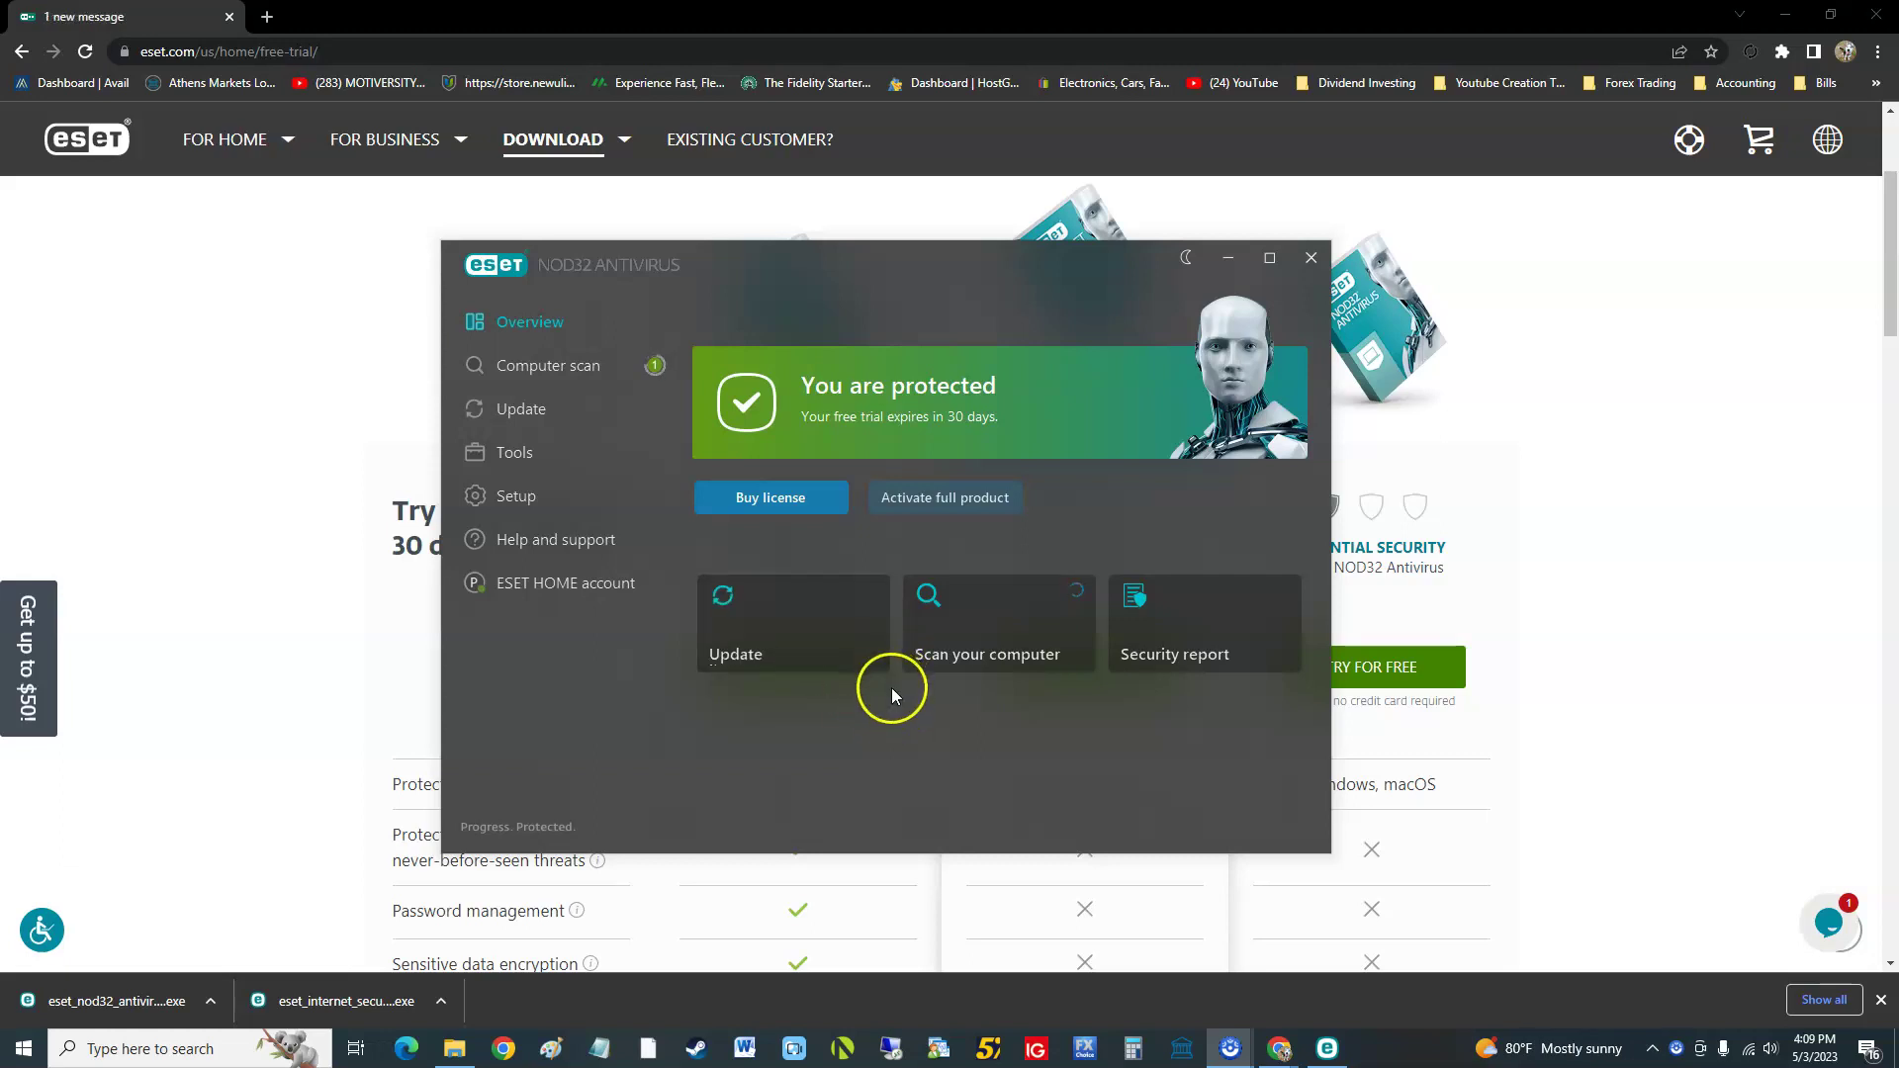
Step: Move the NOD32 window left and bring the ESET free-trial web page forward
drag(902, 277, 767, 276)
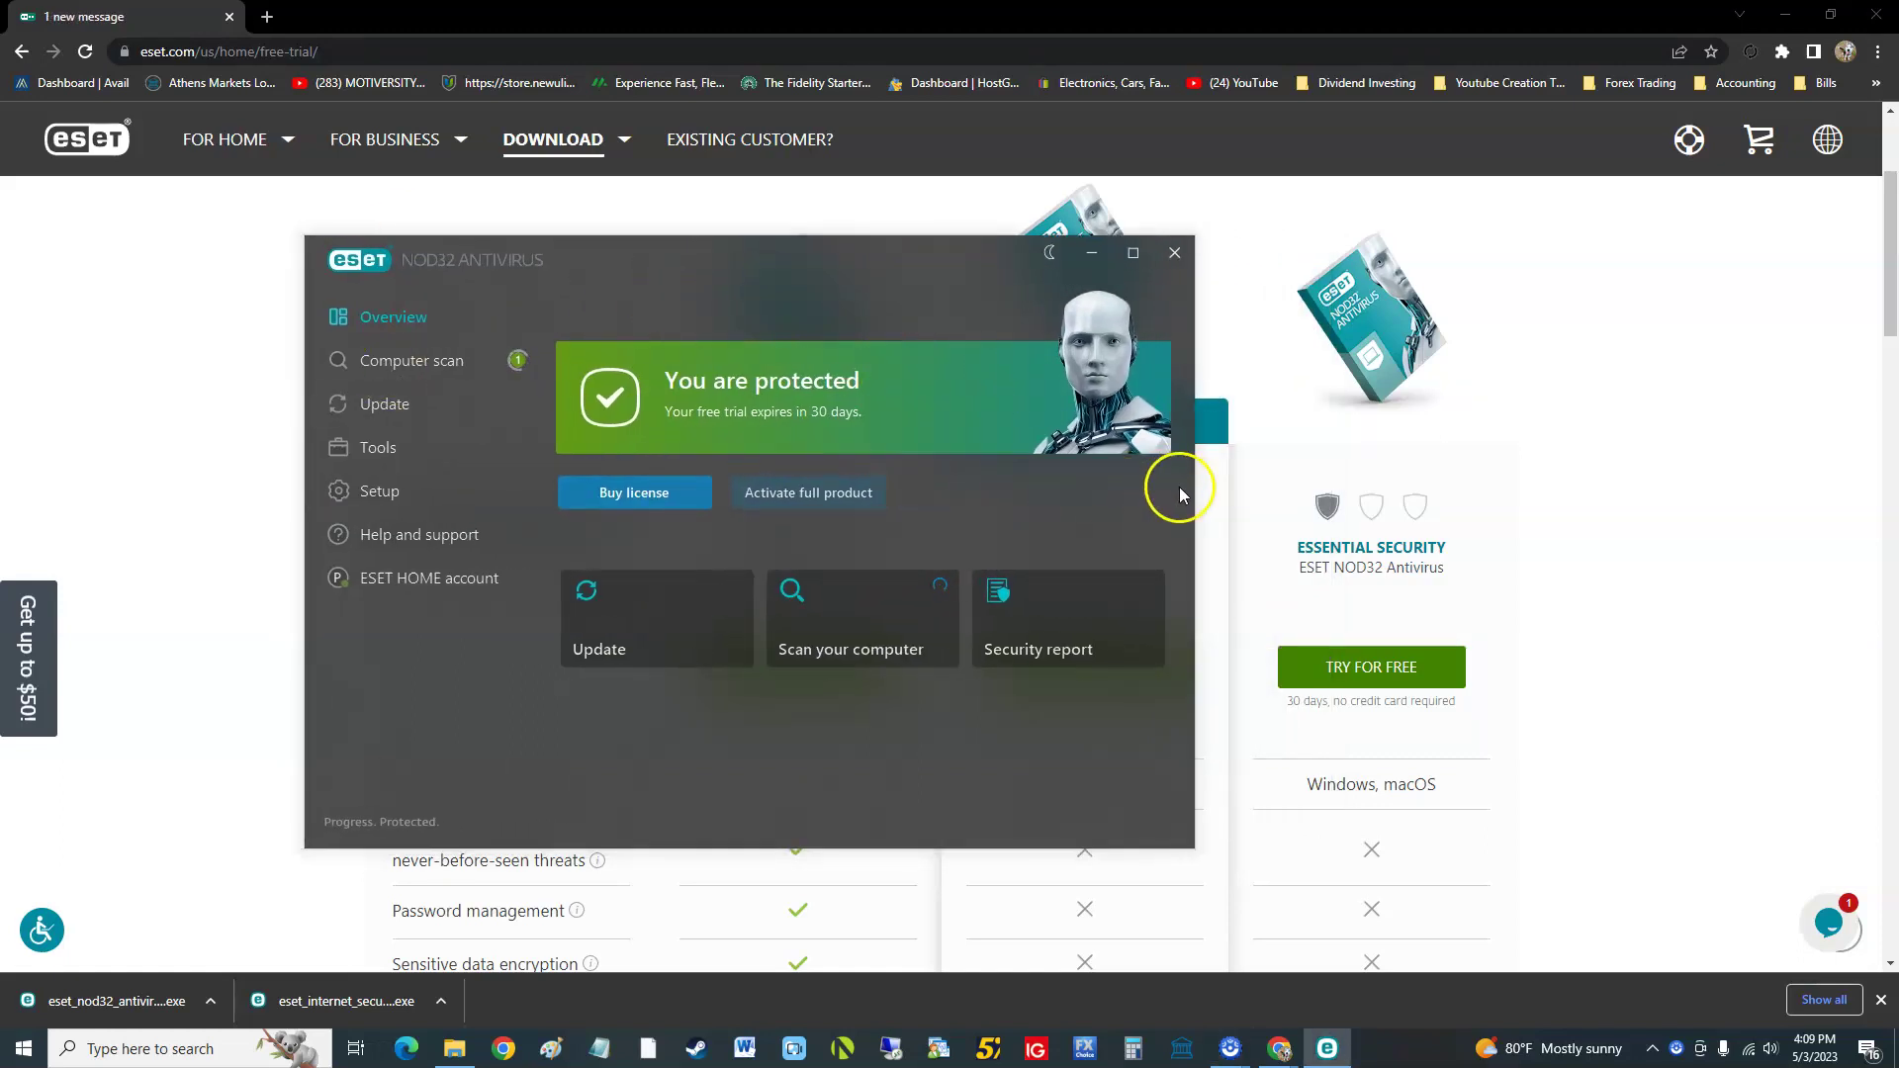
click(1577, 508)
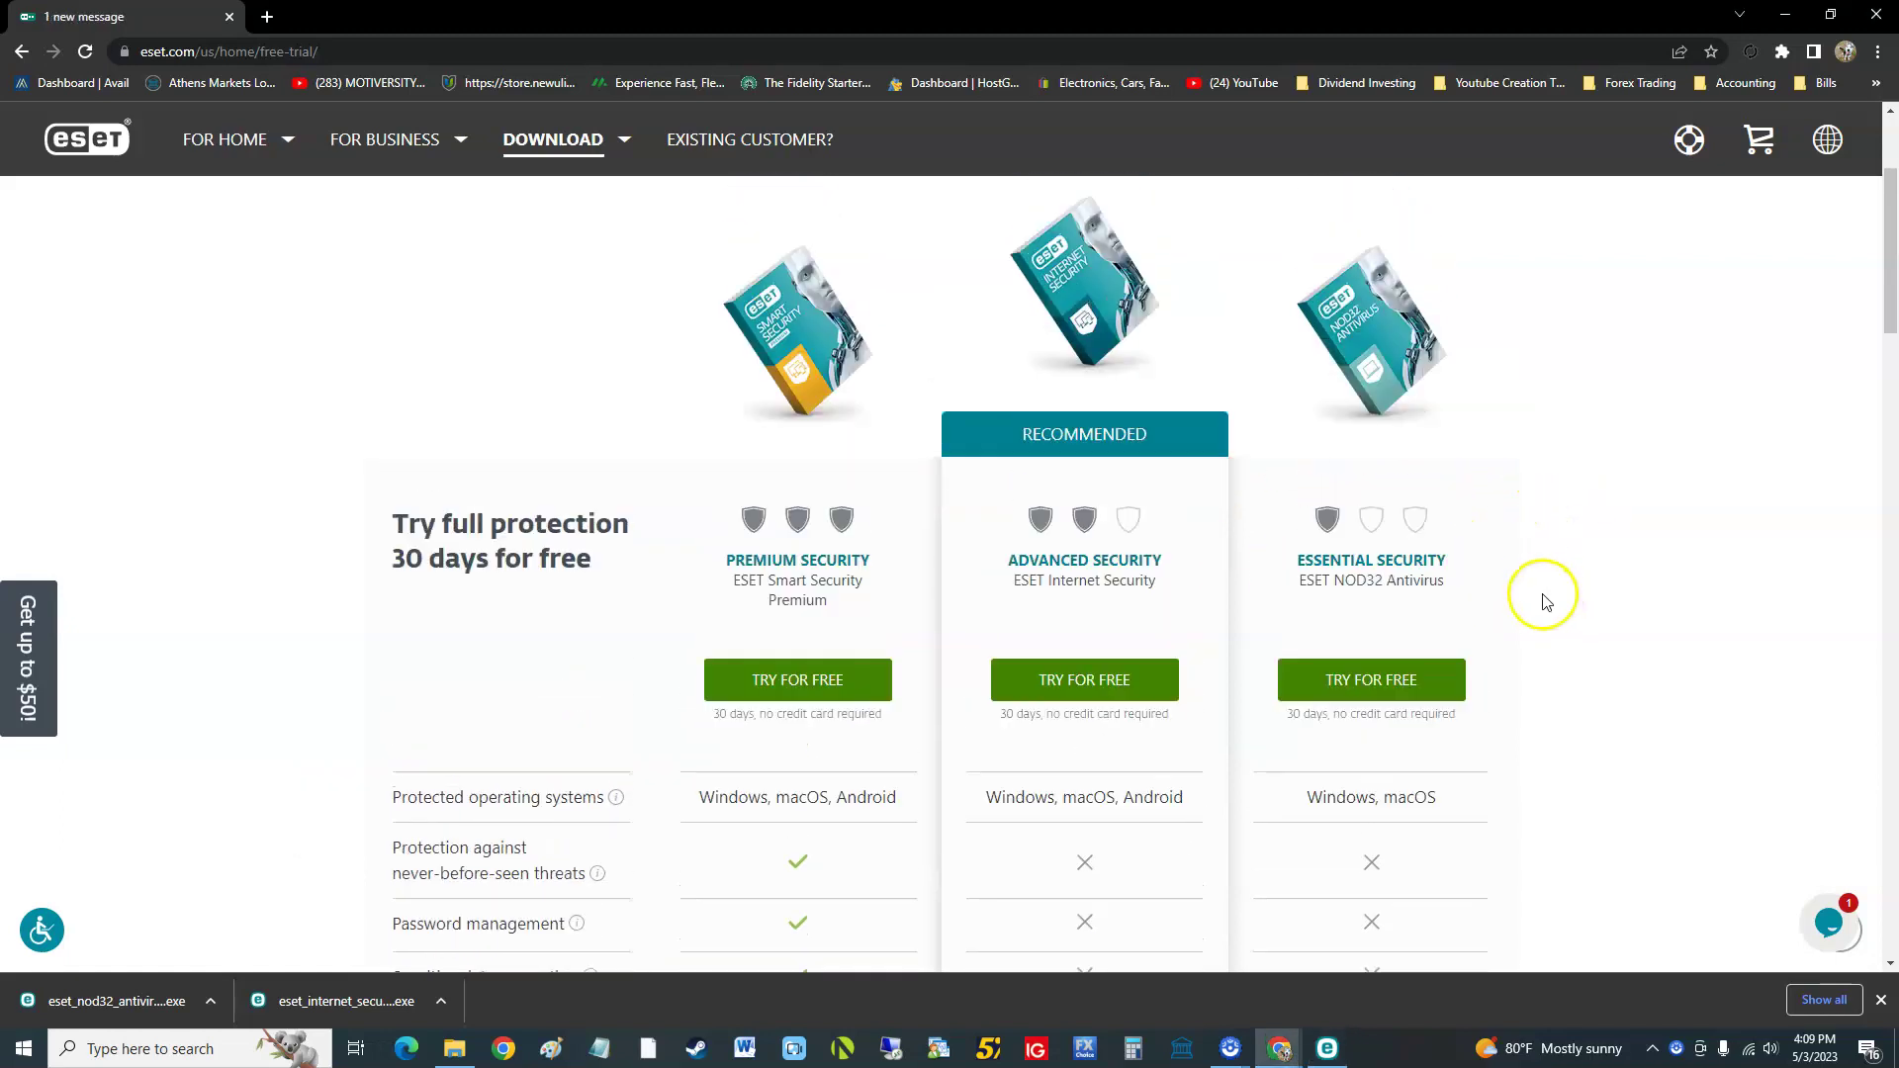
Step: Scroll the free-trial page and look through the DOWNLOAD menu options
scroll(785, 530, up, 3)
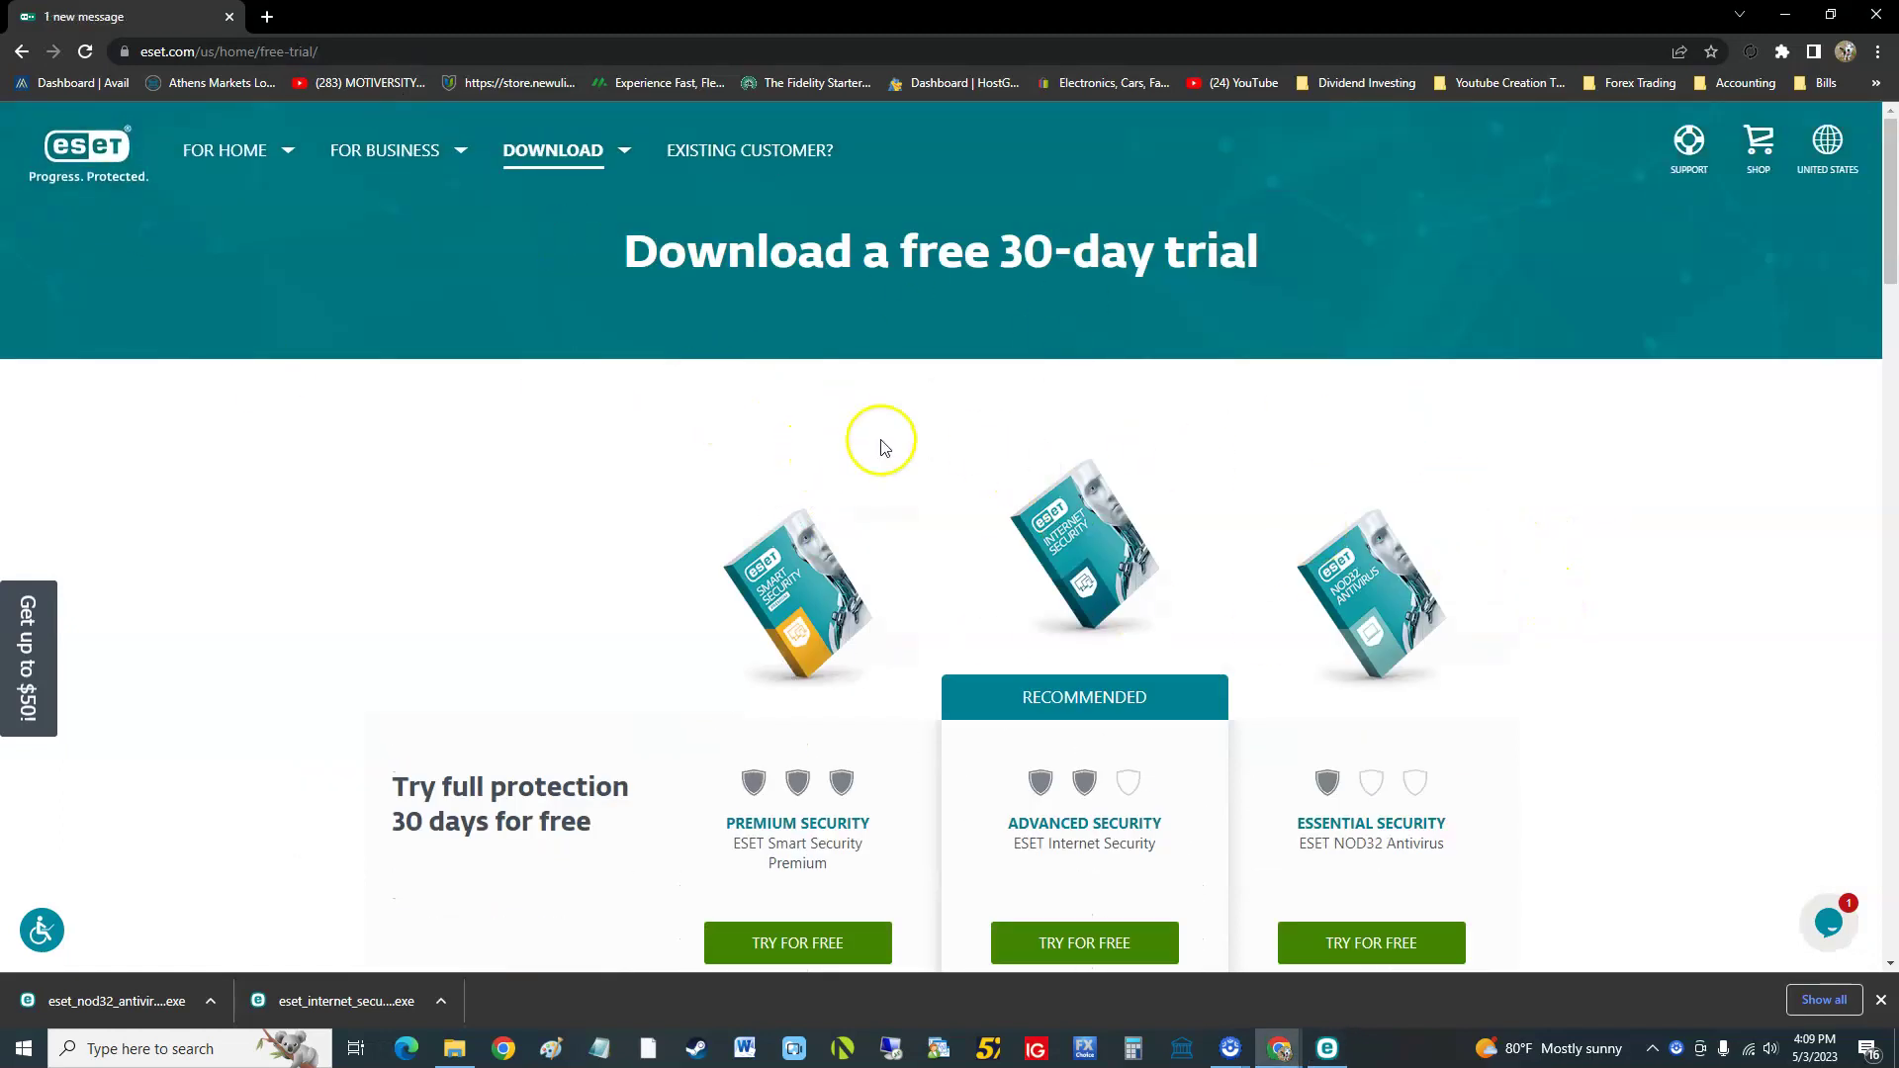
scroll(871, 436, down, 2)
scroll(861, 429, up, 2)
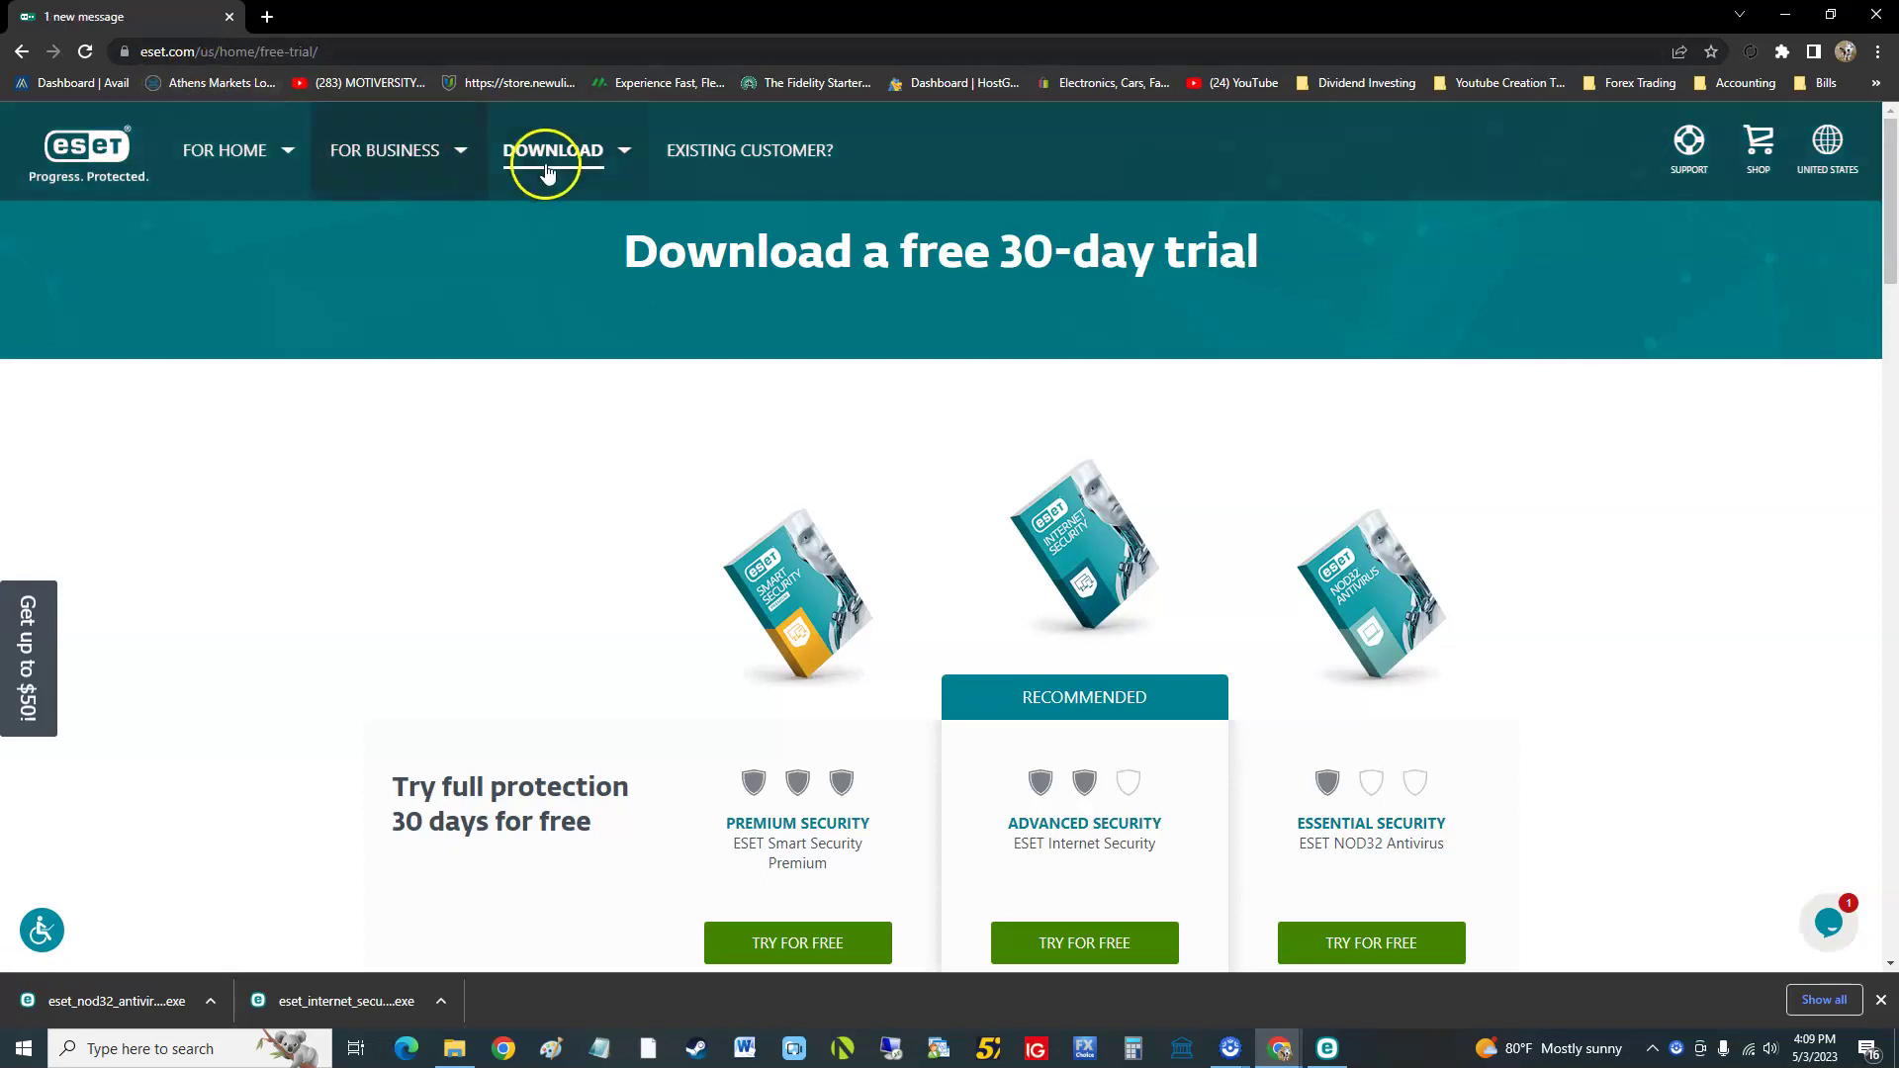
click(549, 168)
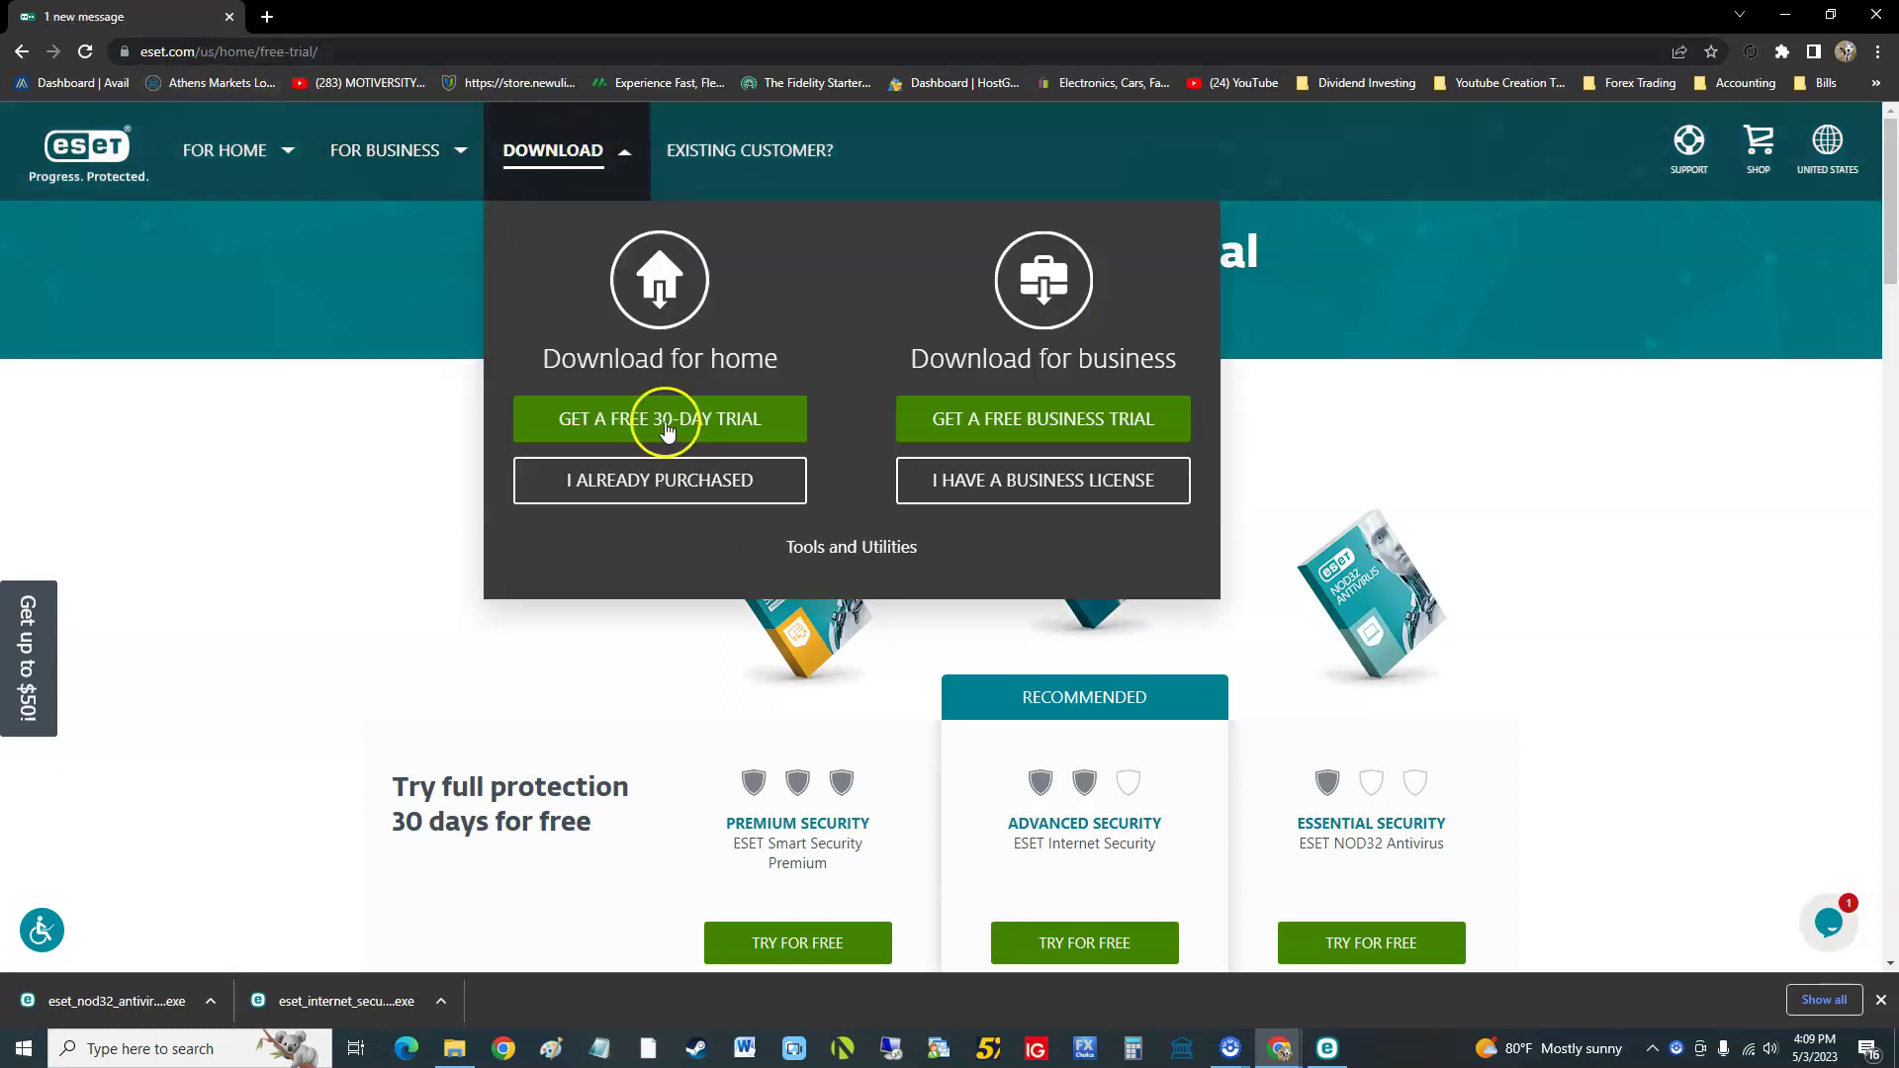
click(1753, 537)
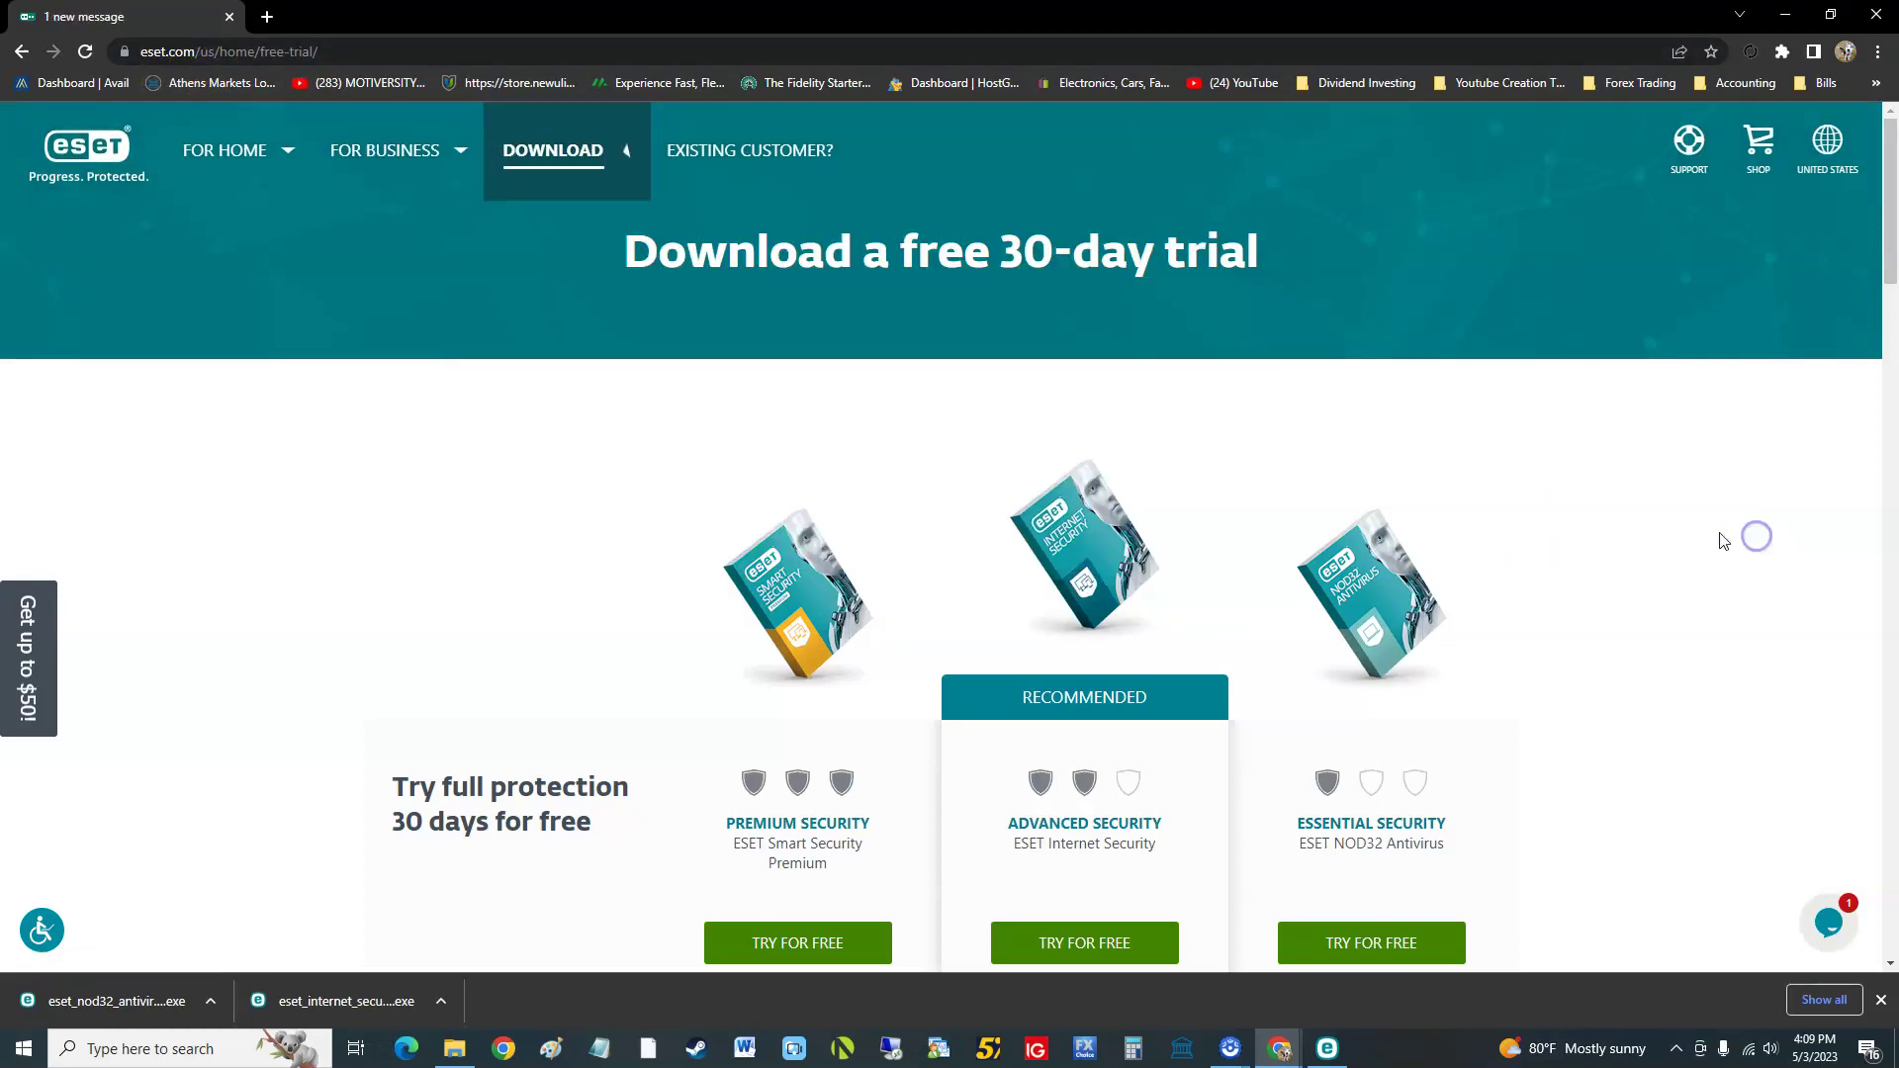
Step: Scroll through the three-plan comparison table, then return to the NOD32 window
scroll(1434, 594, down, 4)
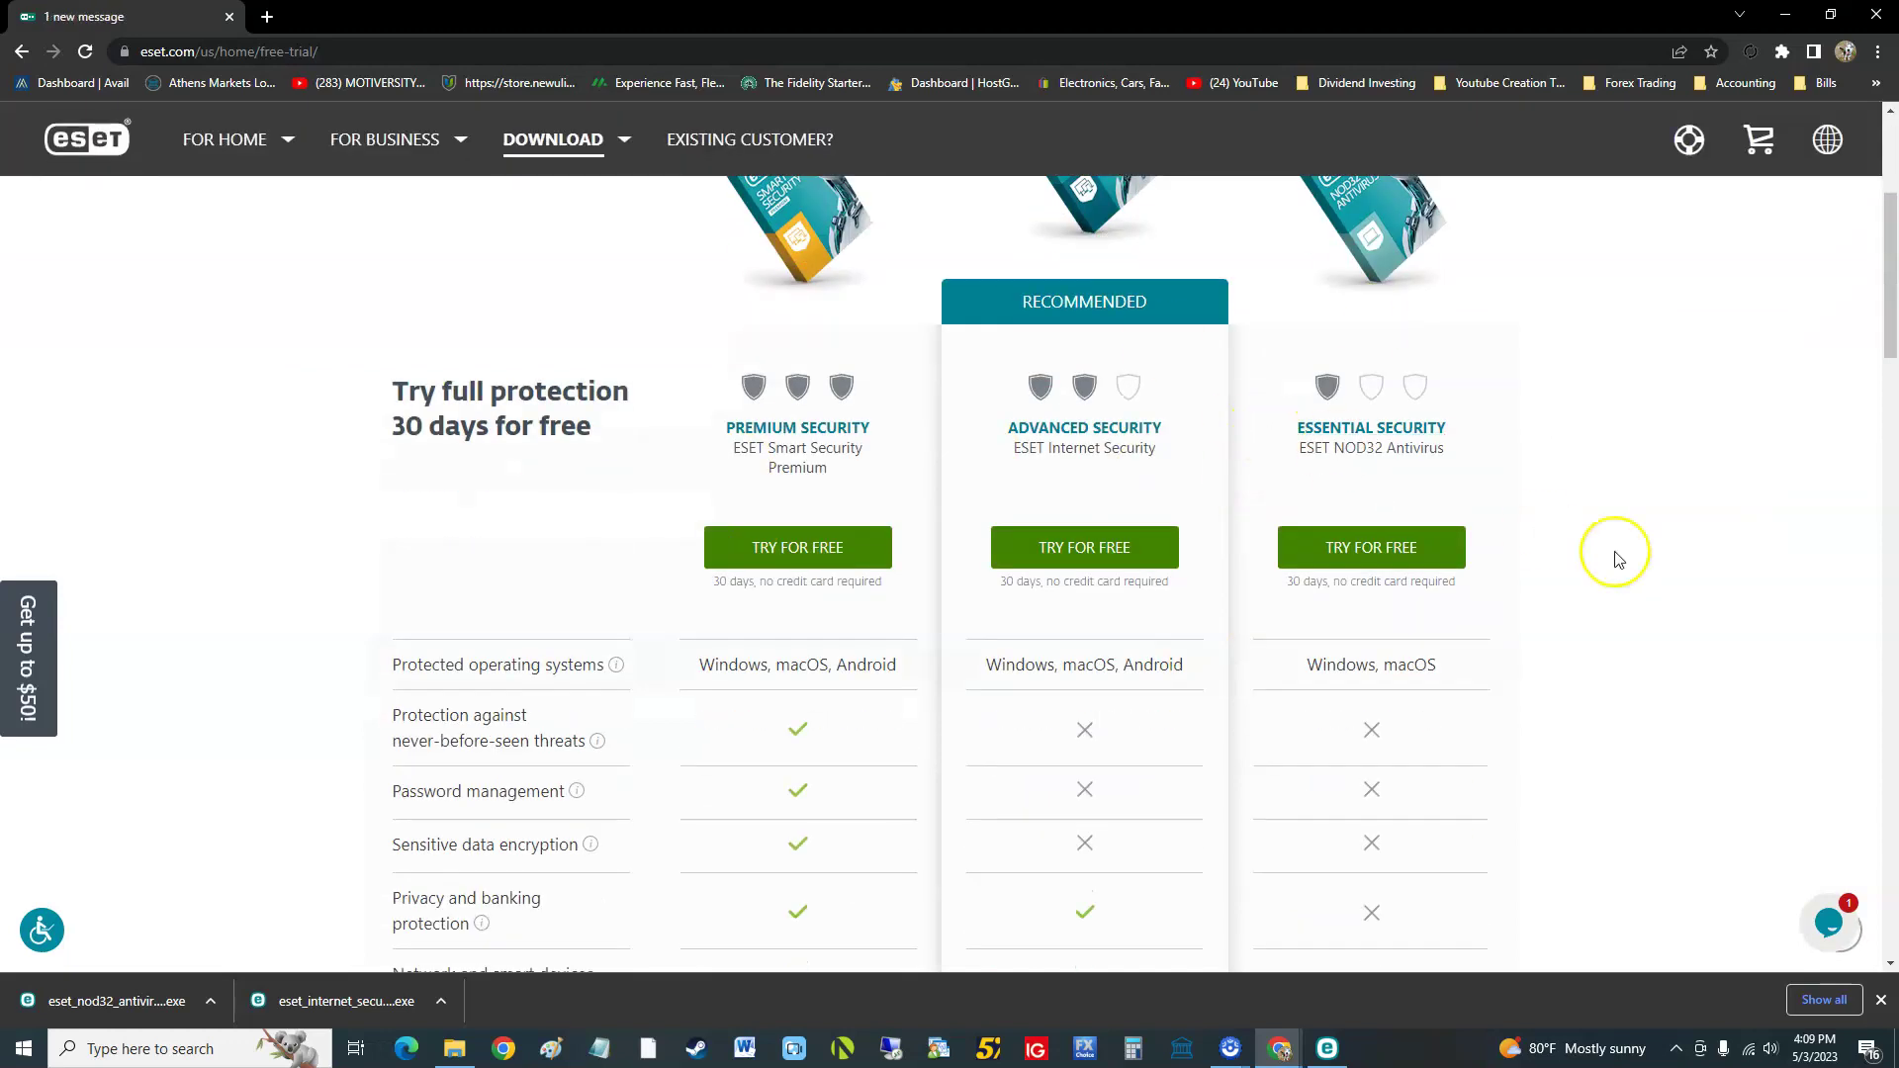
scroll(1619, 560, down, 1)
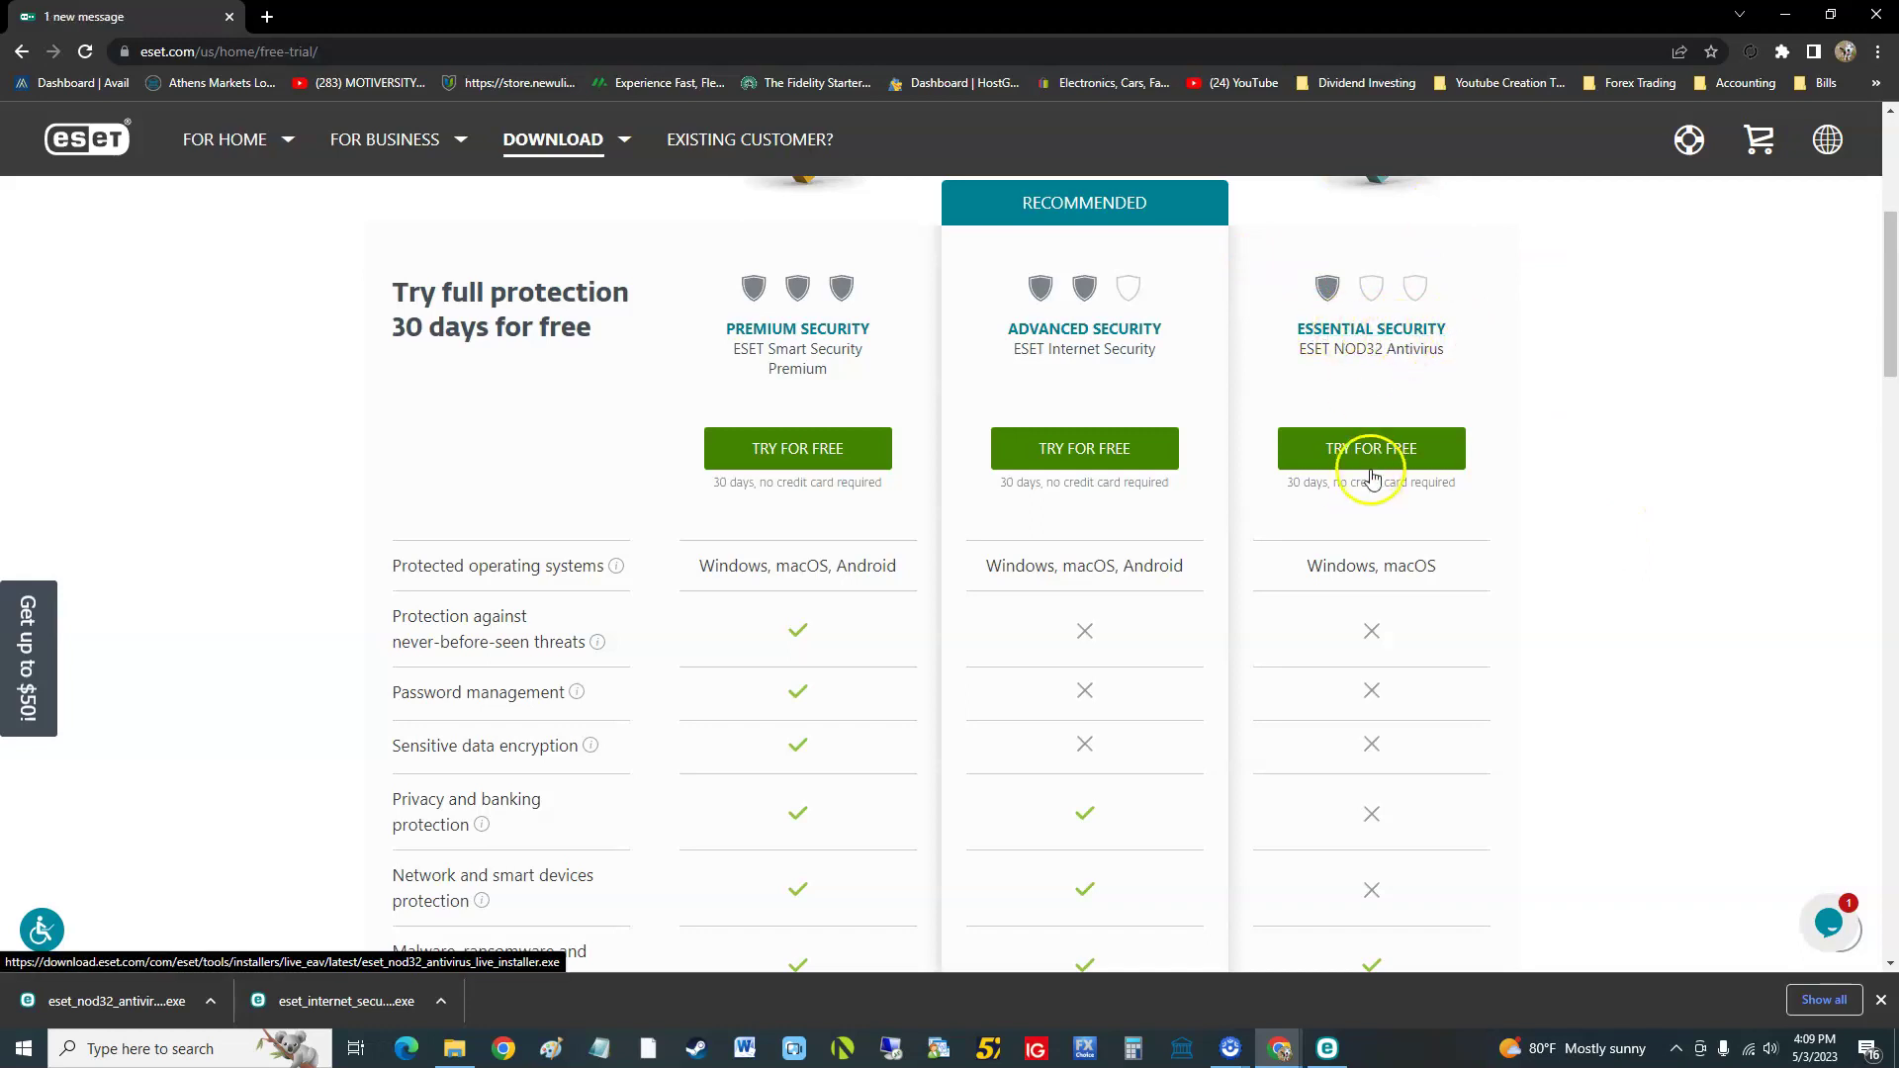
scroll(1445, 524, down, 1)
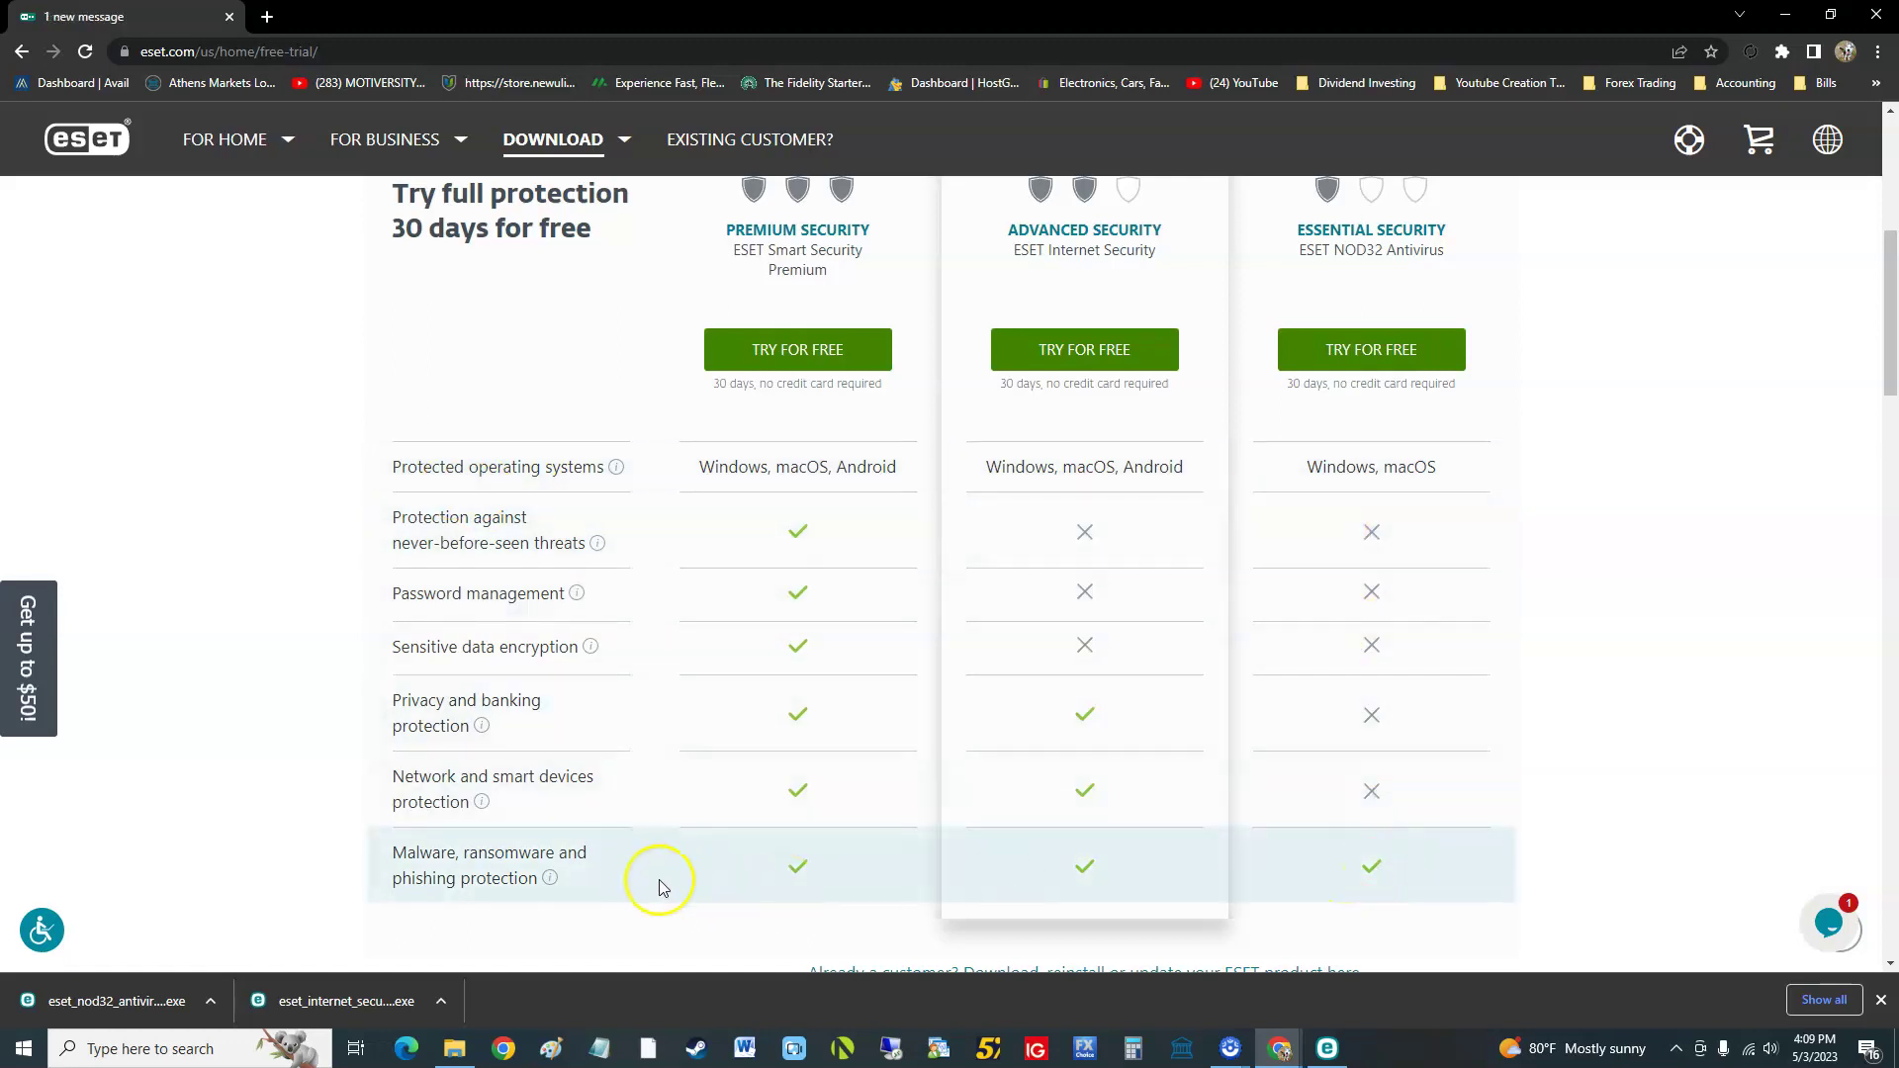
scroll(1390, 693, up, 1)
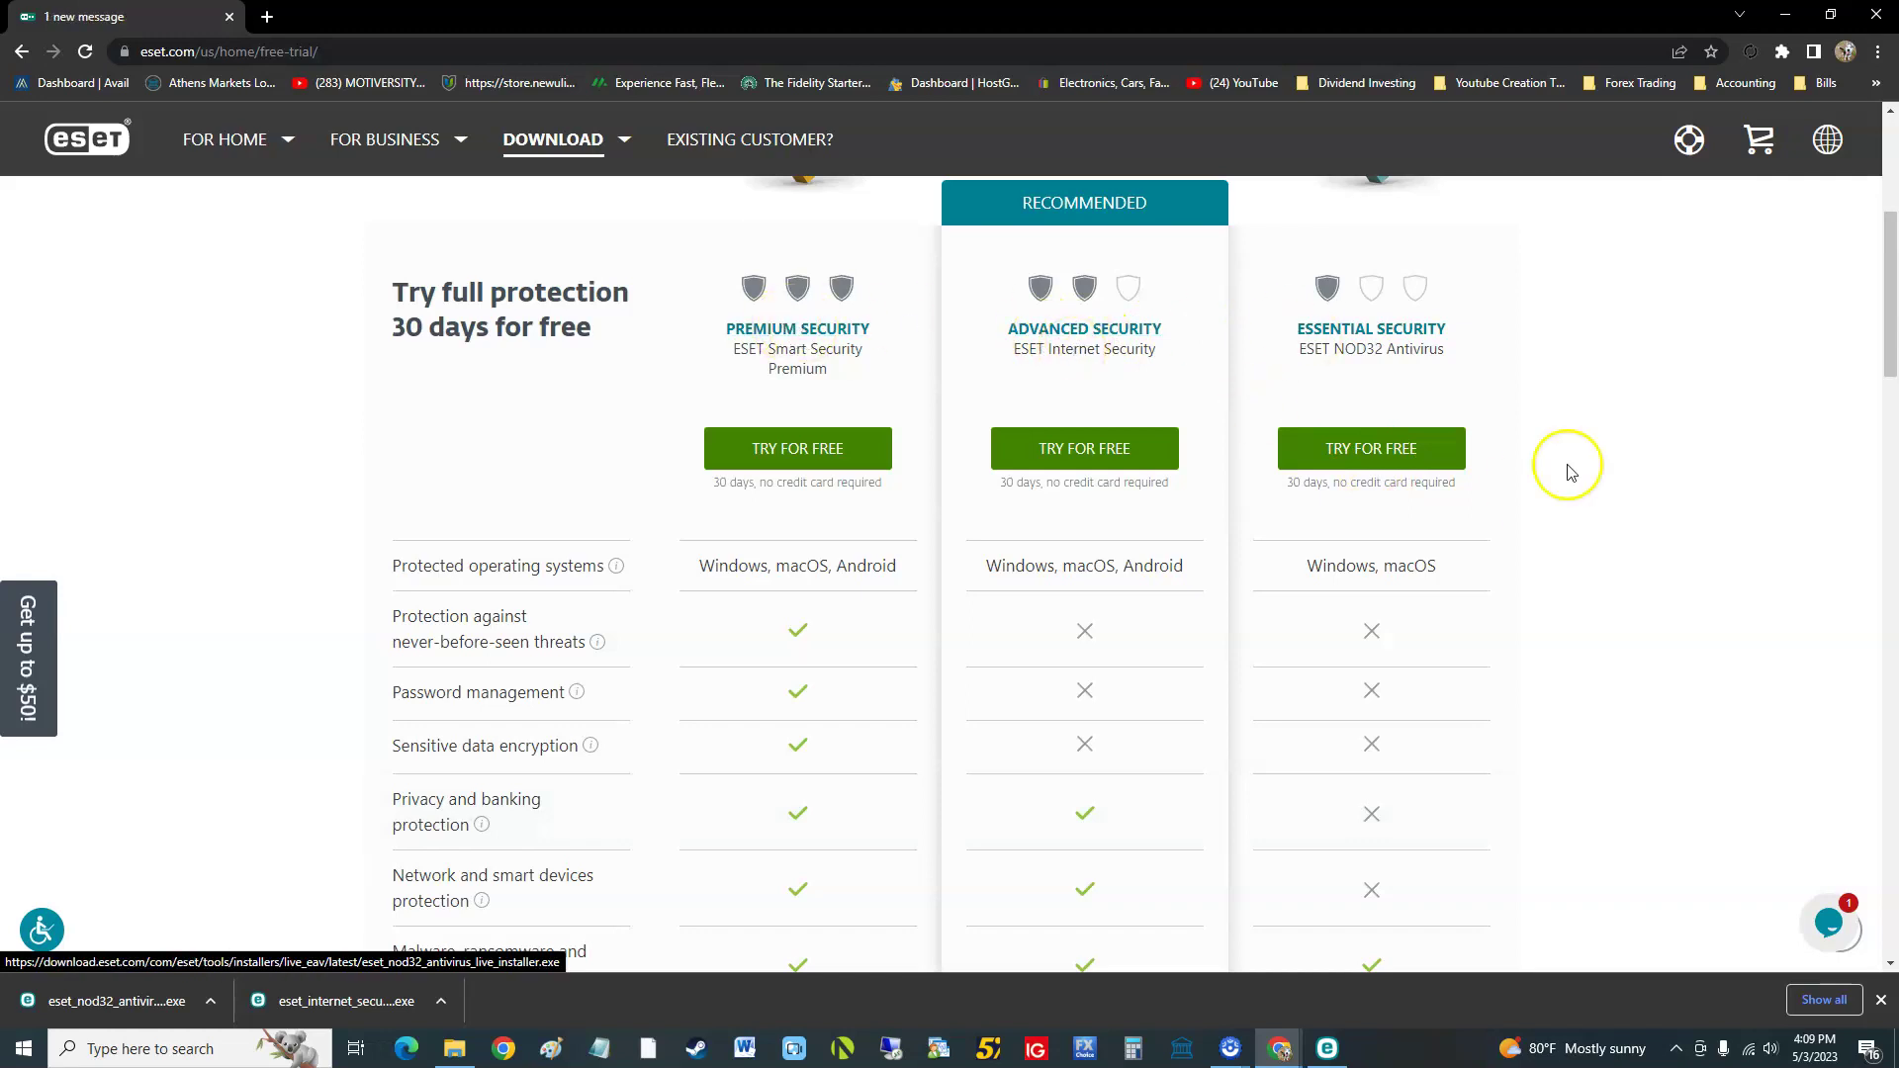
click(1328, 1049)
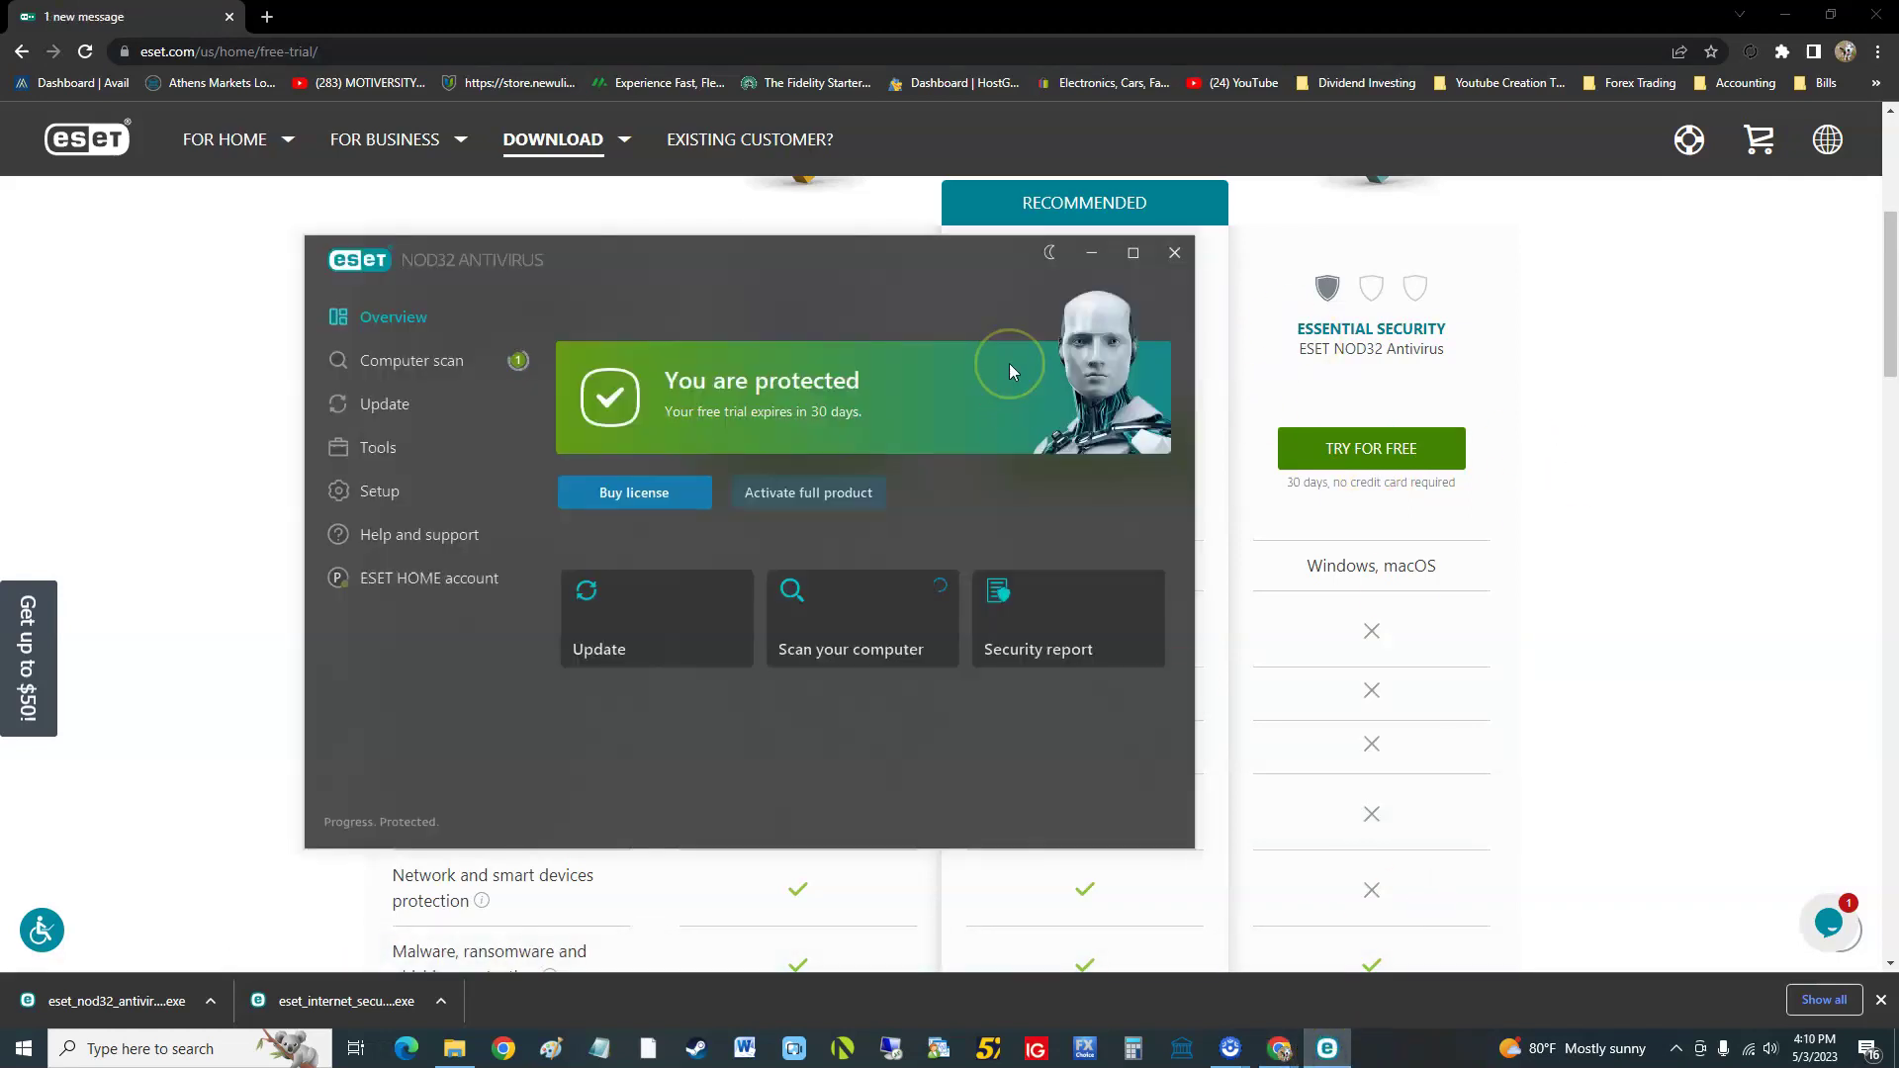
Step: Shift the NOD32 window right and down and go to the Computer scan page
drag(772, 285, 917, 317)
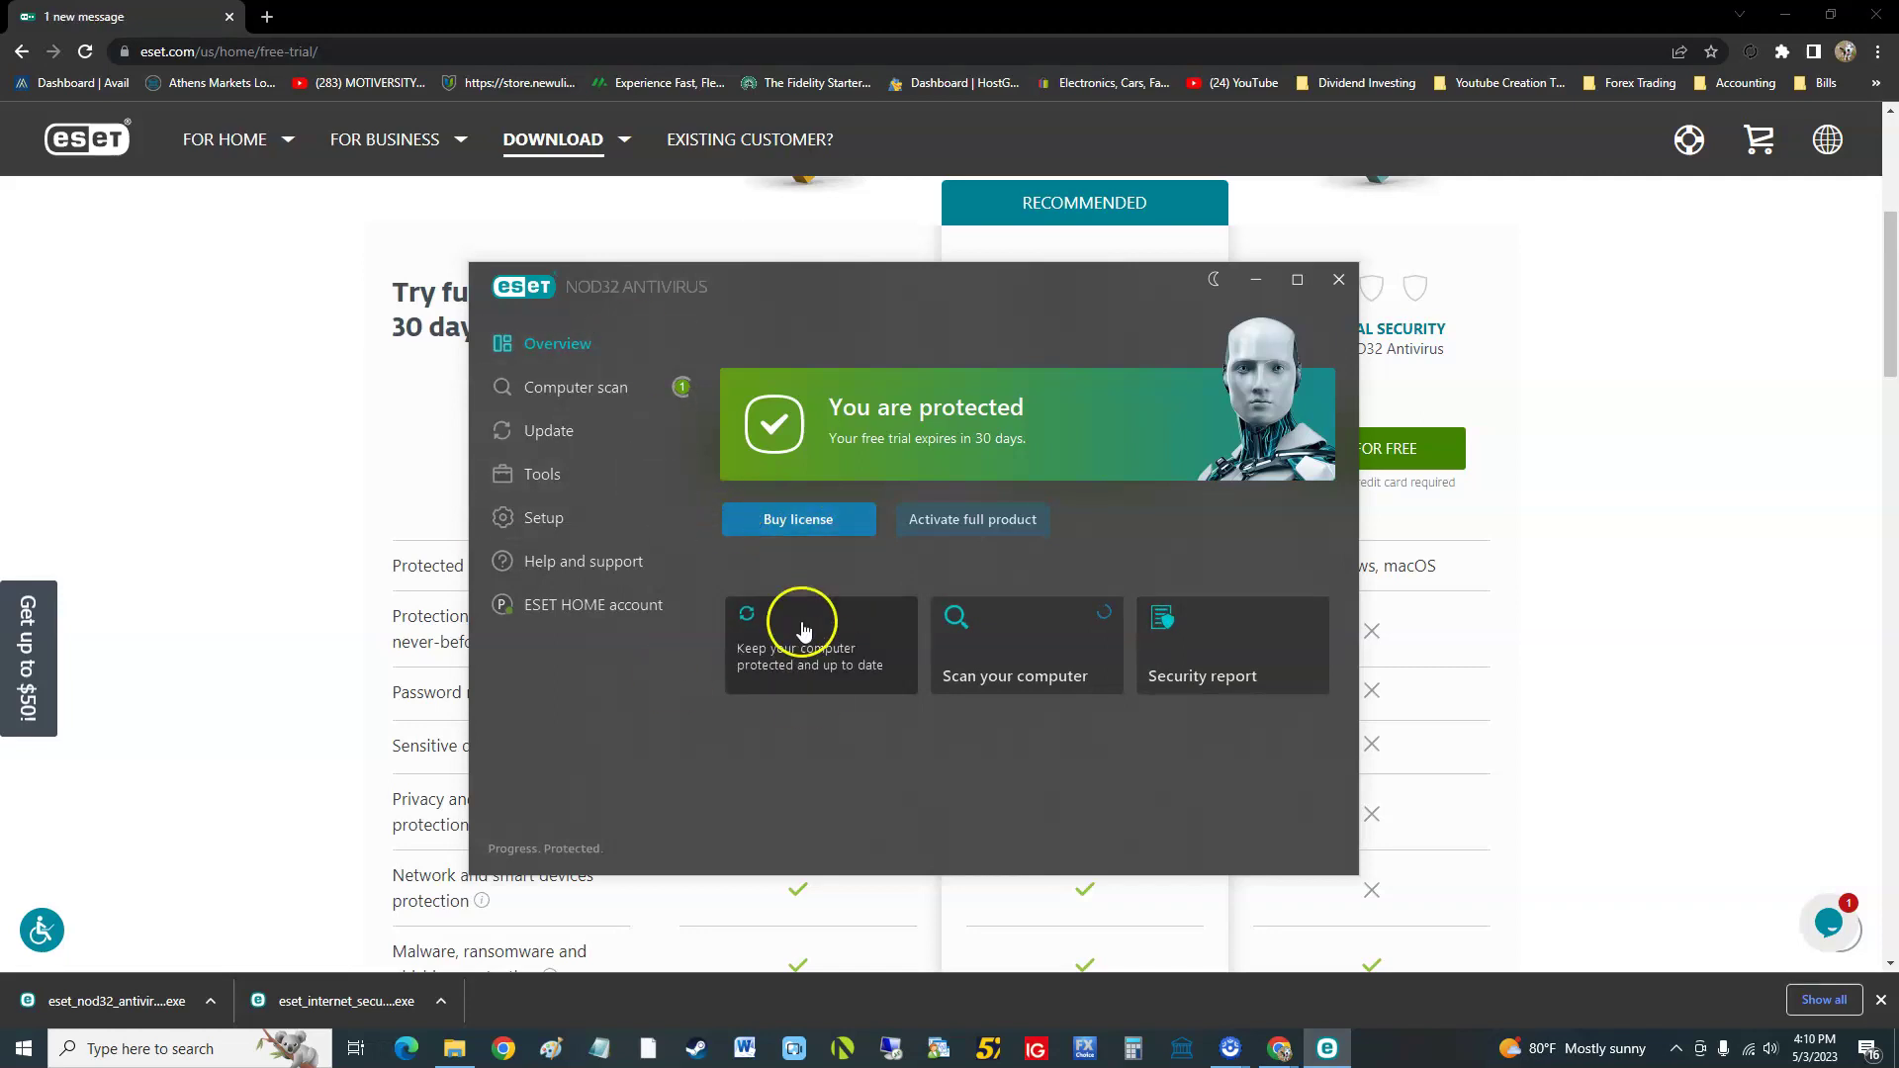
drag(881, 291, 877, 305)
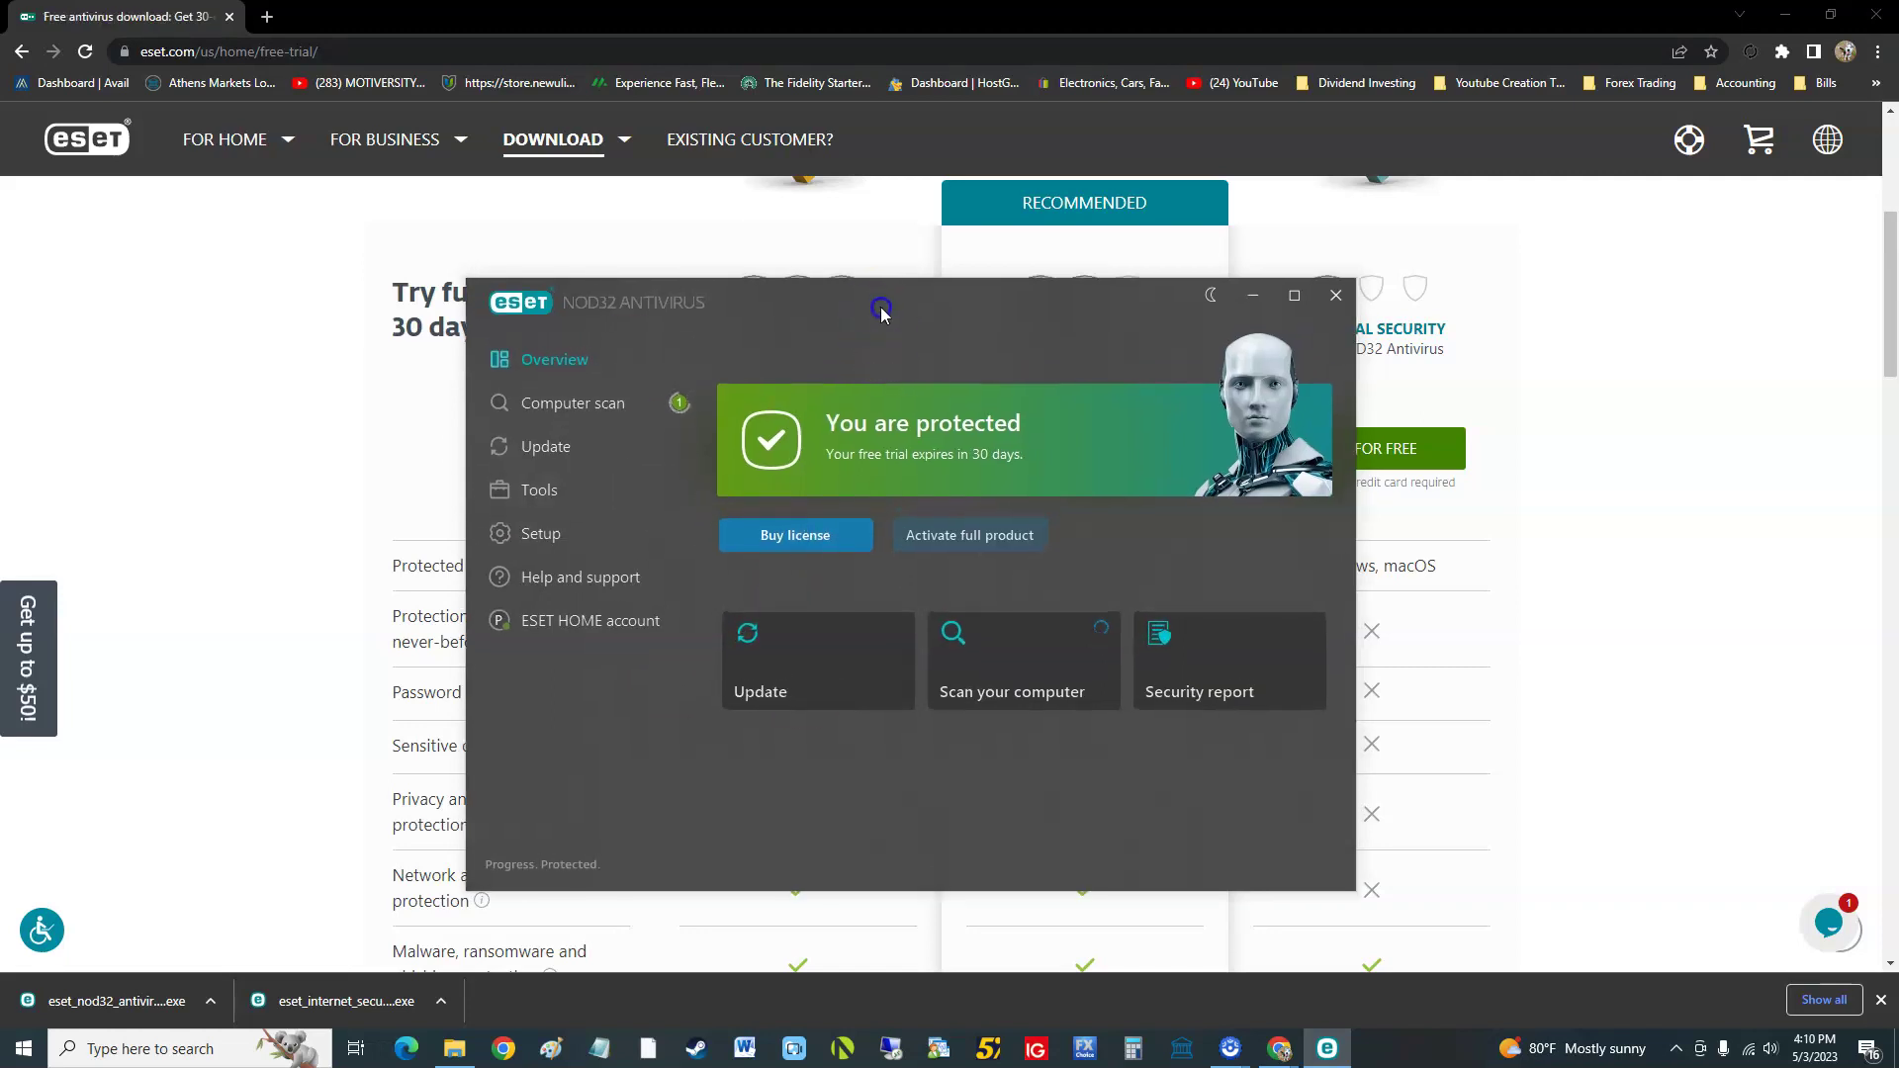
click(574, 414)
Step: Resume the initial scan and try Shut down as the after-scan action before reverting to No action
click(1259, 628)
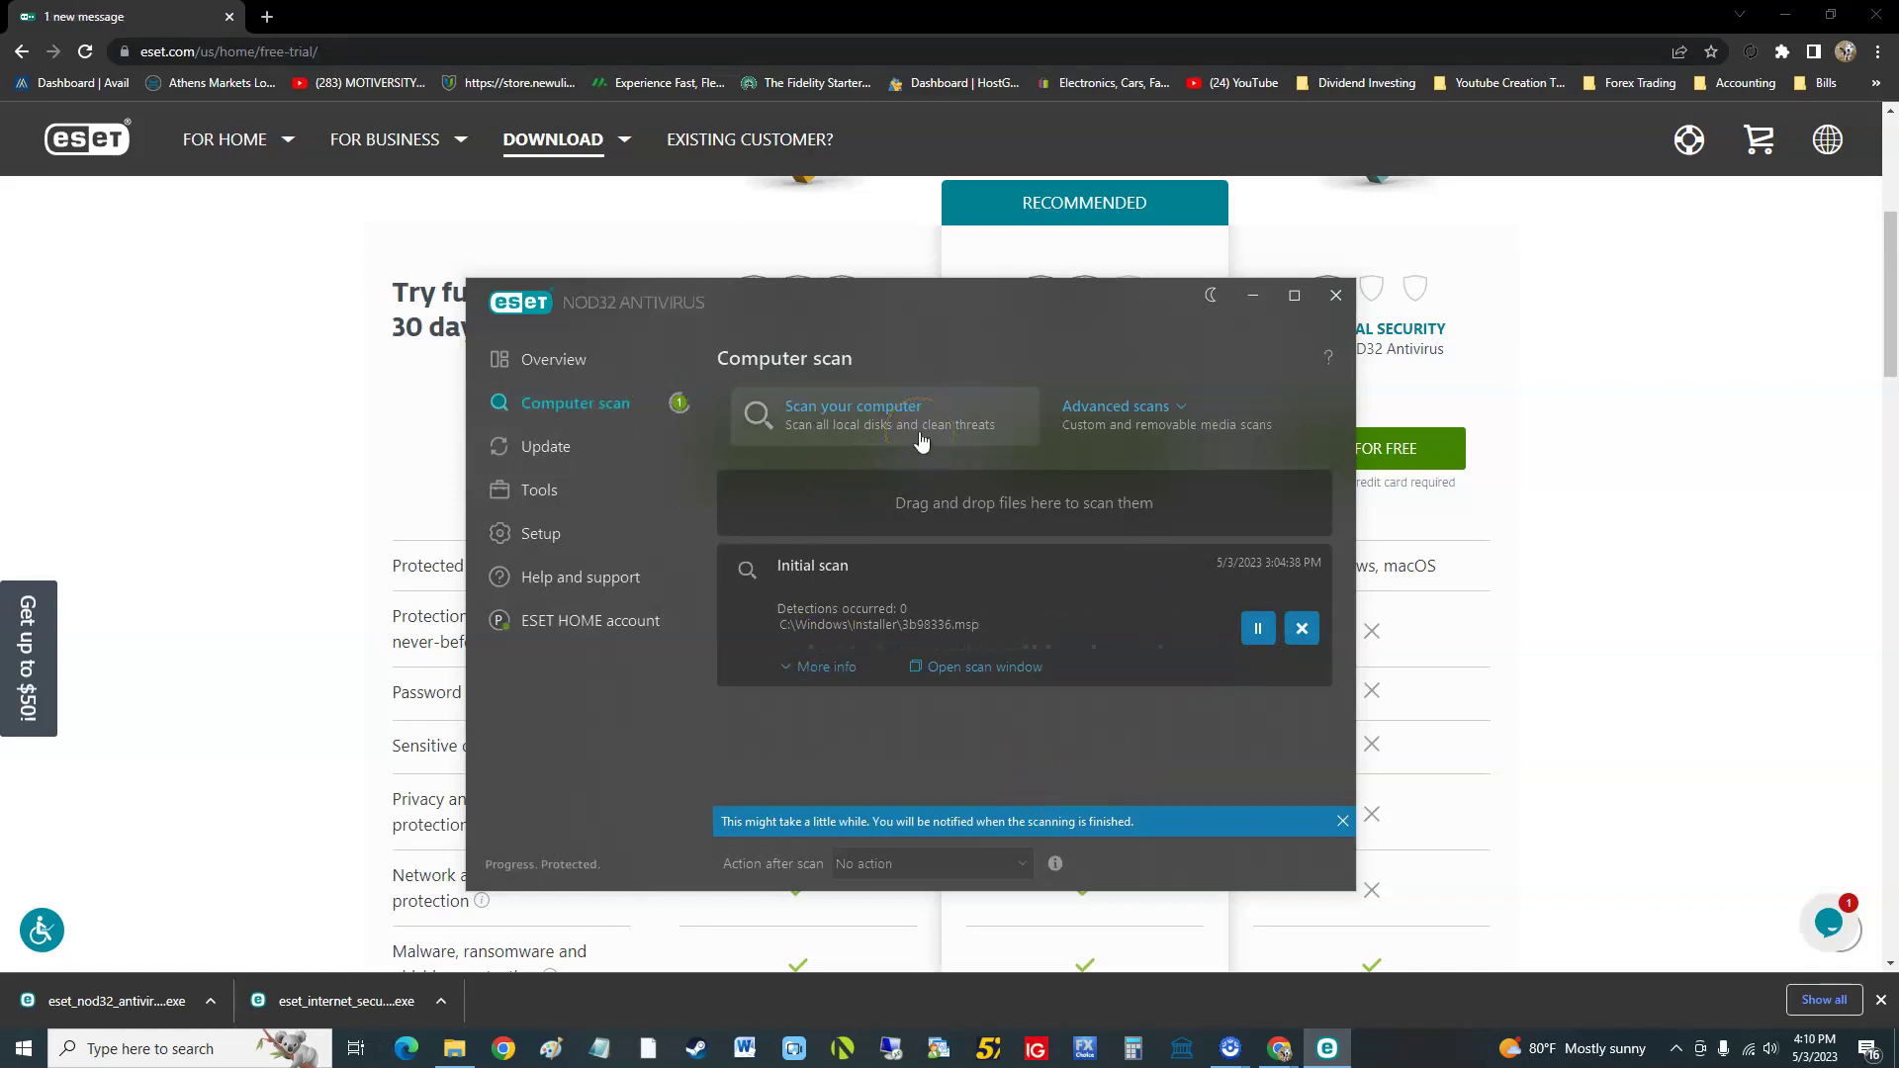
click(923, 865)
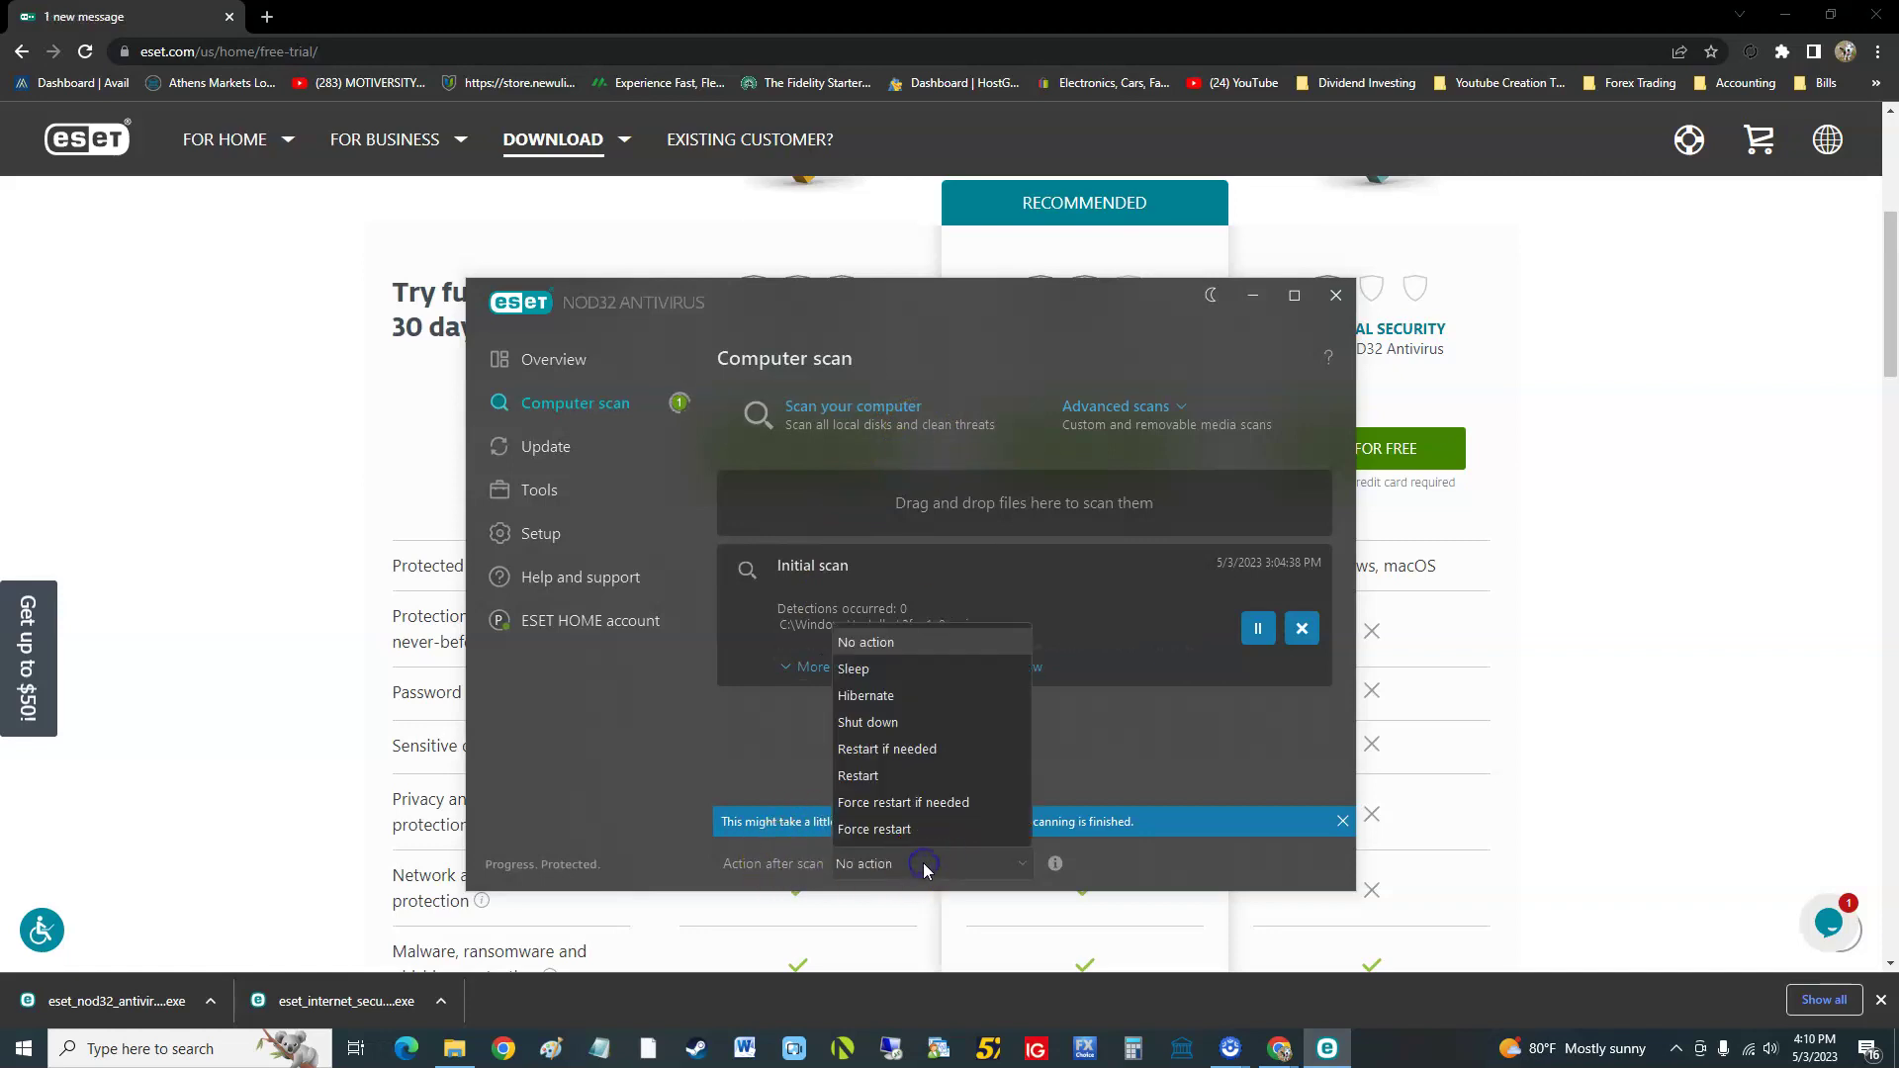
click(918, 724)
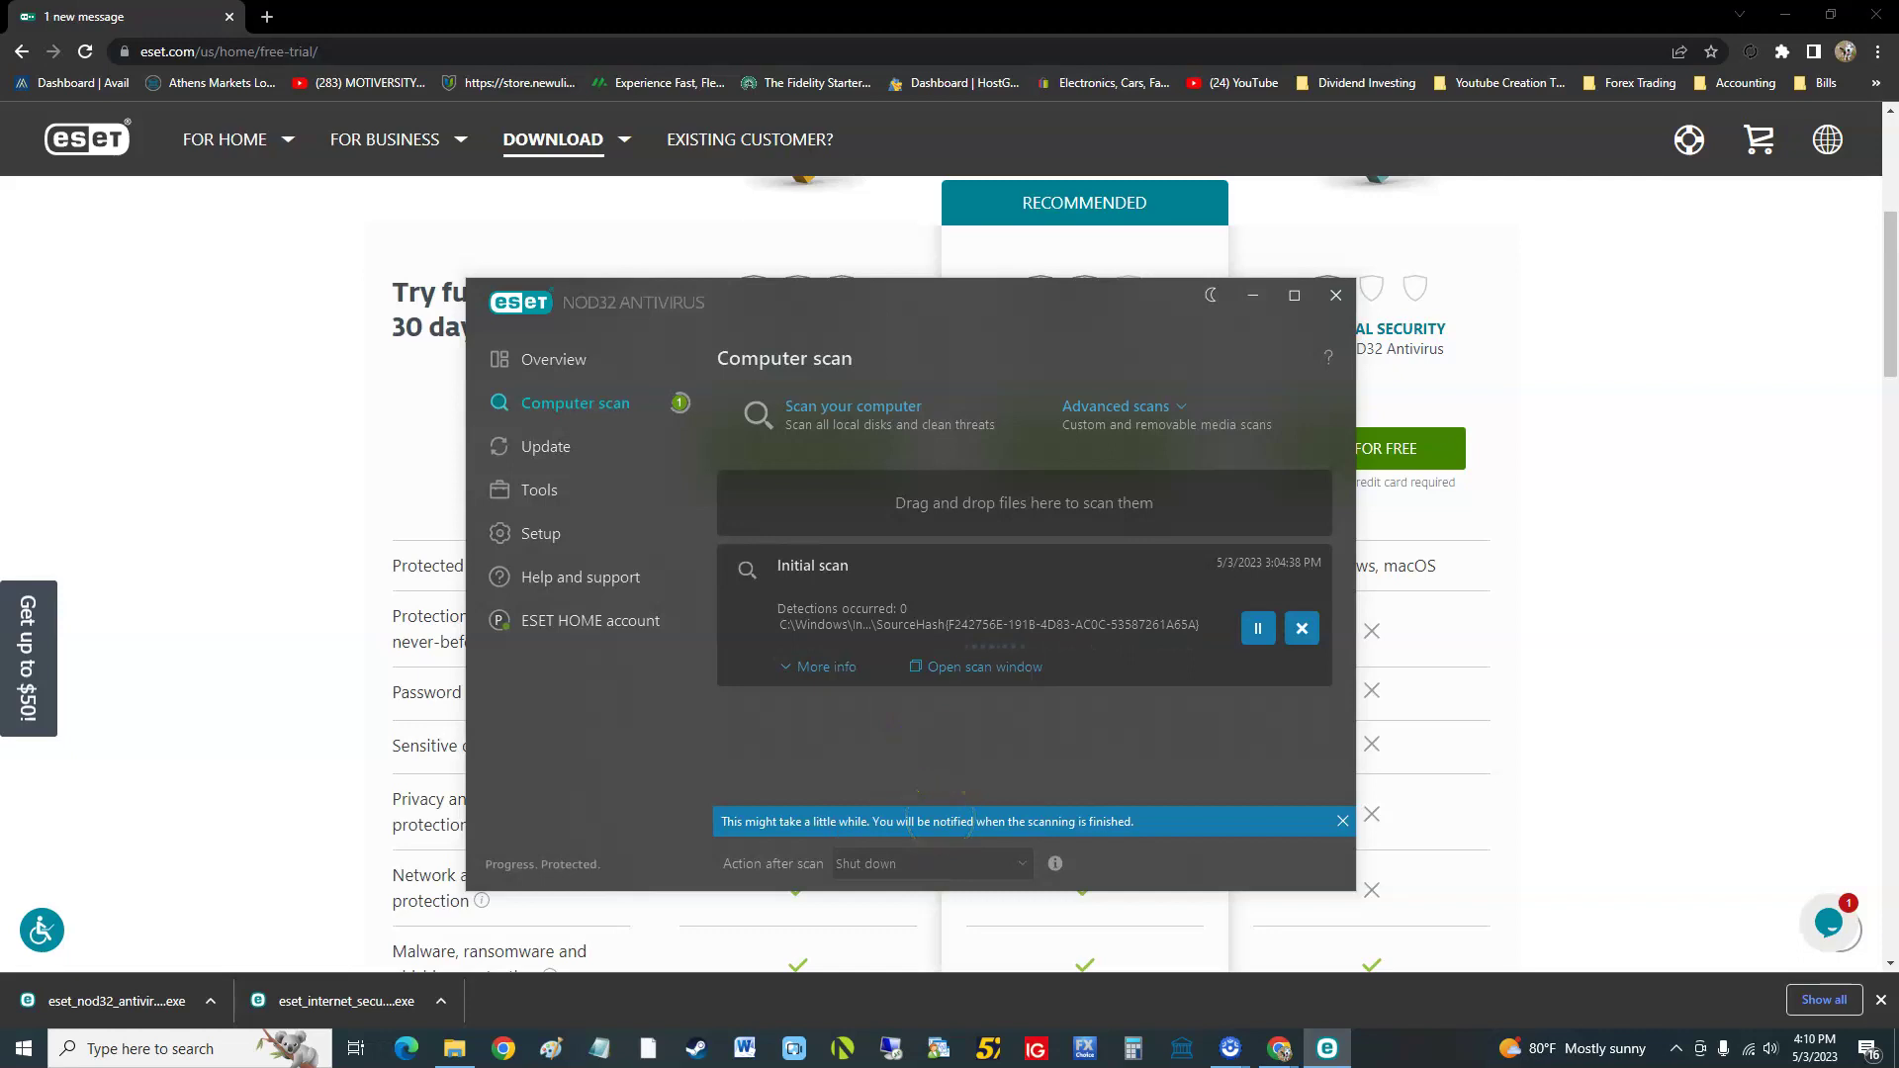
click(965, 864)
click(911, 645)
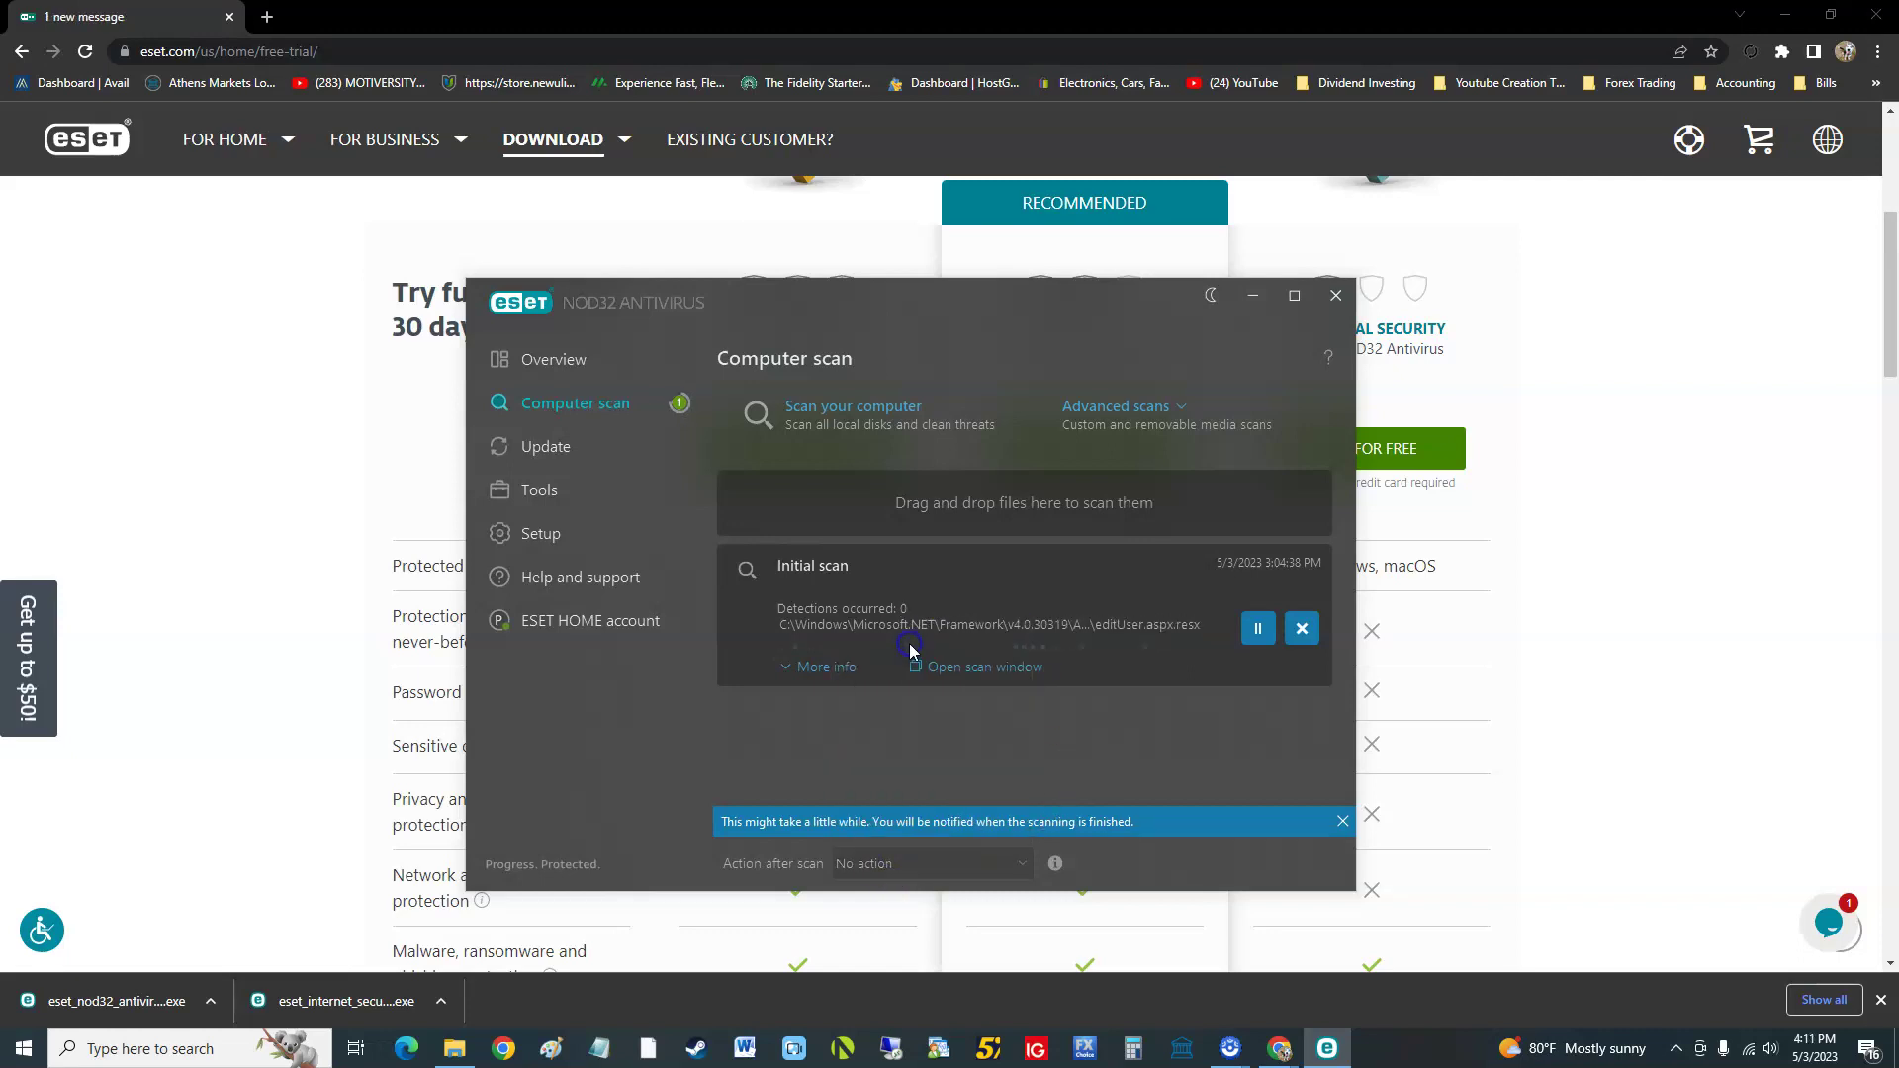
Step: Keep No action after scan and open the custom Computer scan dialog
click(907, 868)
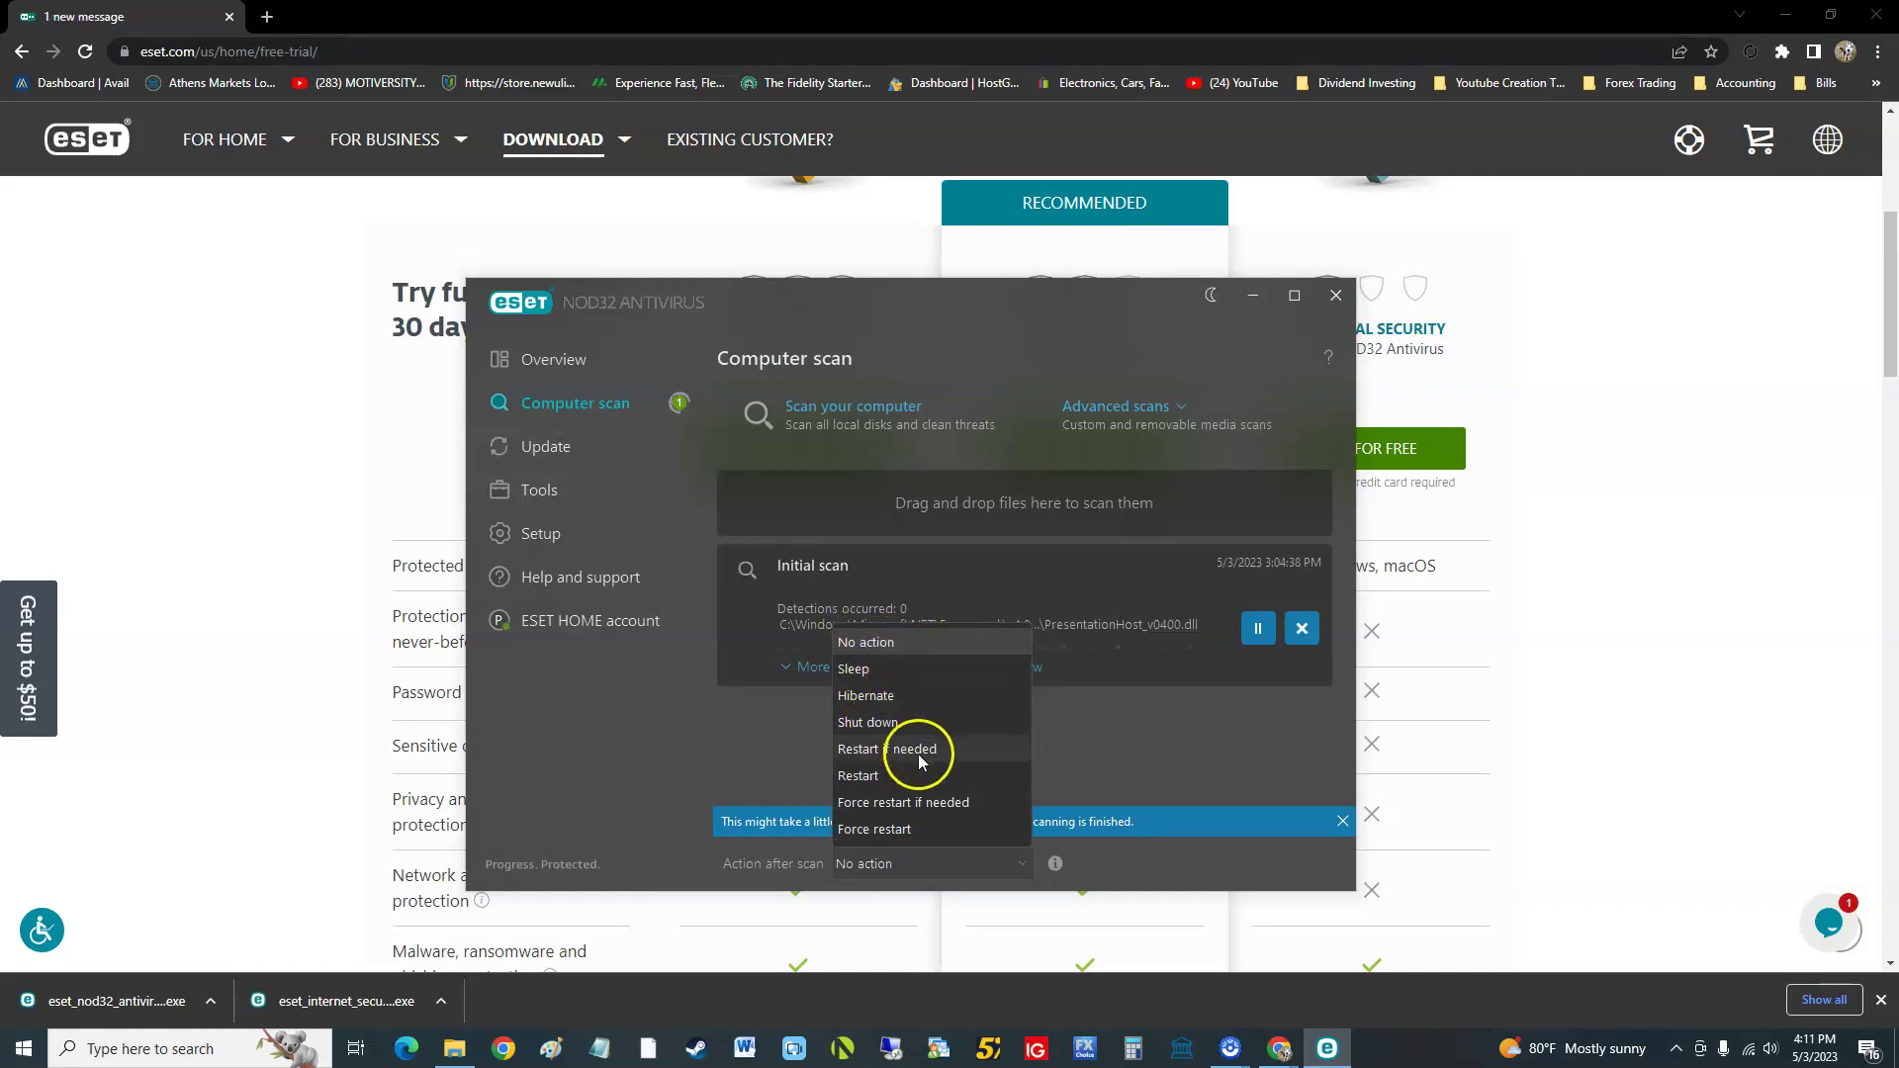
click(890, 898)
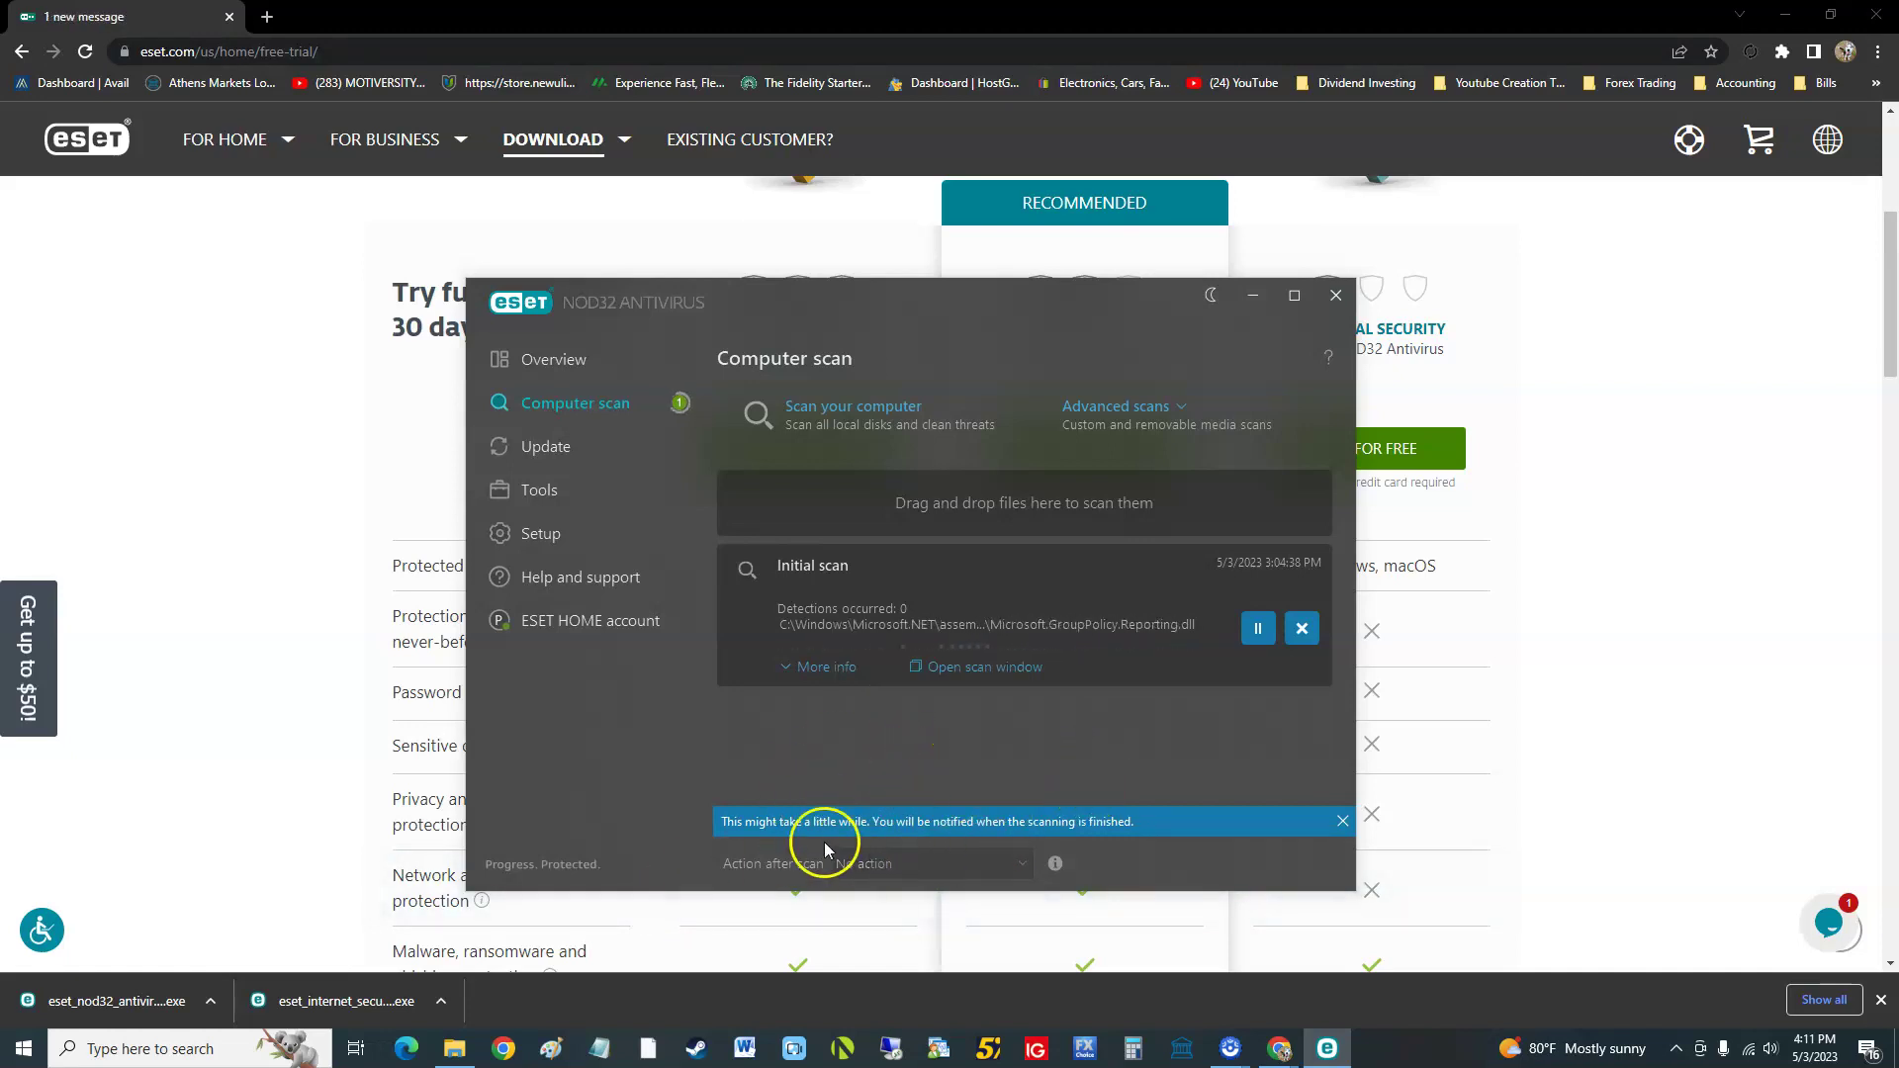
click(1158, 406)
click(1184, 467)
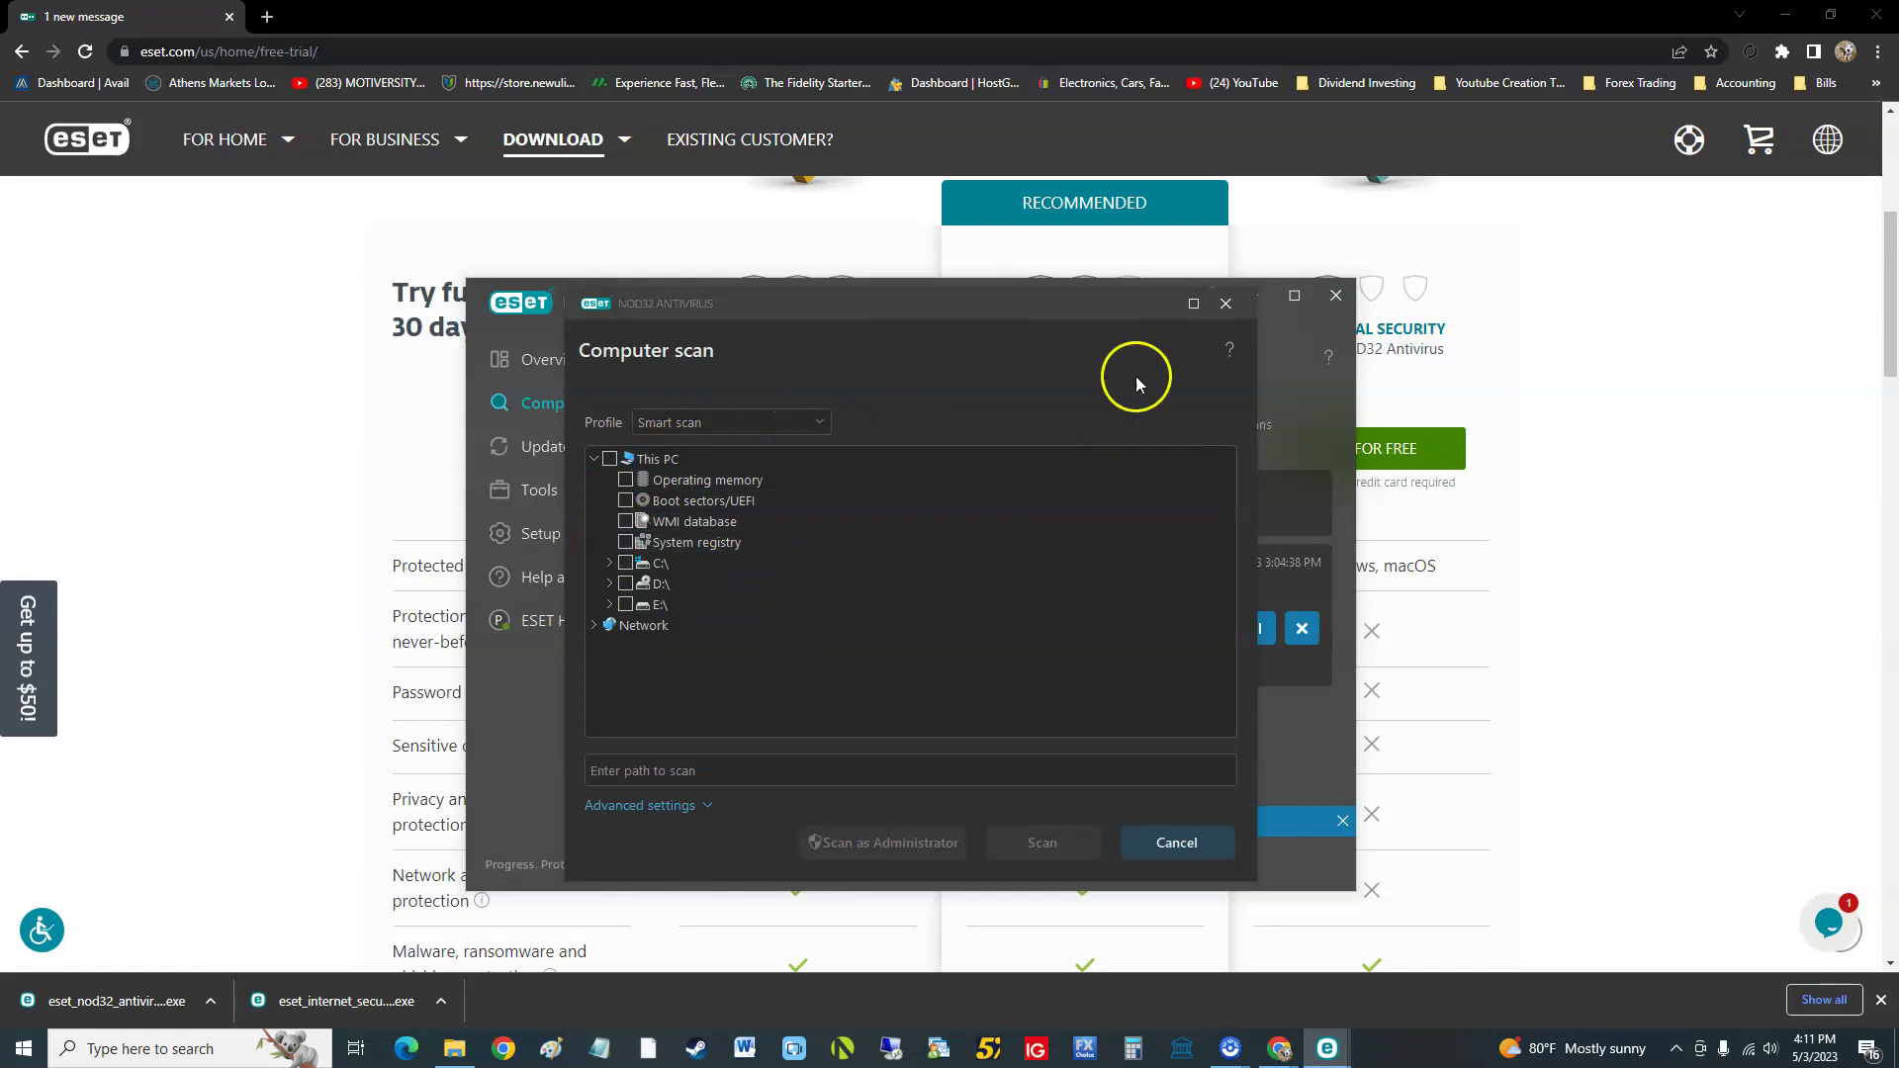
click(1227, 304)
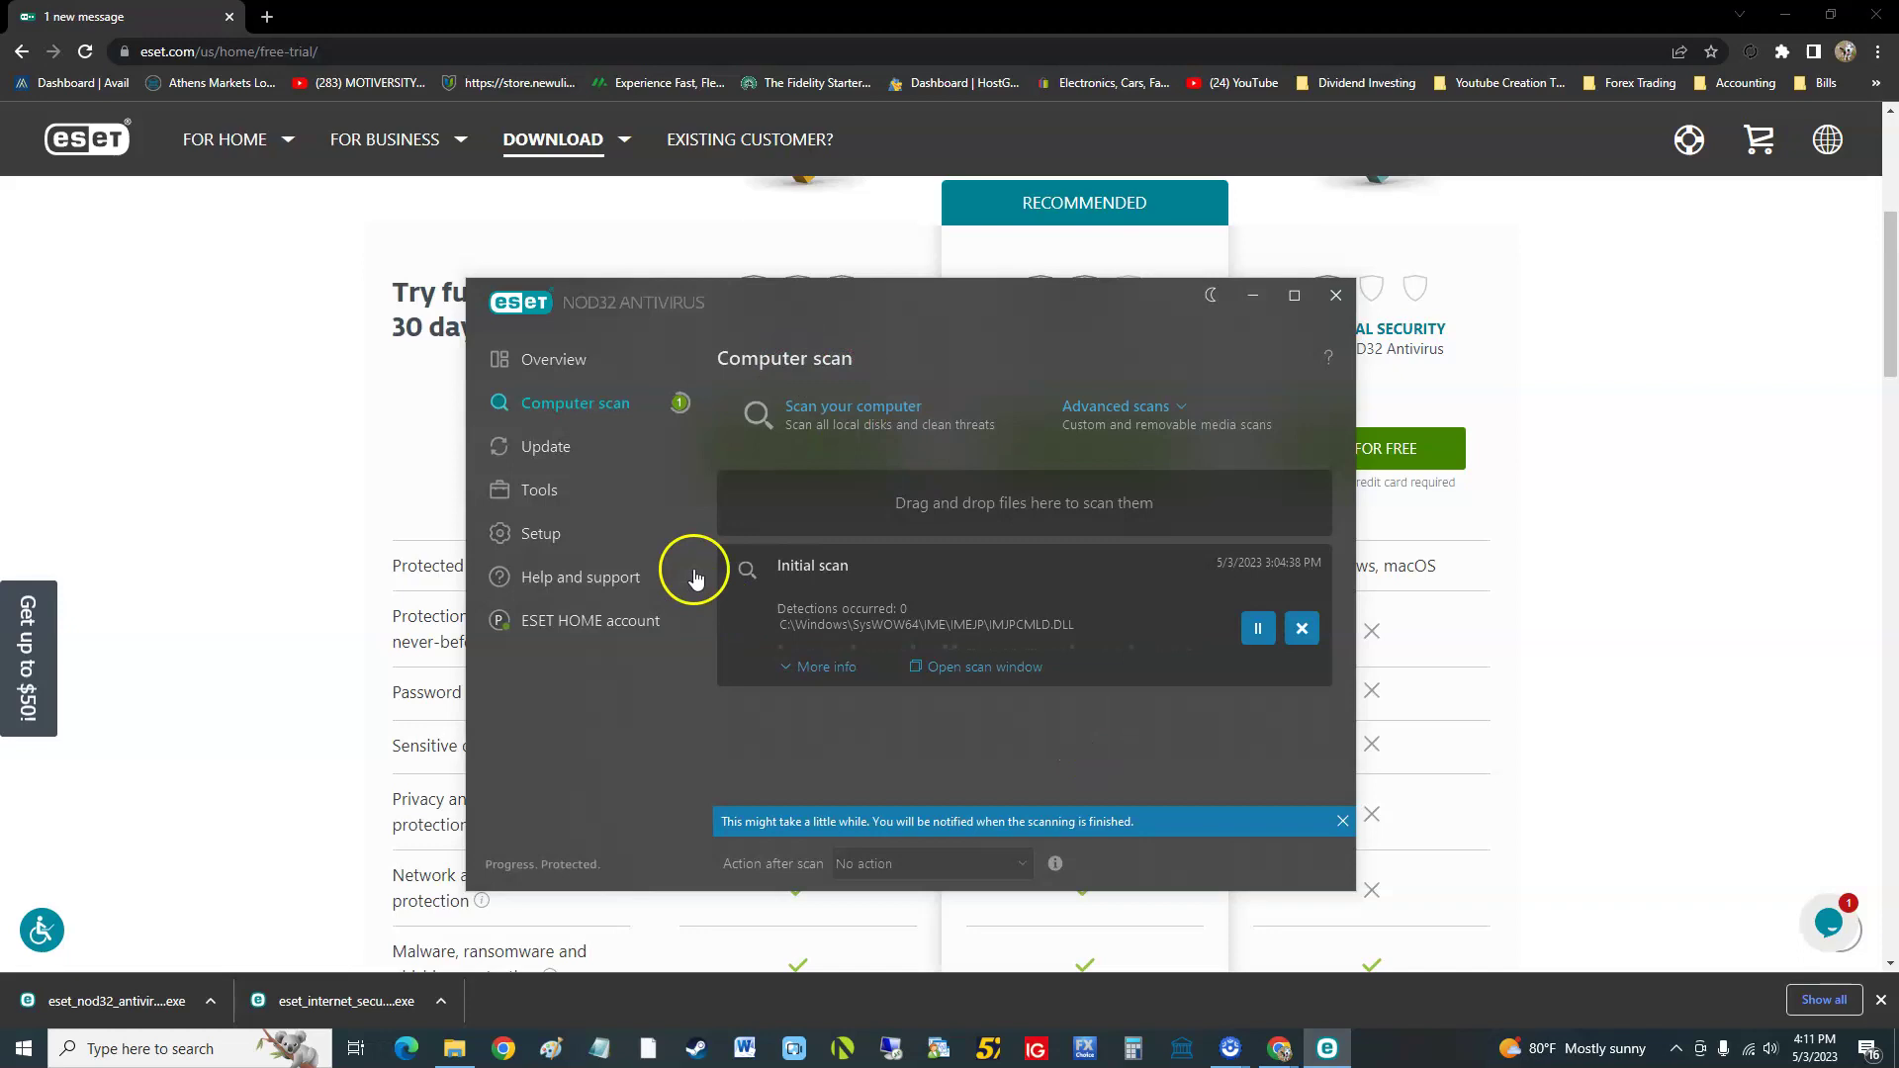
Step: Pass through Update to Tools and open Log files showing Detections (0)
click(557, 444)
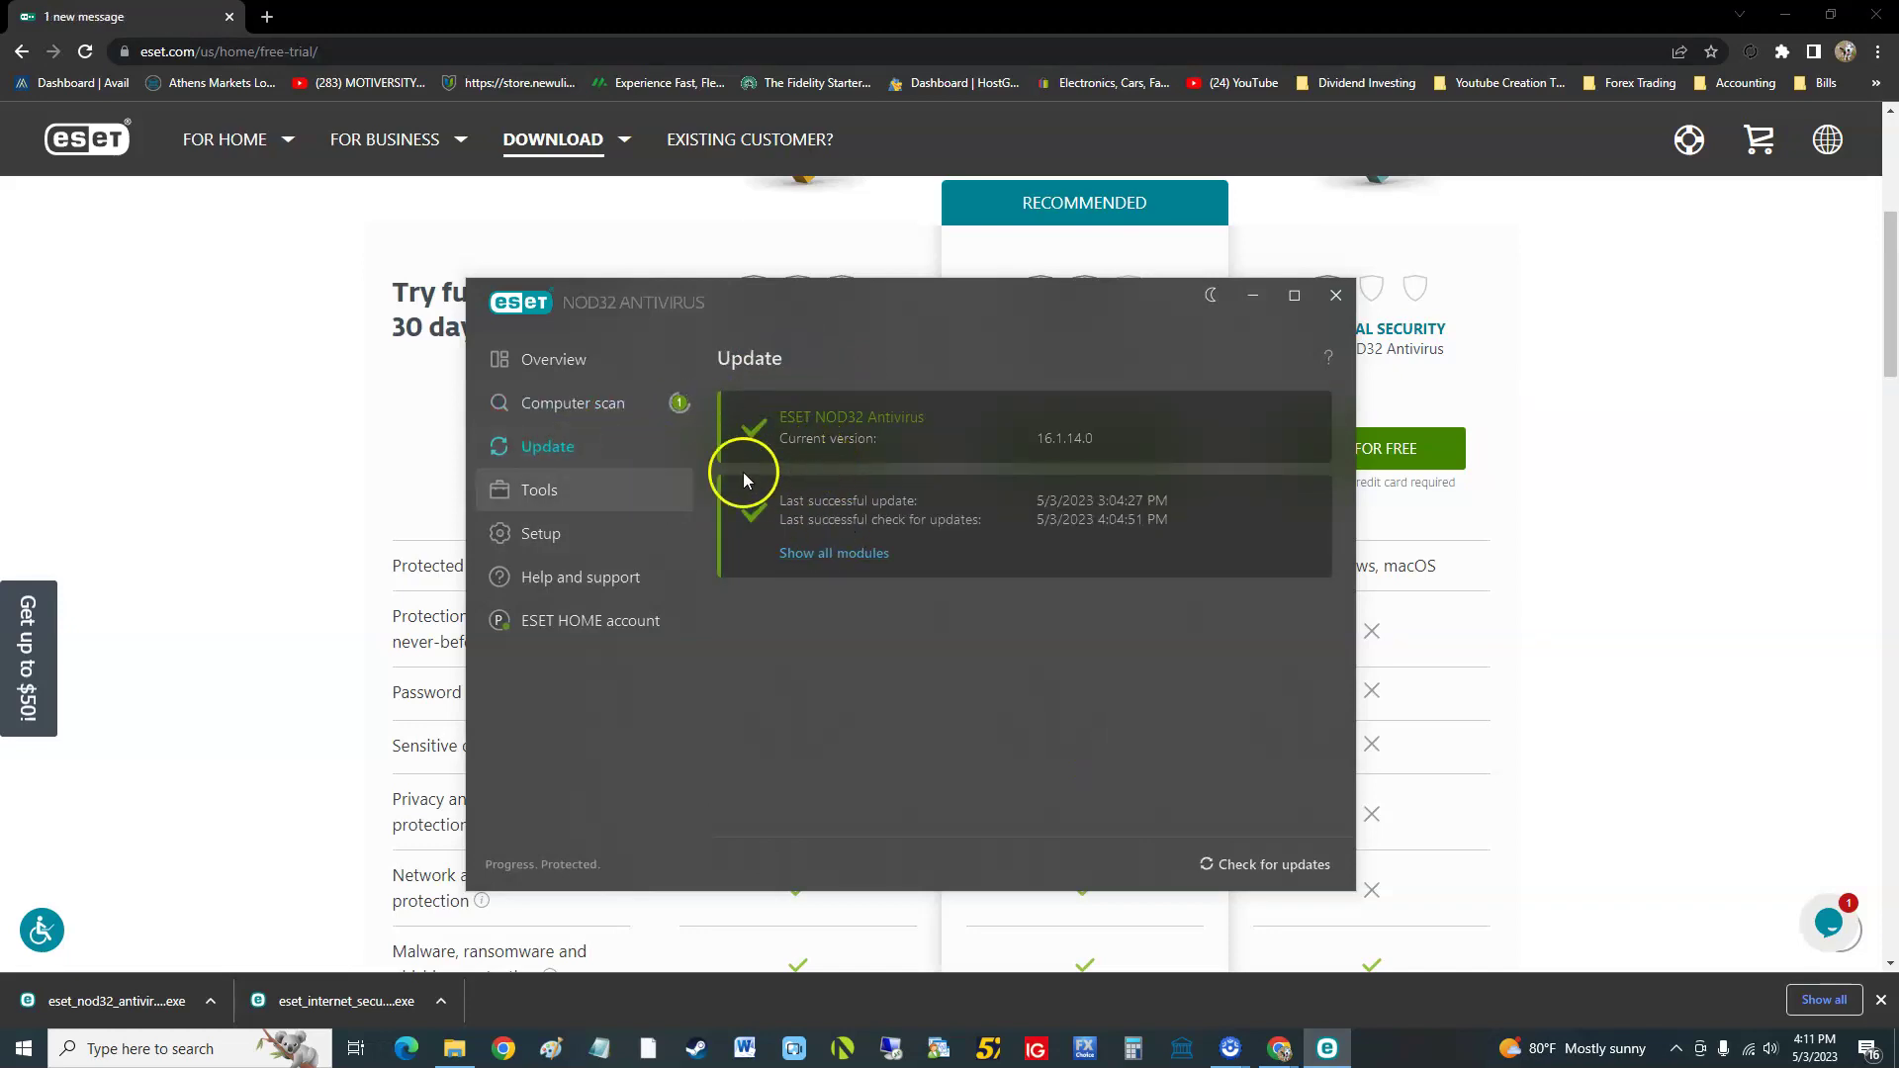
click(584, 491)
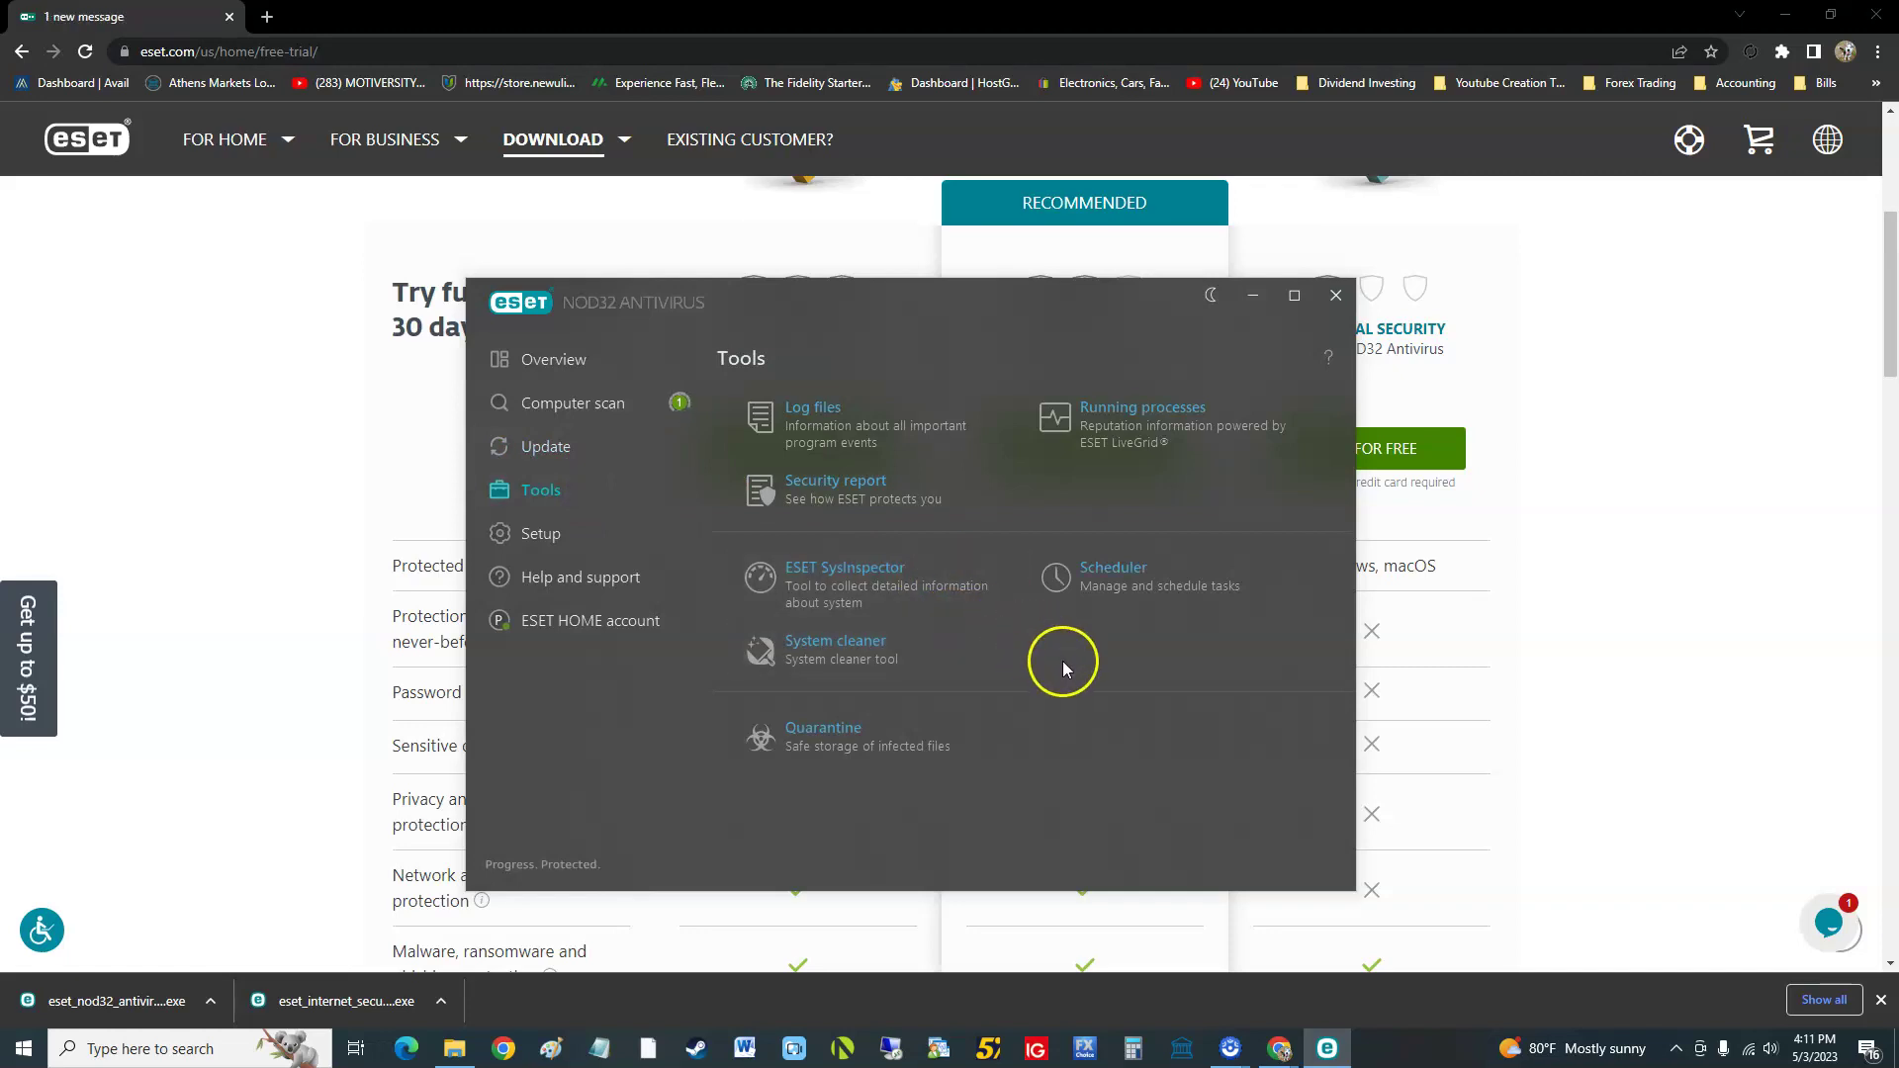
click(813, 410)
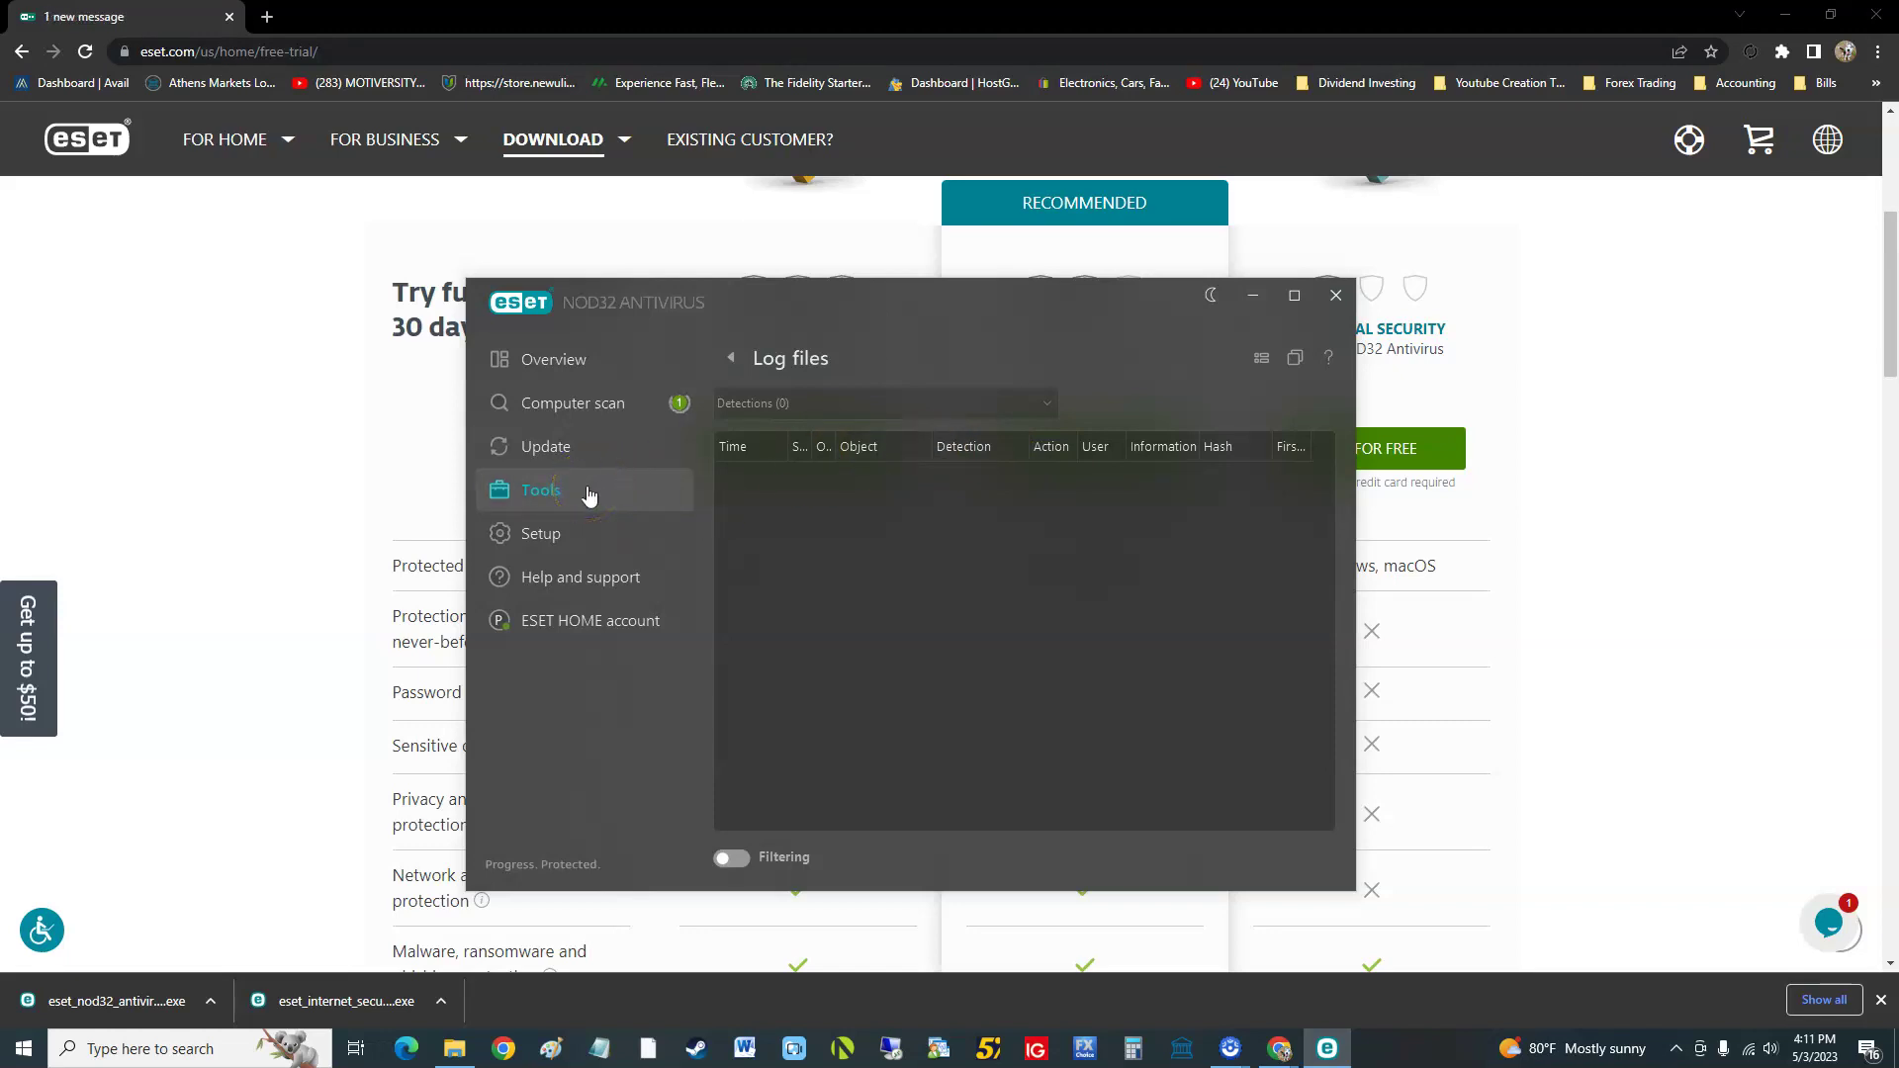
Step: Browse Running processes with their LiveGrid reputations, select spoolsv.exe, and go back to Tools
click(590, 494)
click(1088, 441)
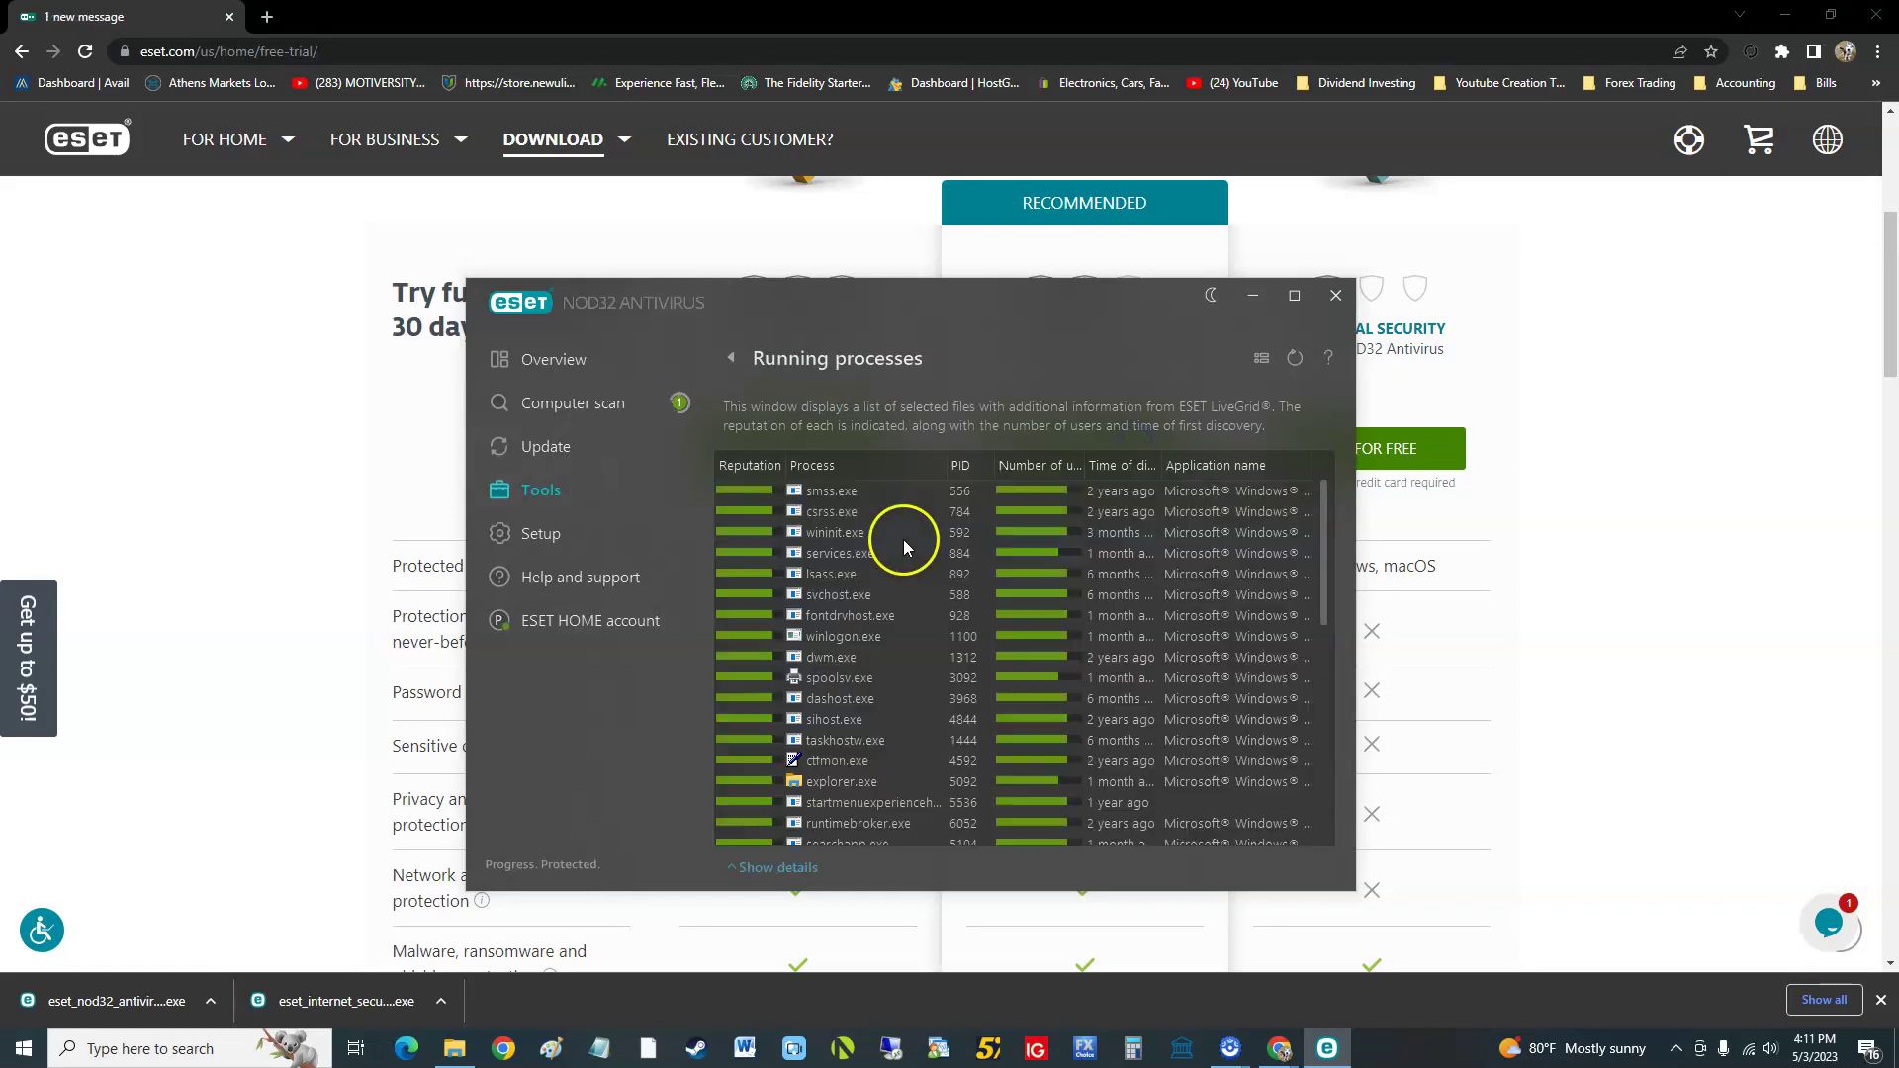
scroll(1027, 627, down, 4)
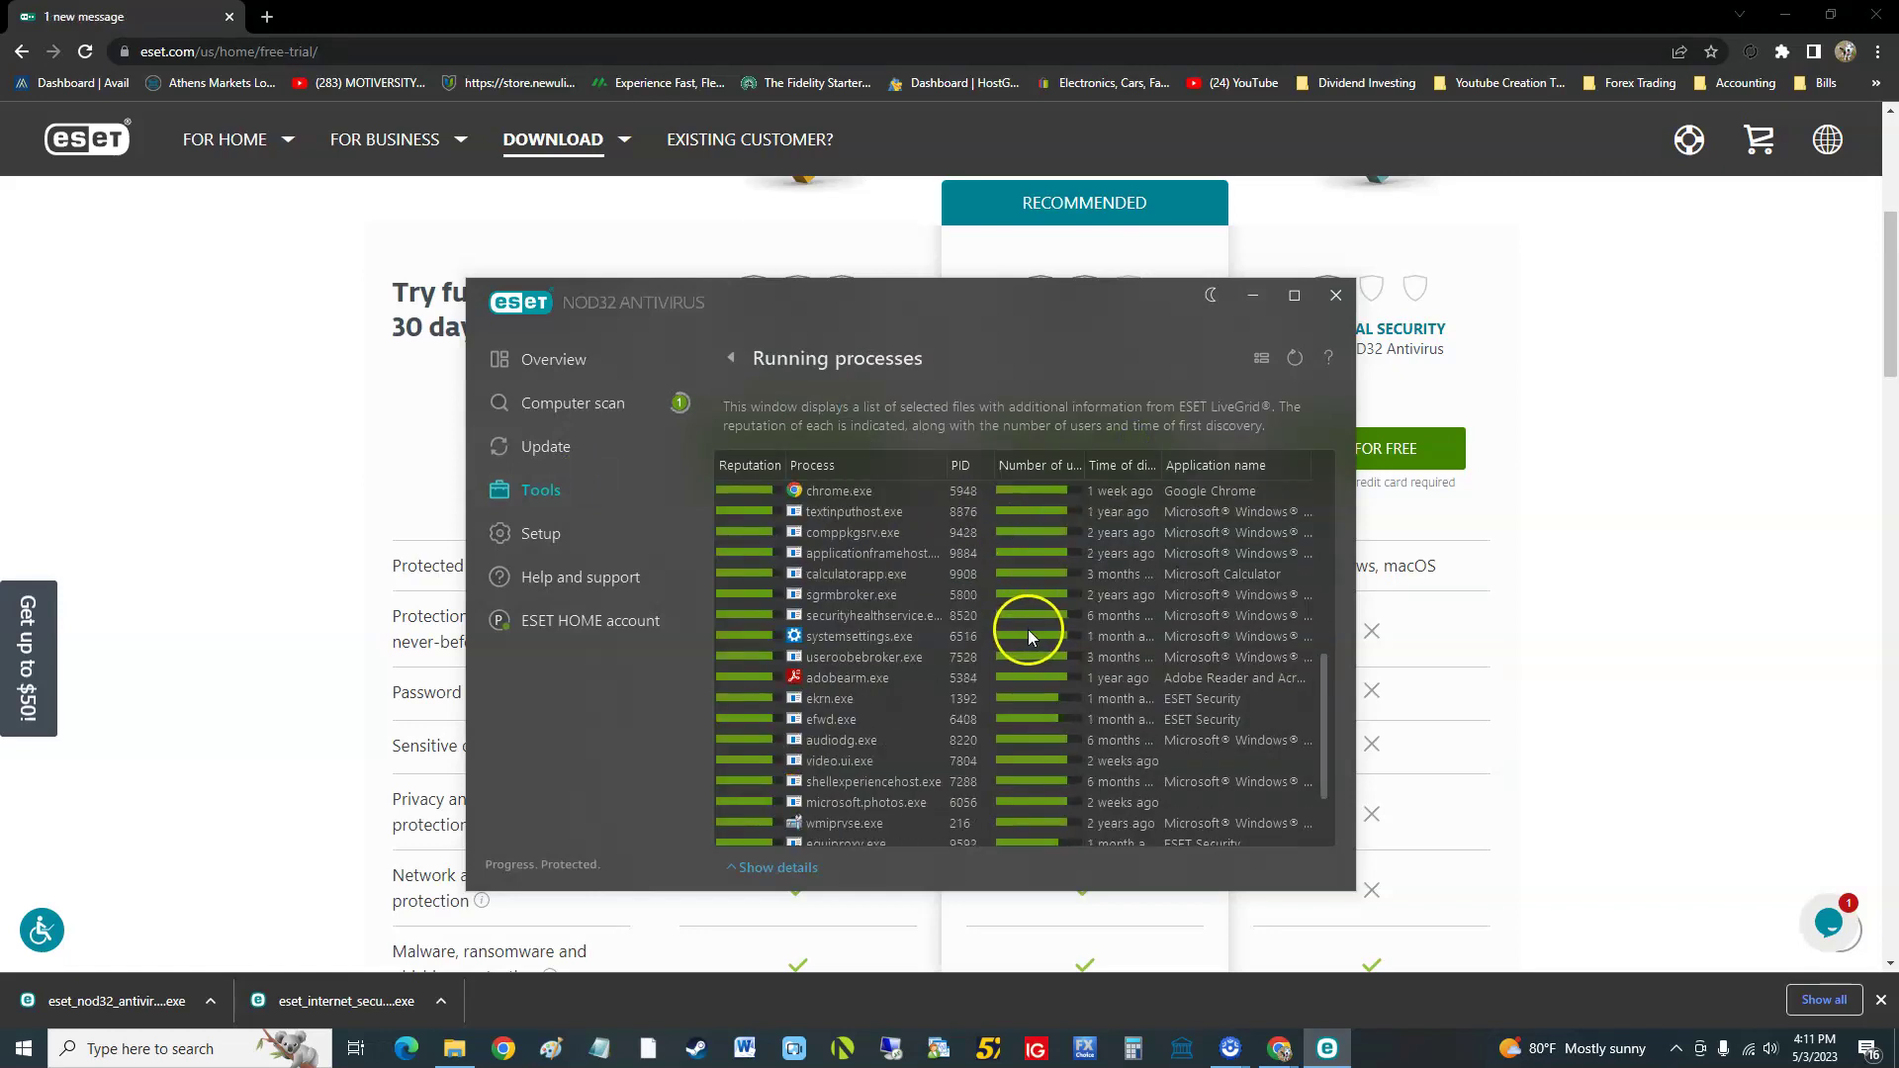
scroll(1030, 643, up, 4)
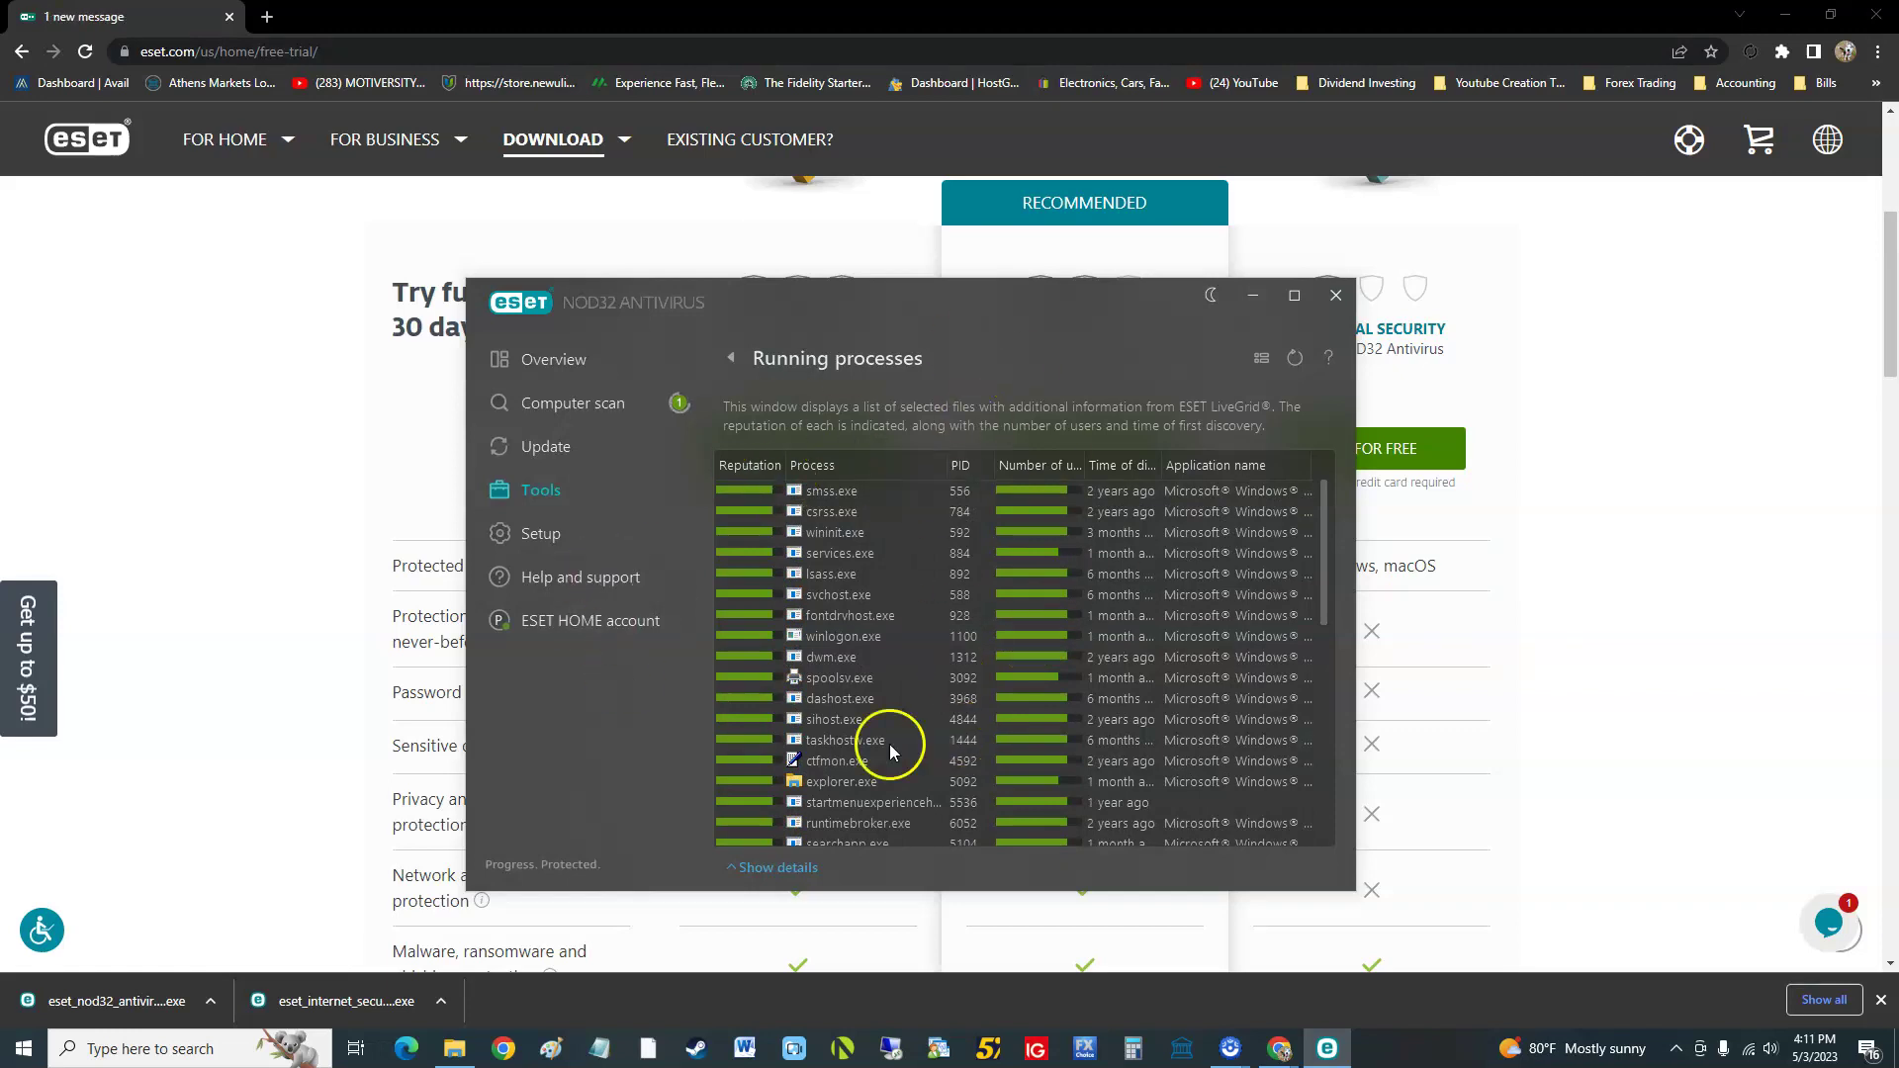
click(853, 678)
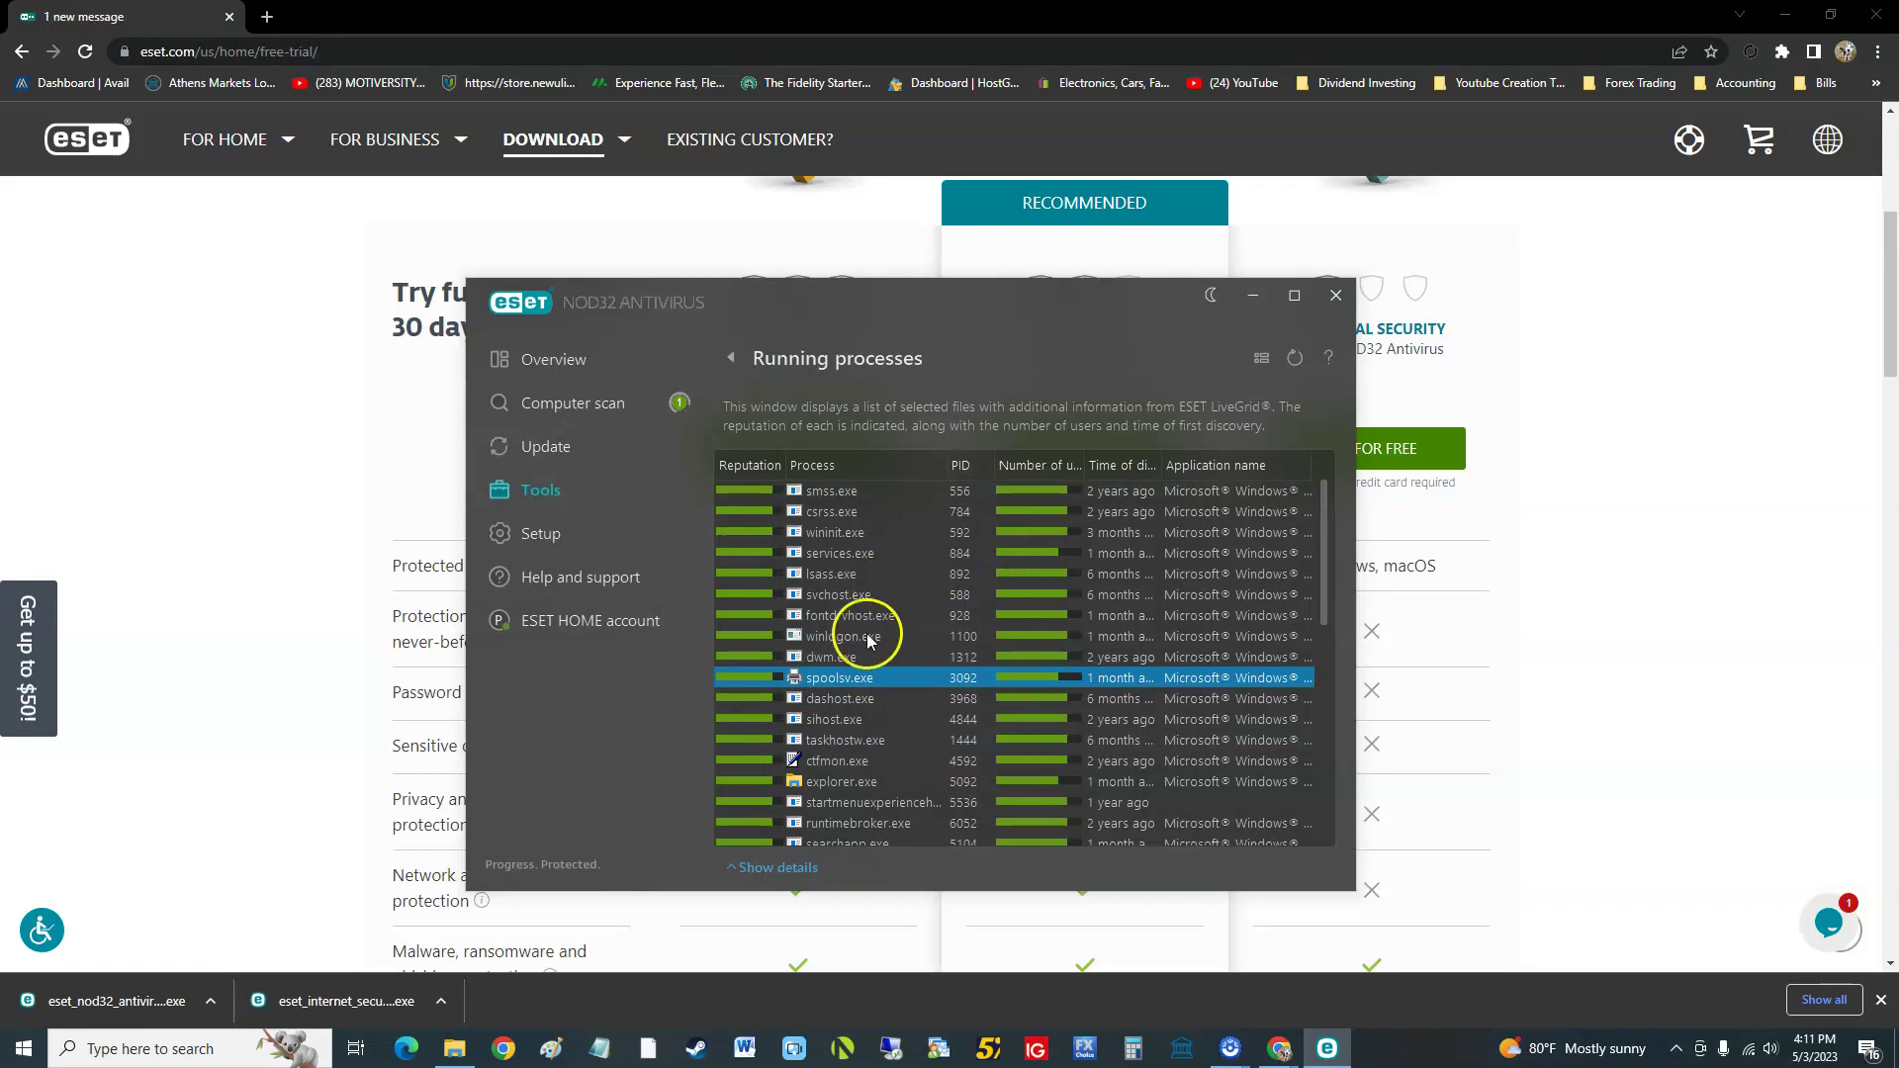
click(542, 492)
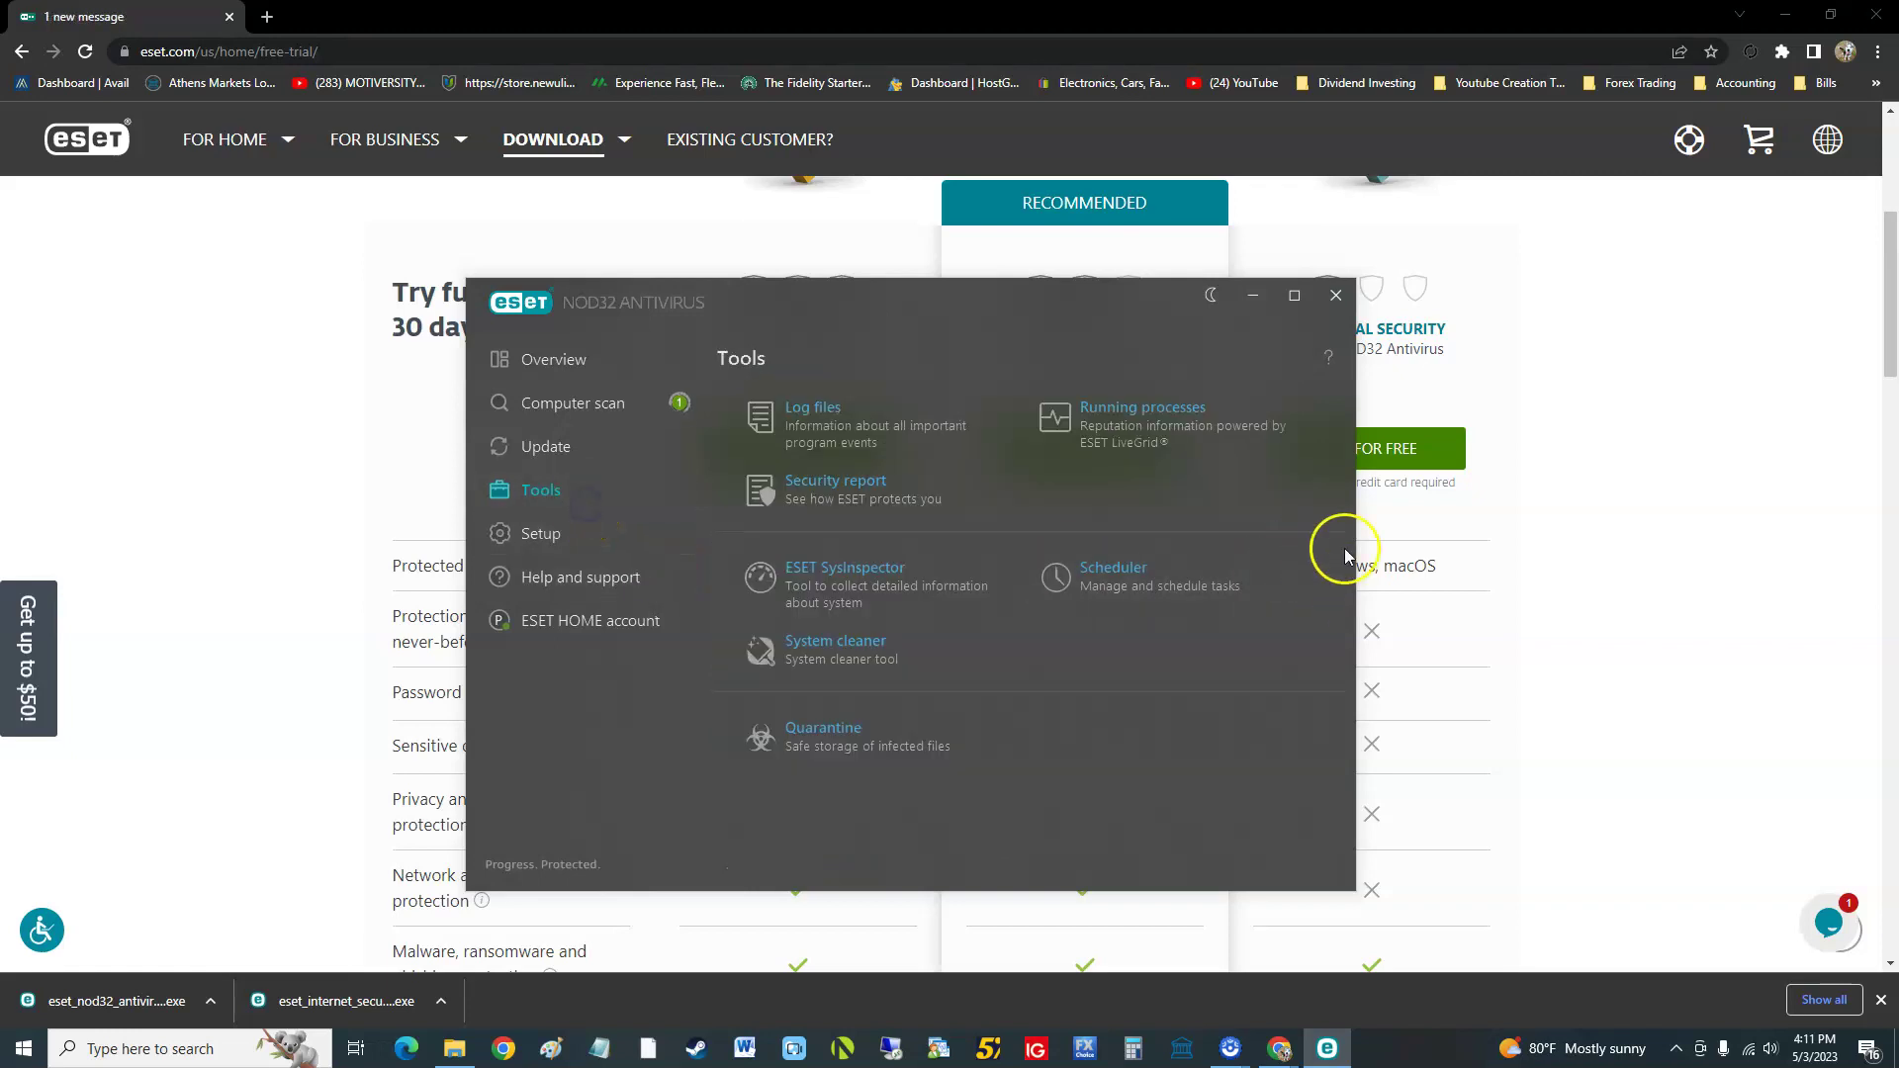
click(827, 493)
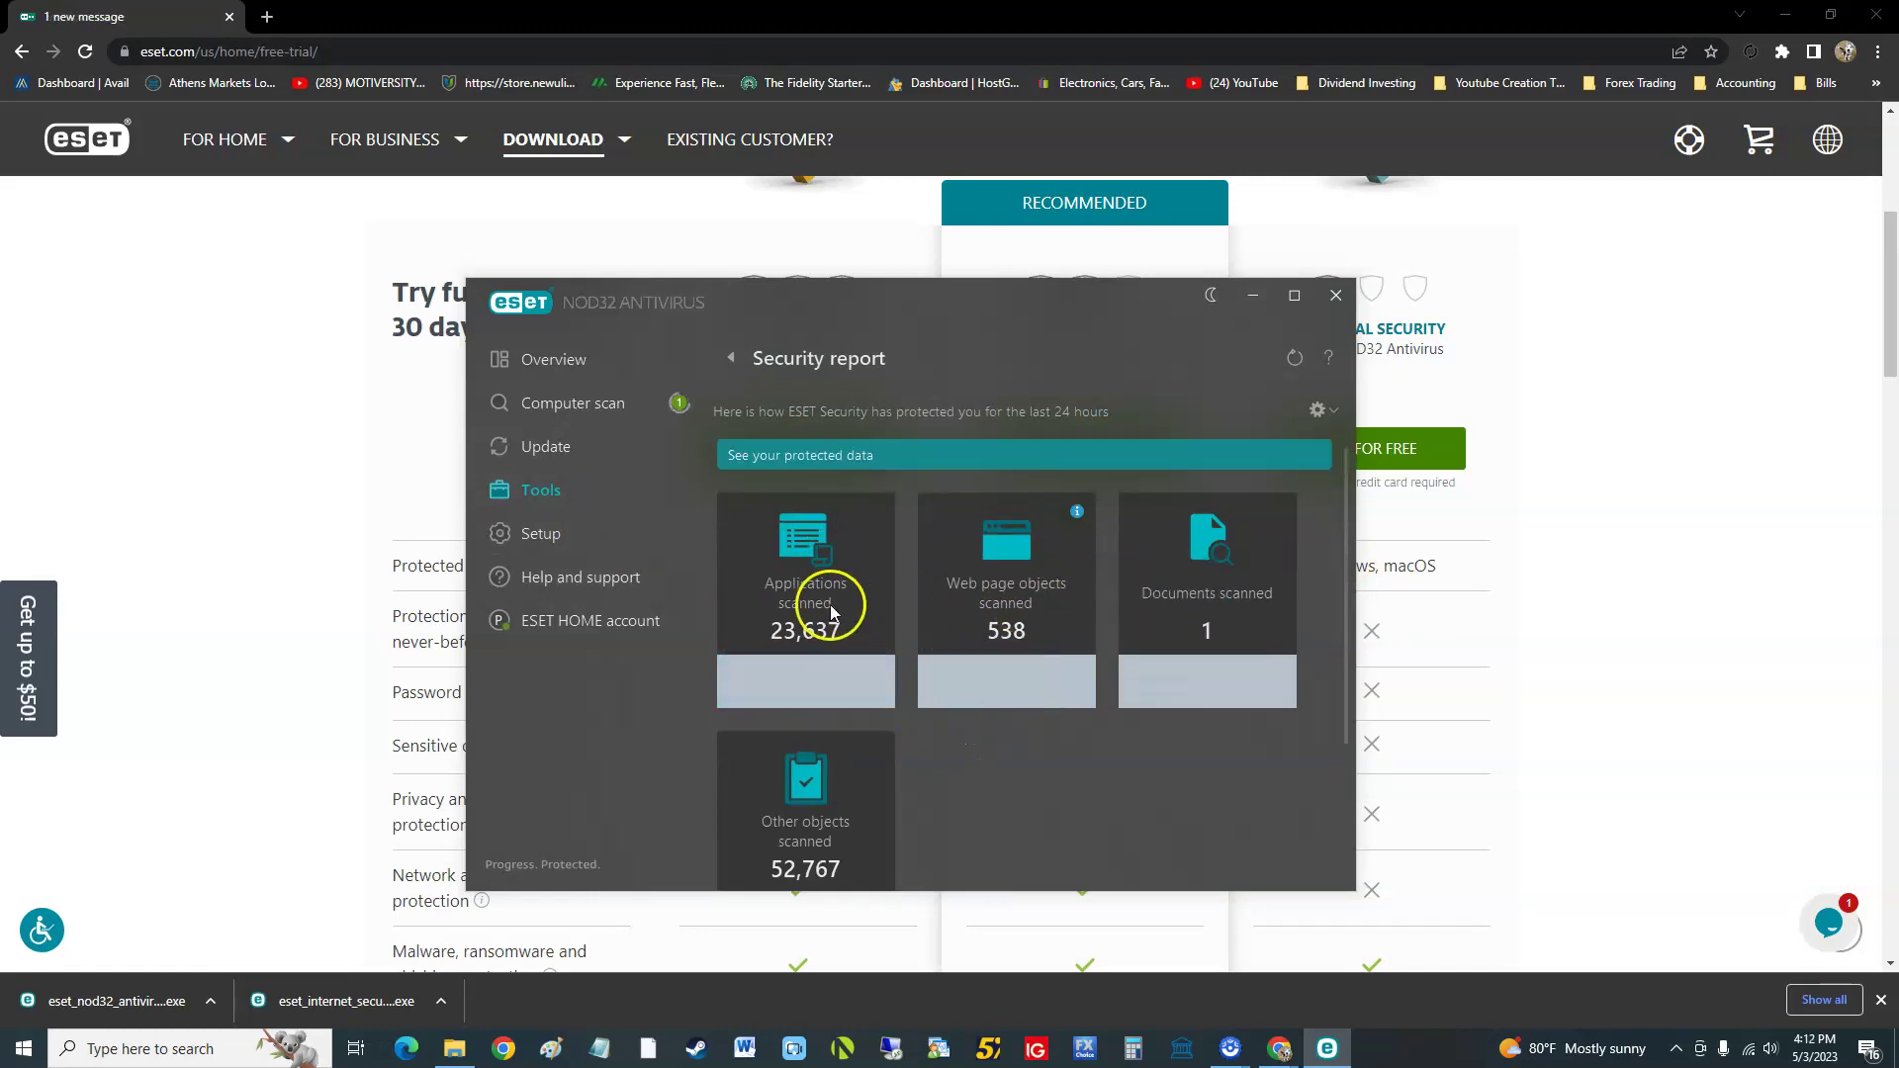
click(541, 489)
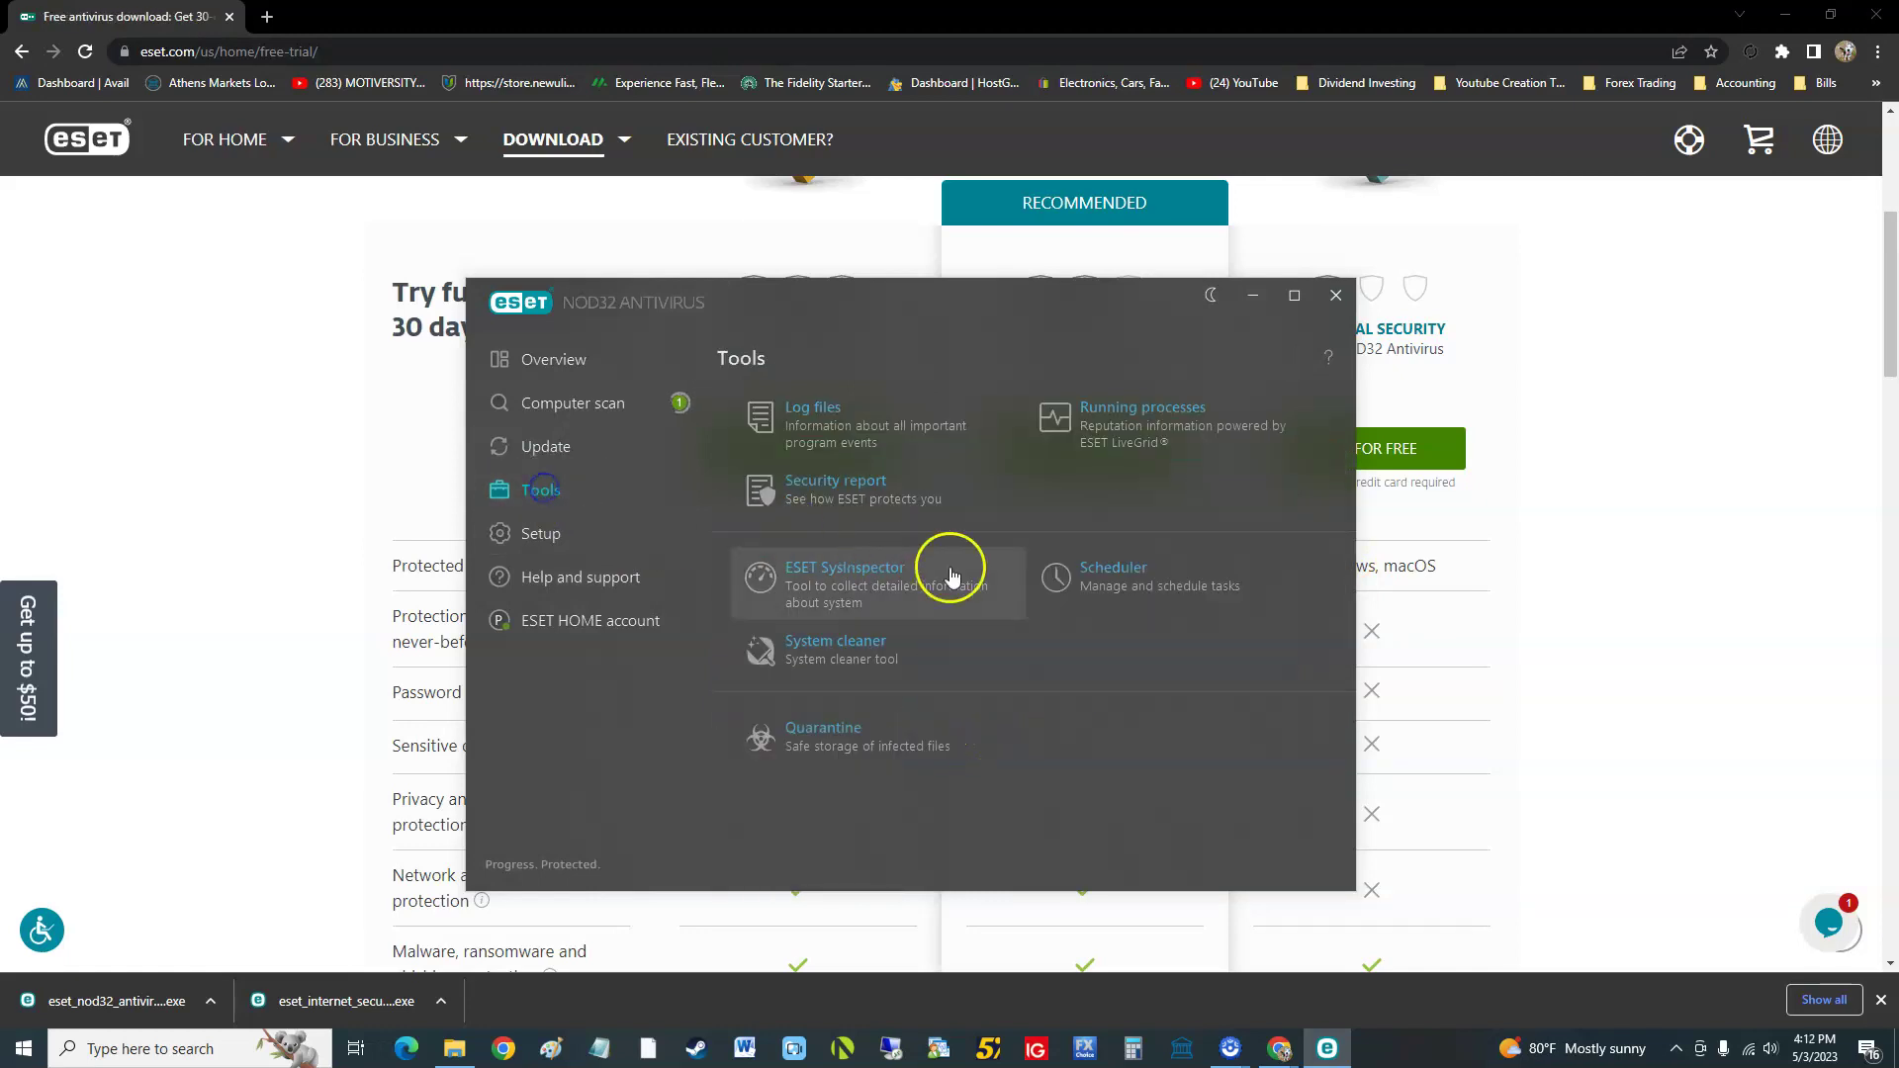
click(1204, 580)
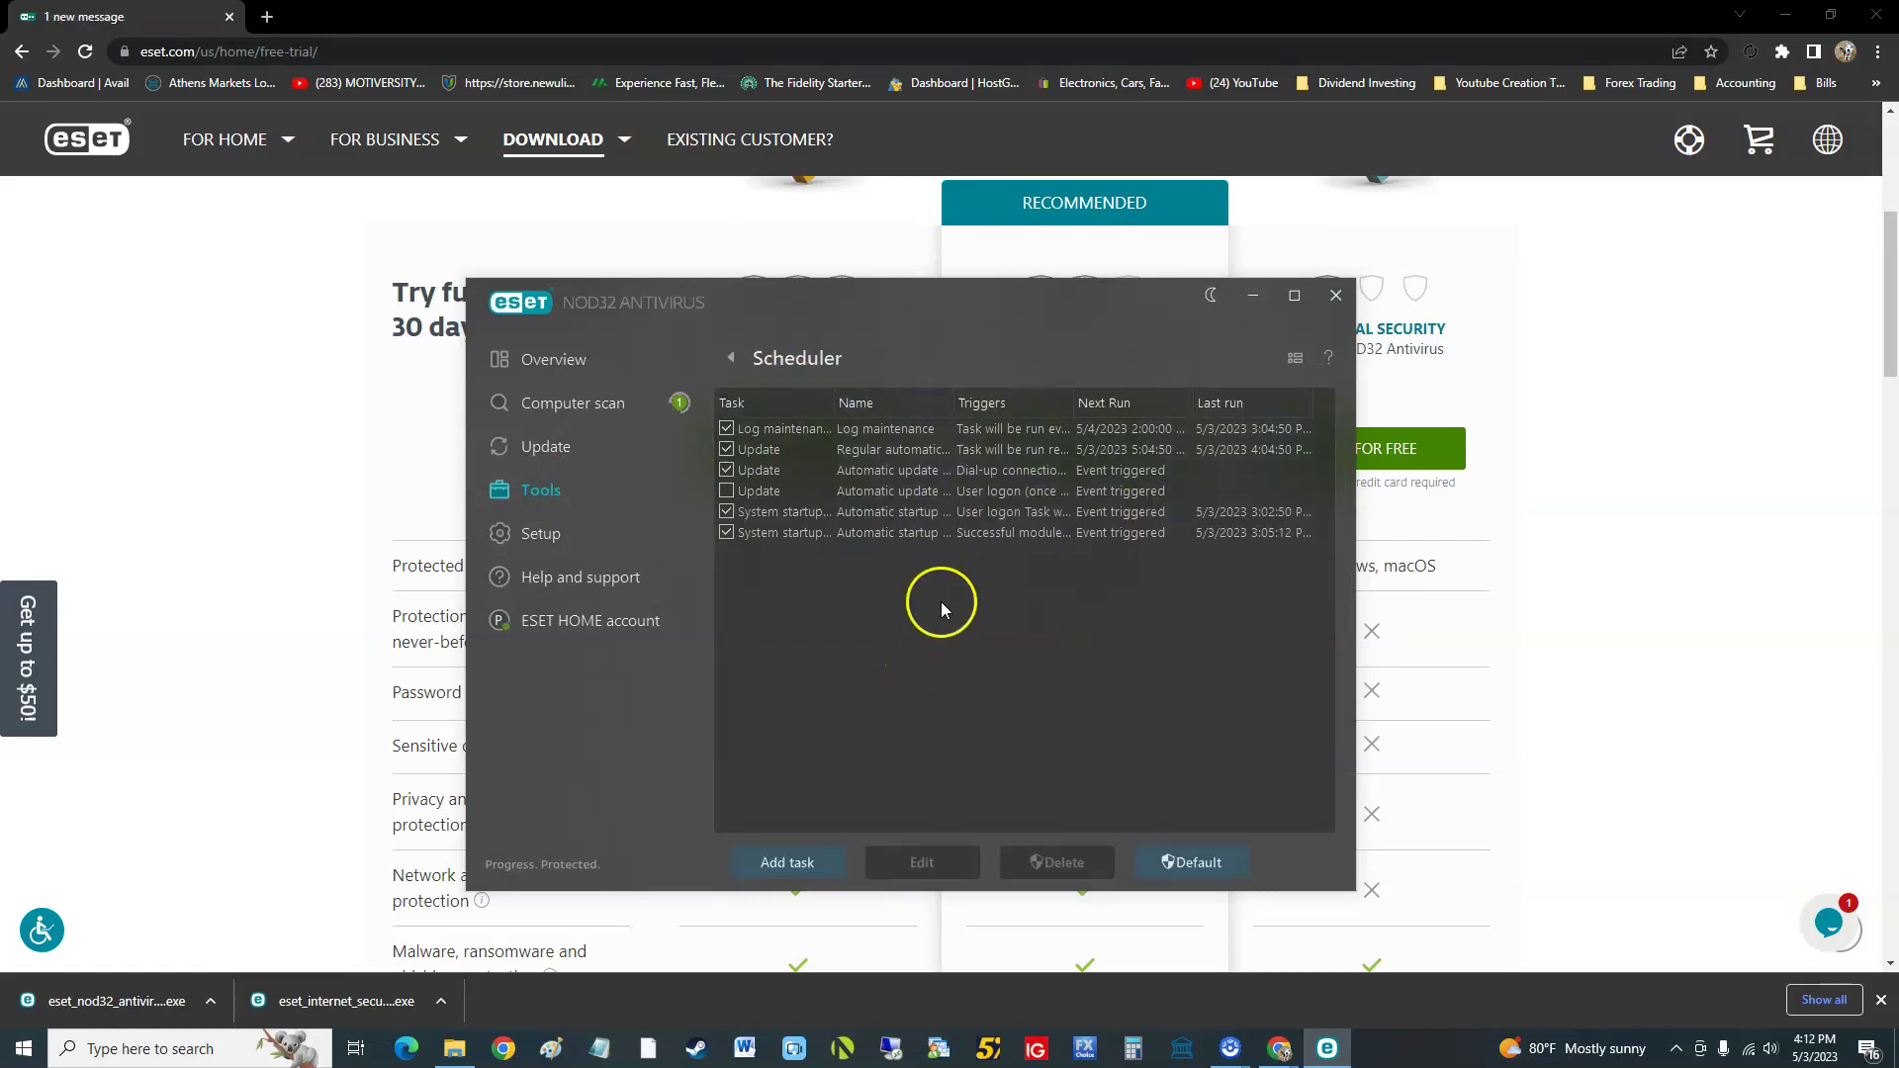
right_click(800, 437)
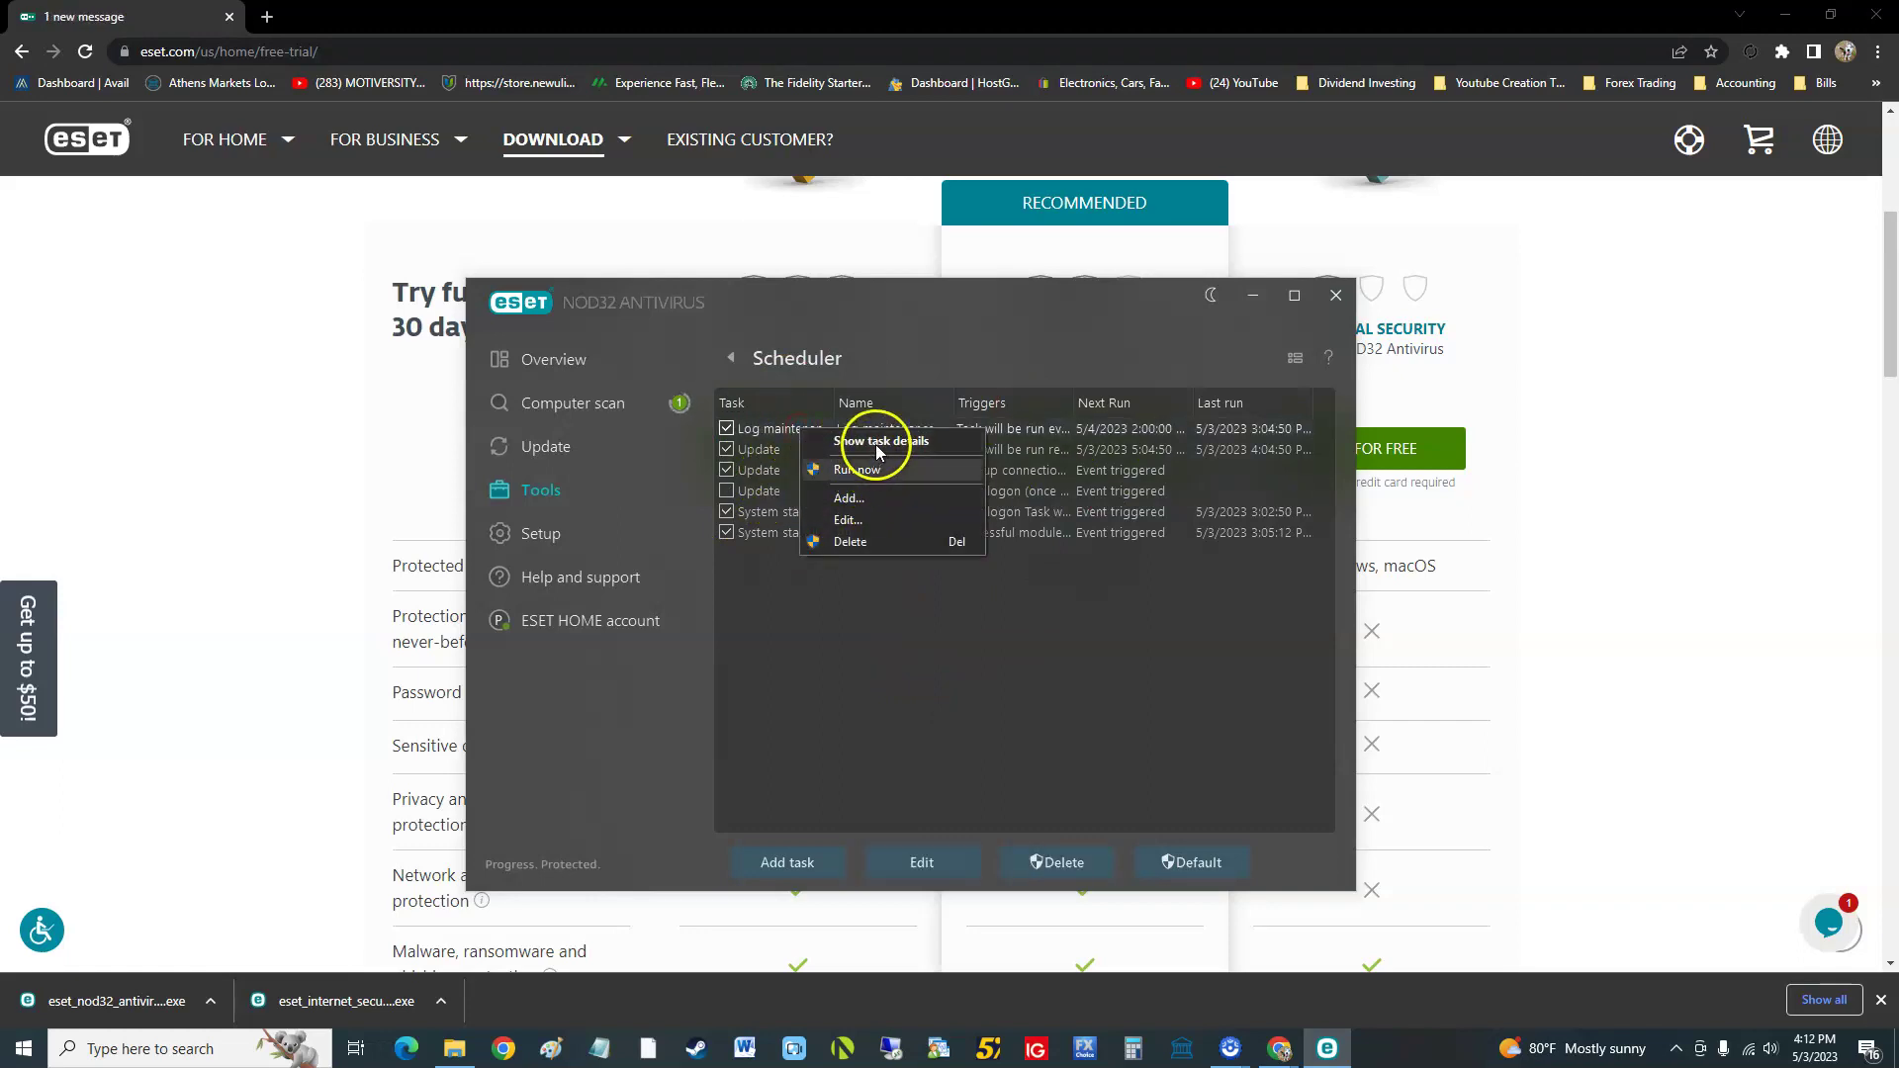
click(880, 521)
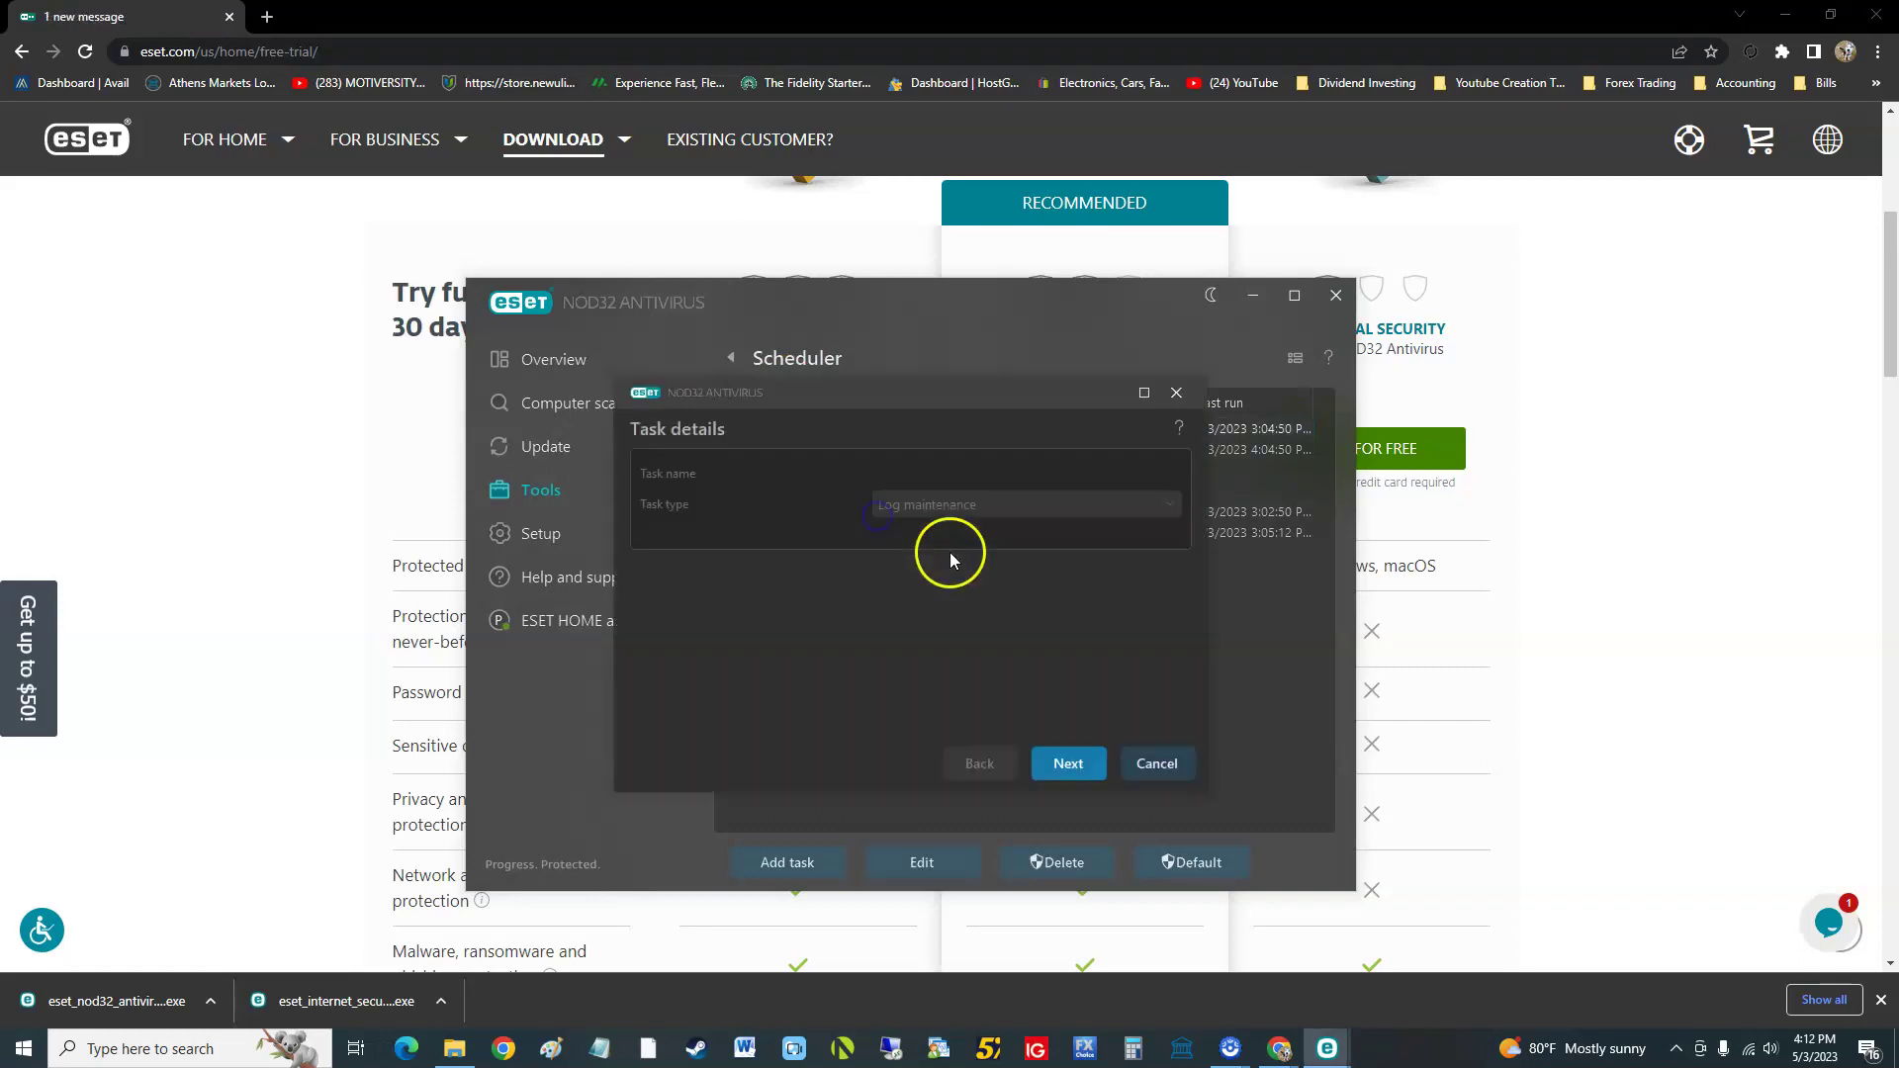
click(1183, 397)
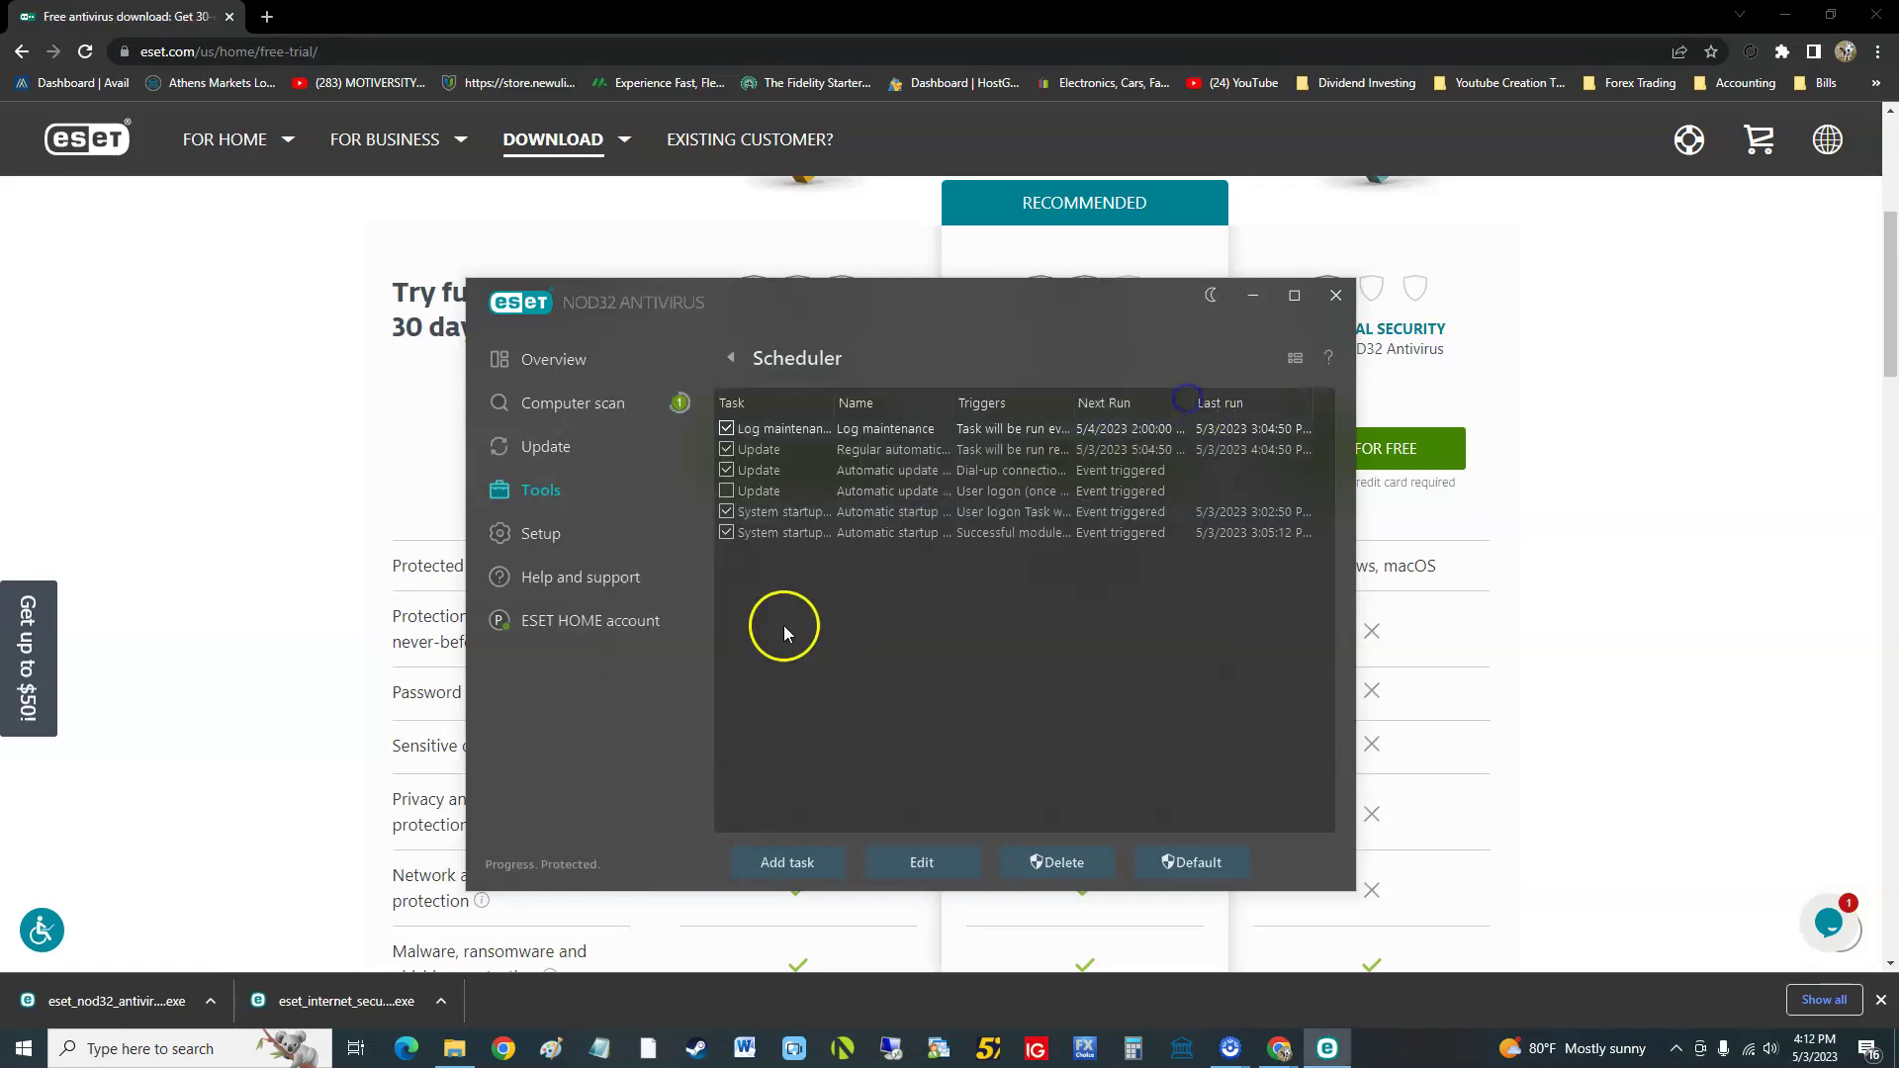
click(576, 492)
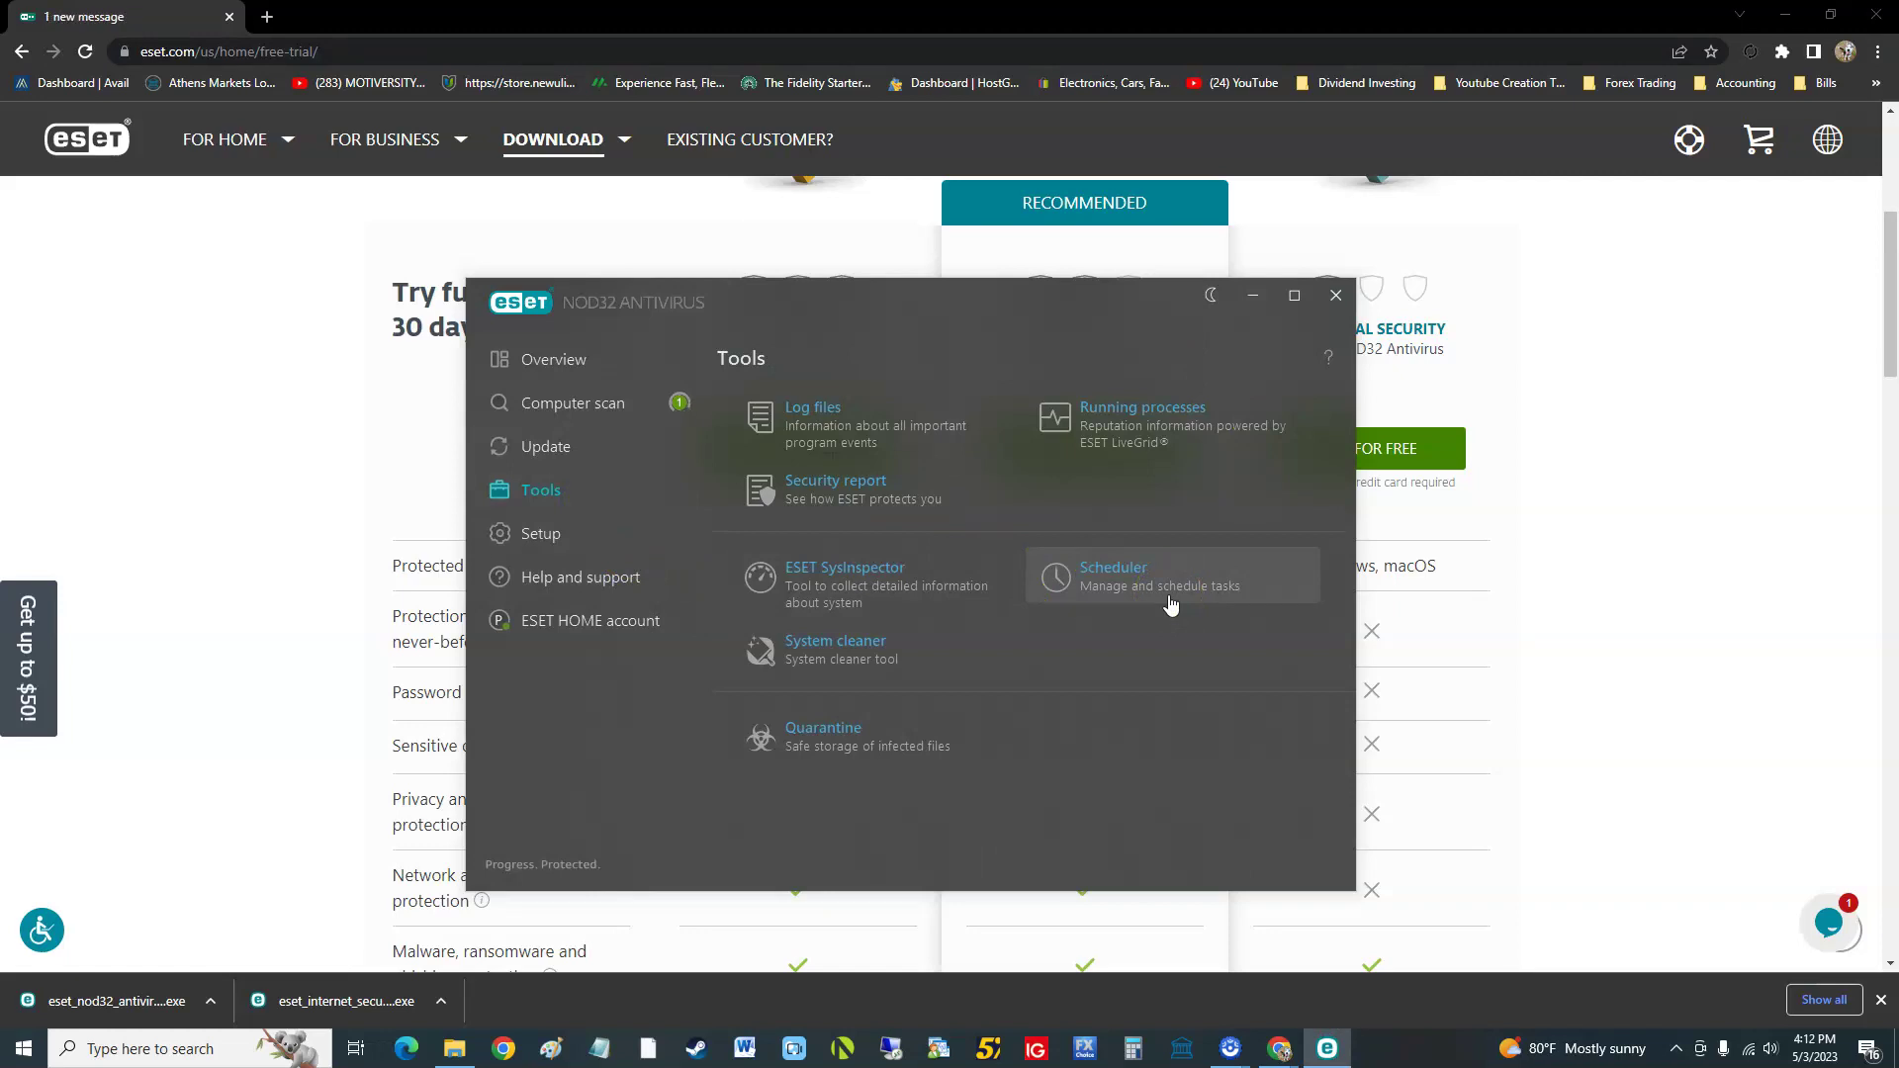
Step: Open System cleaner and expand details on the Windows System Restore and system settings changes
click(896, 653)
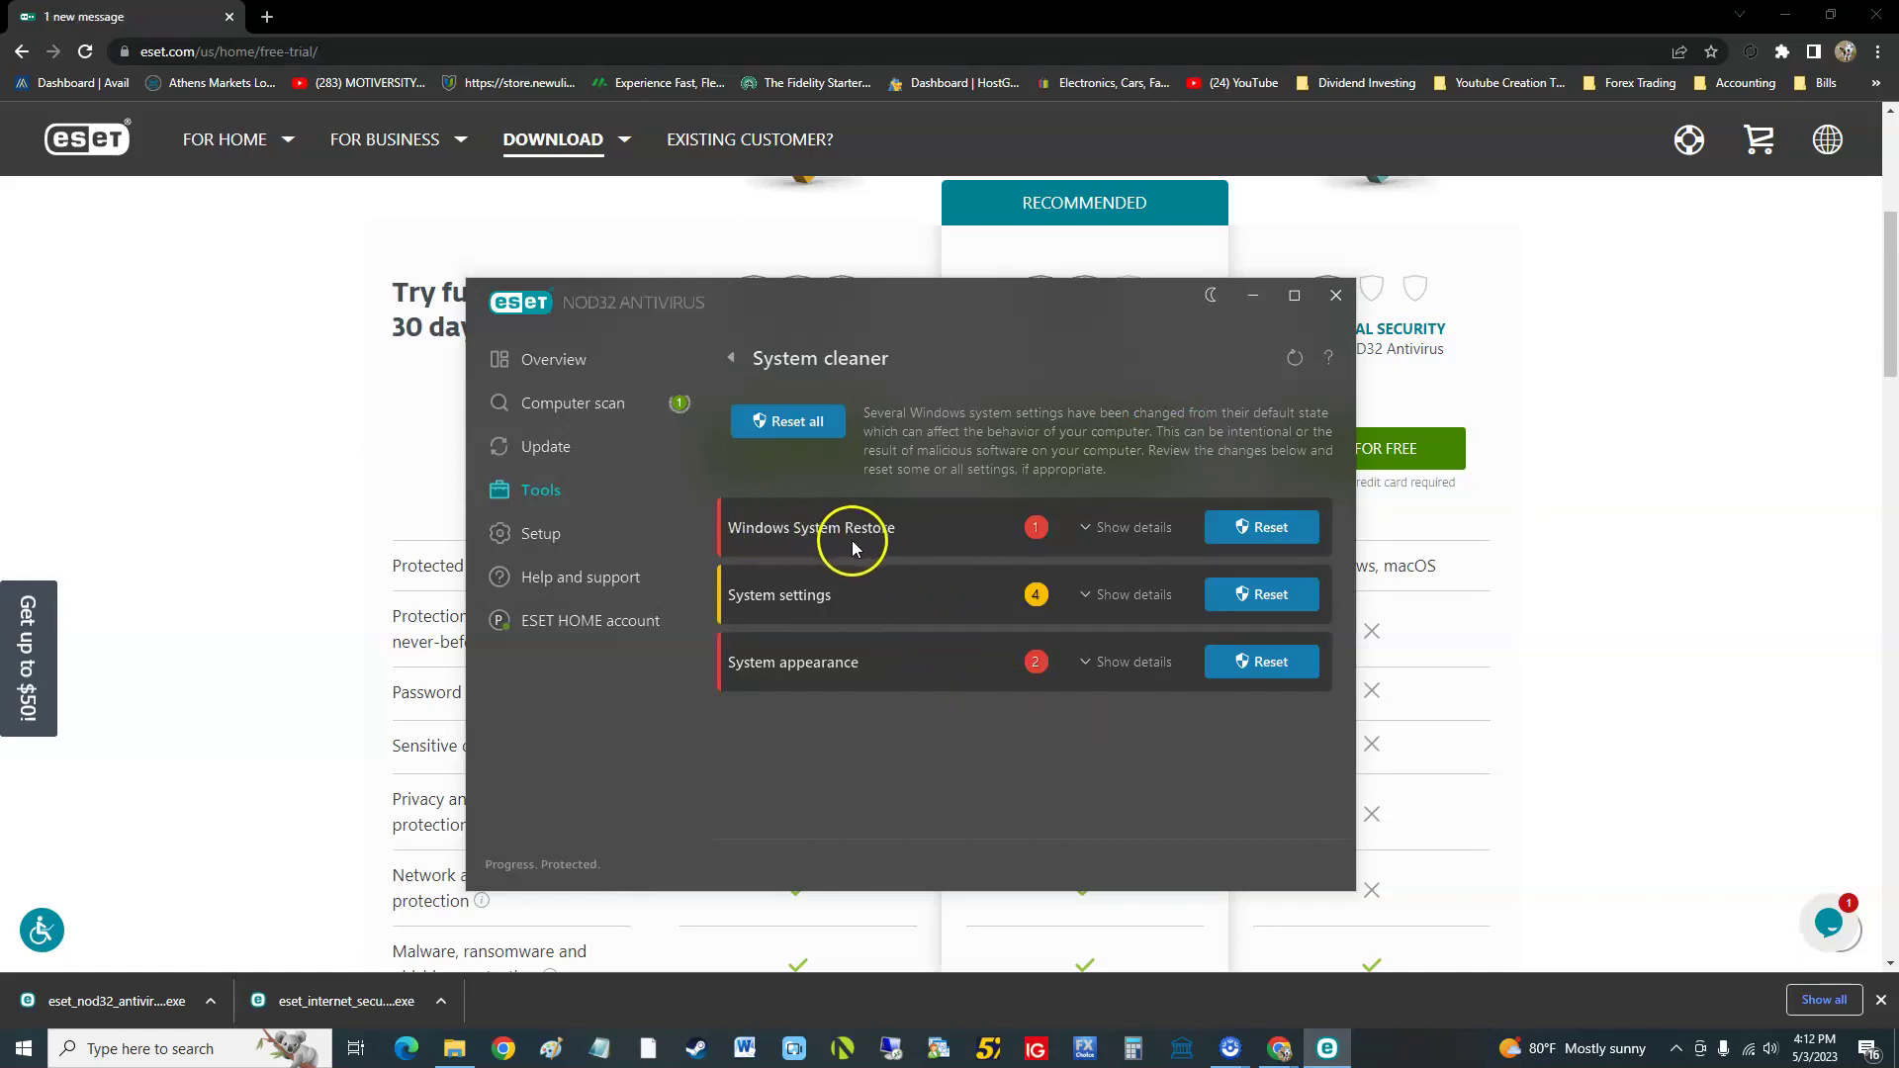
click(1154, 539)
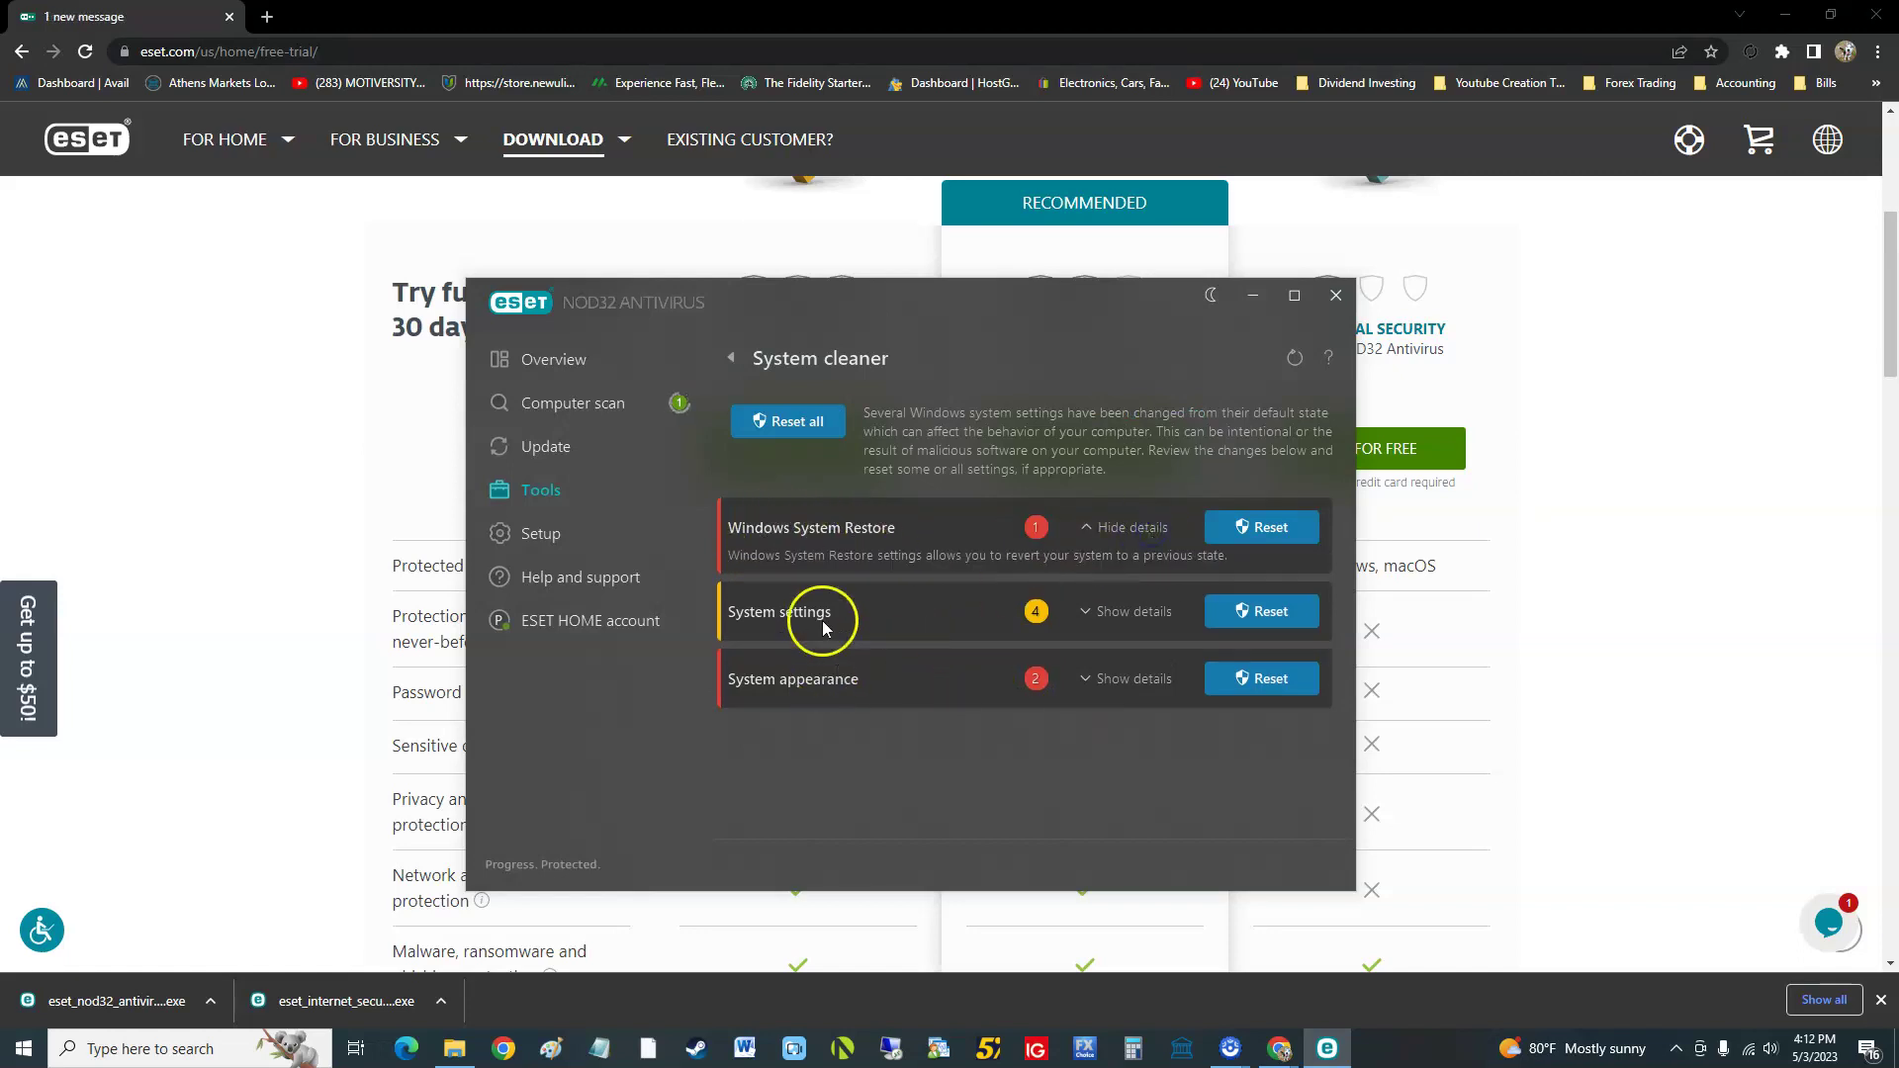
click(1144, 612)
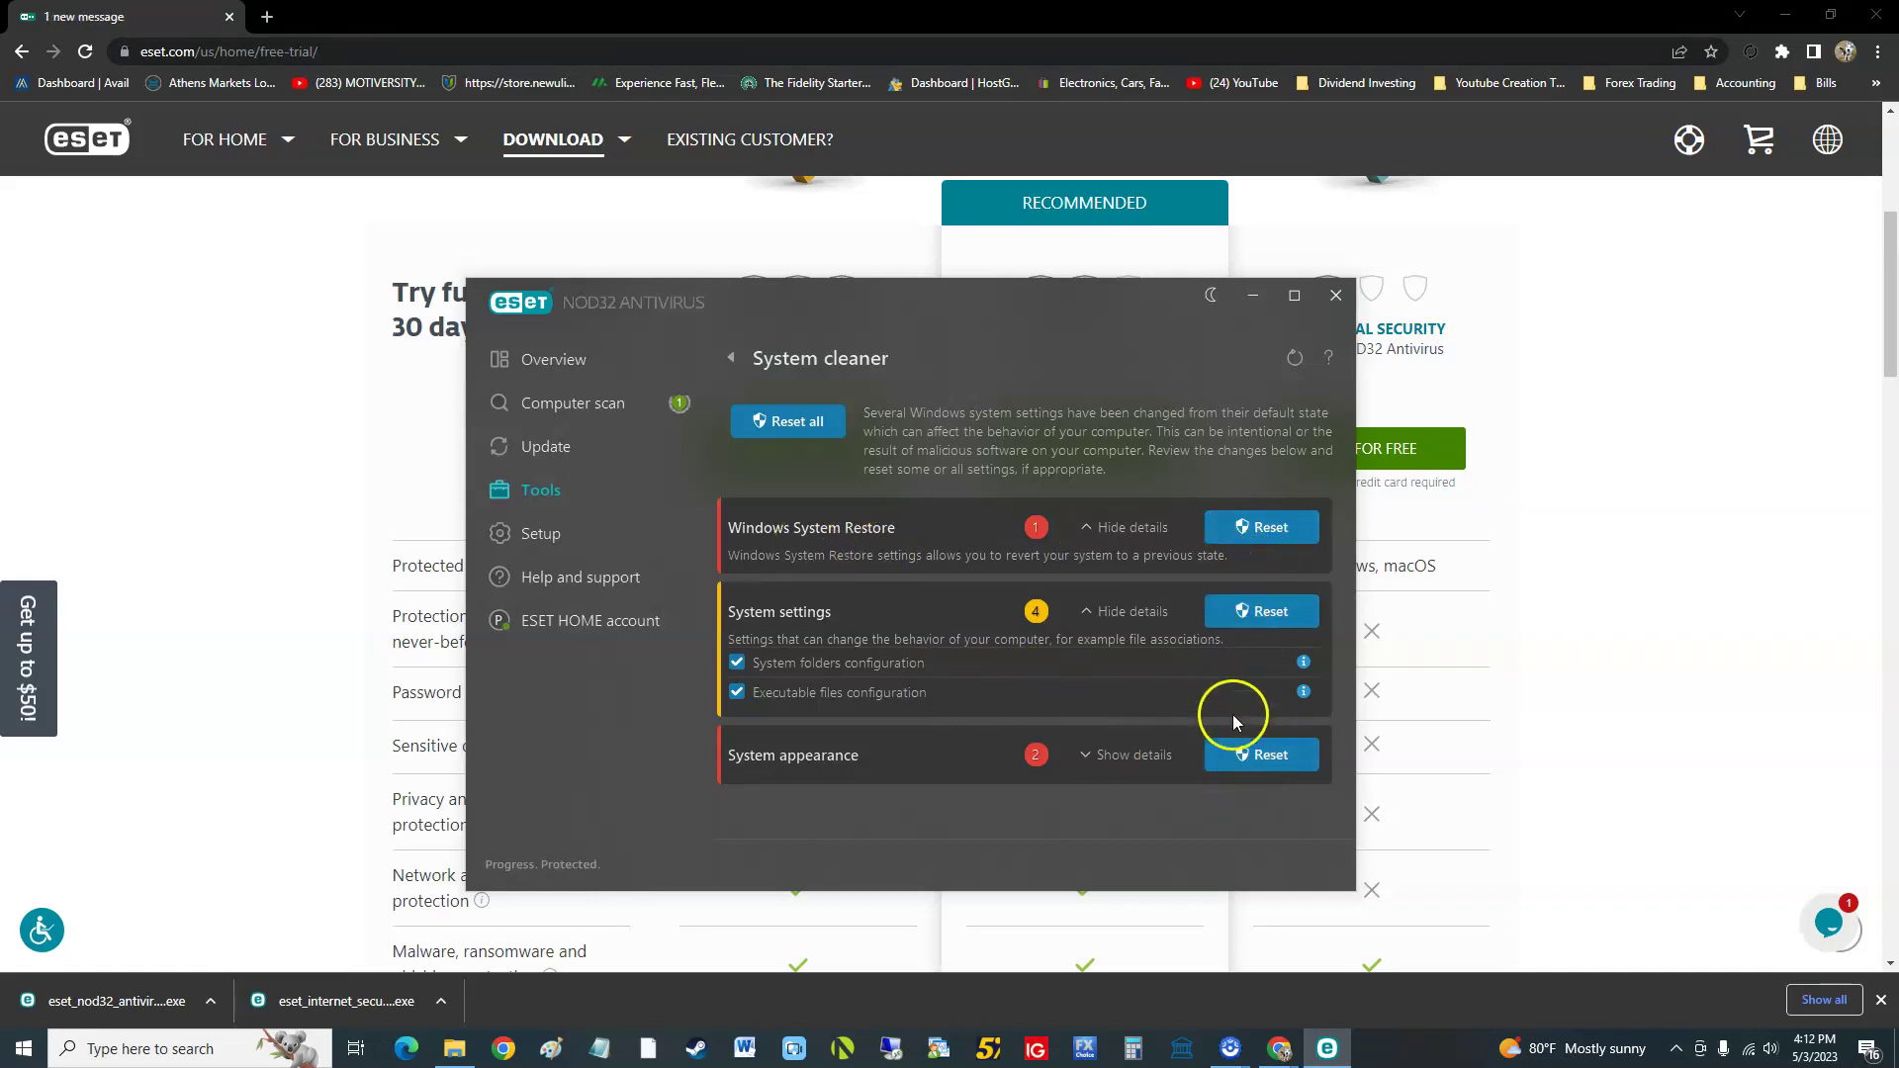
Step: Go through Setup, glancing at Internet protection, into the Computer protection settings
click(561, 534)
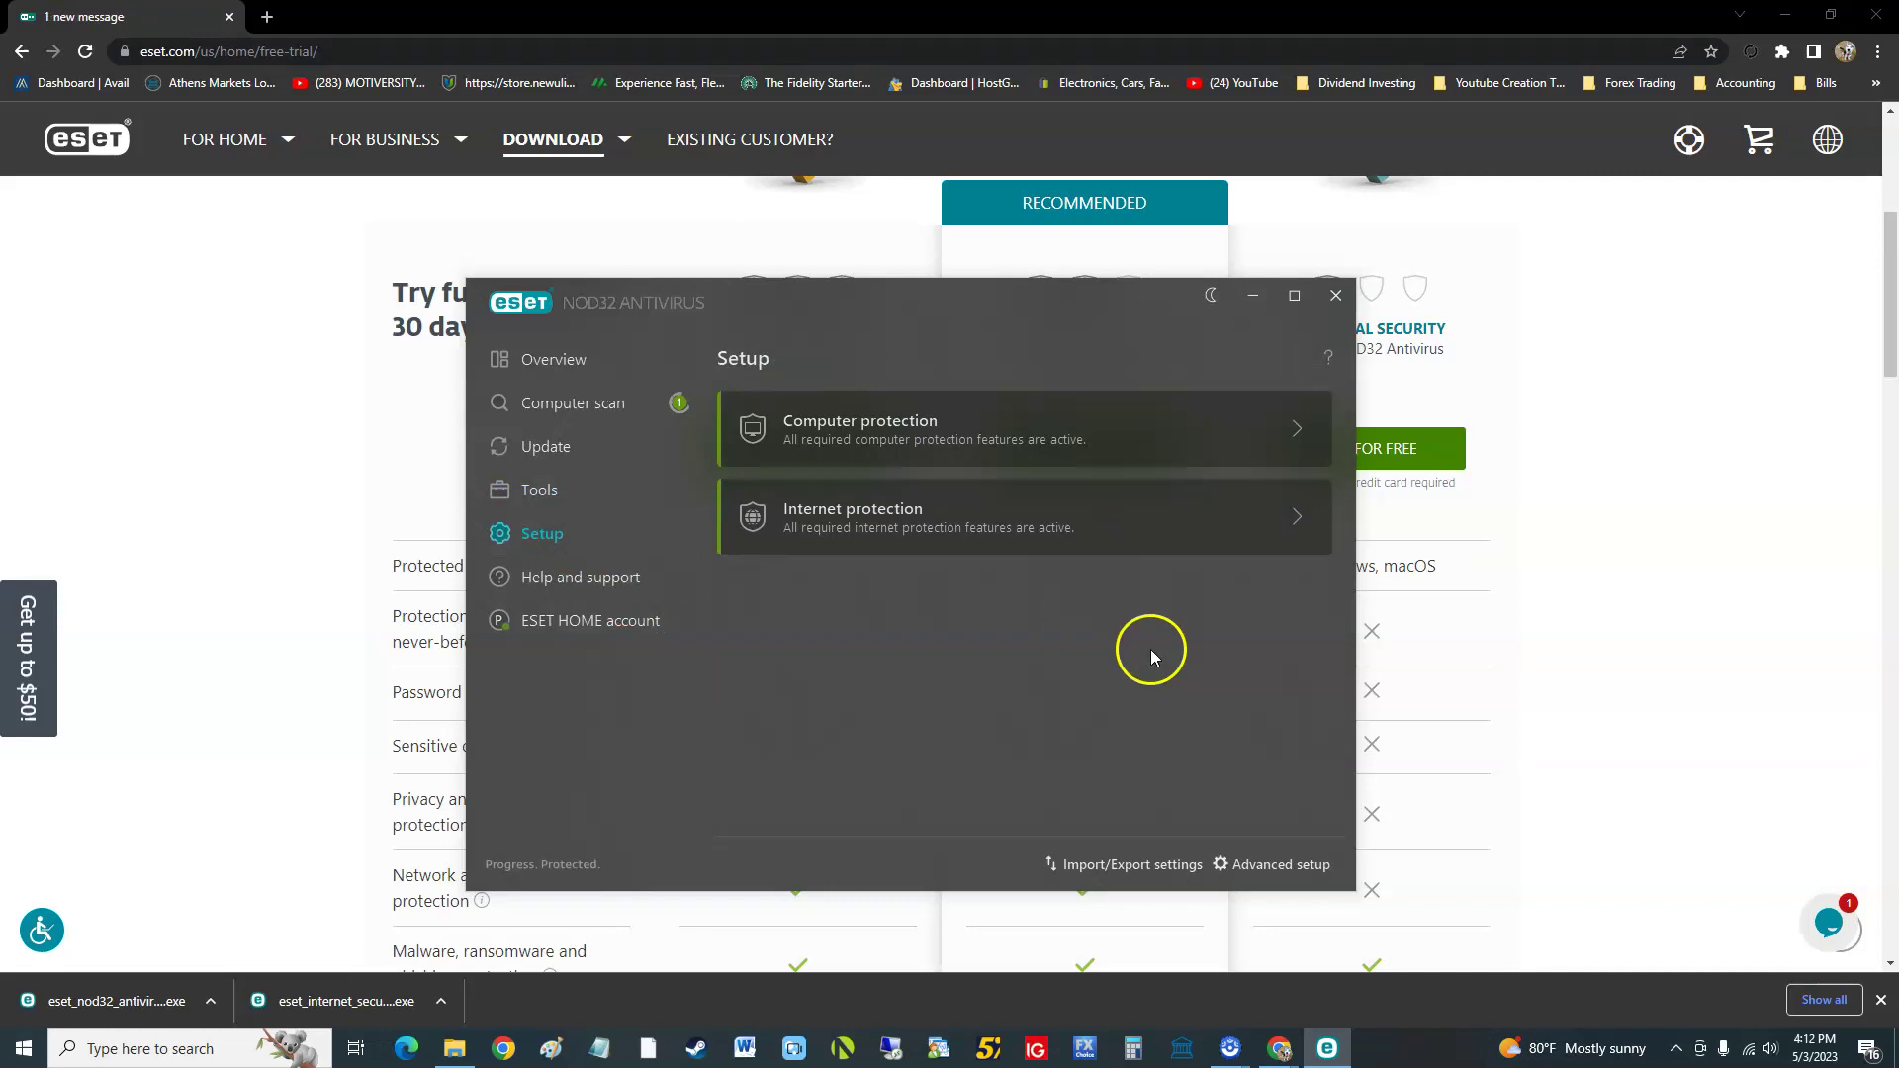
click(995, 539)
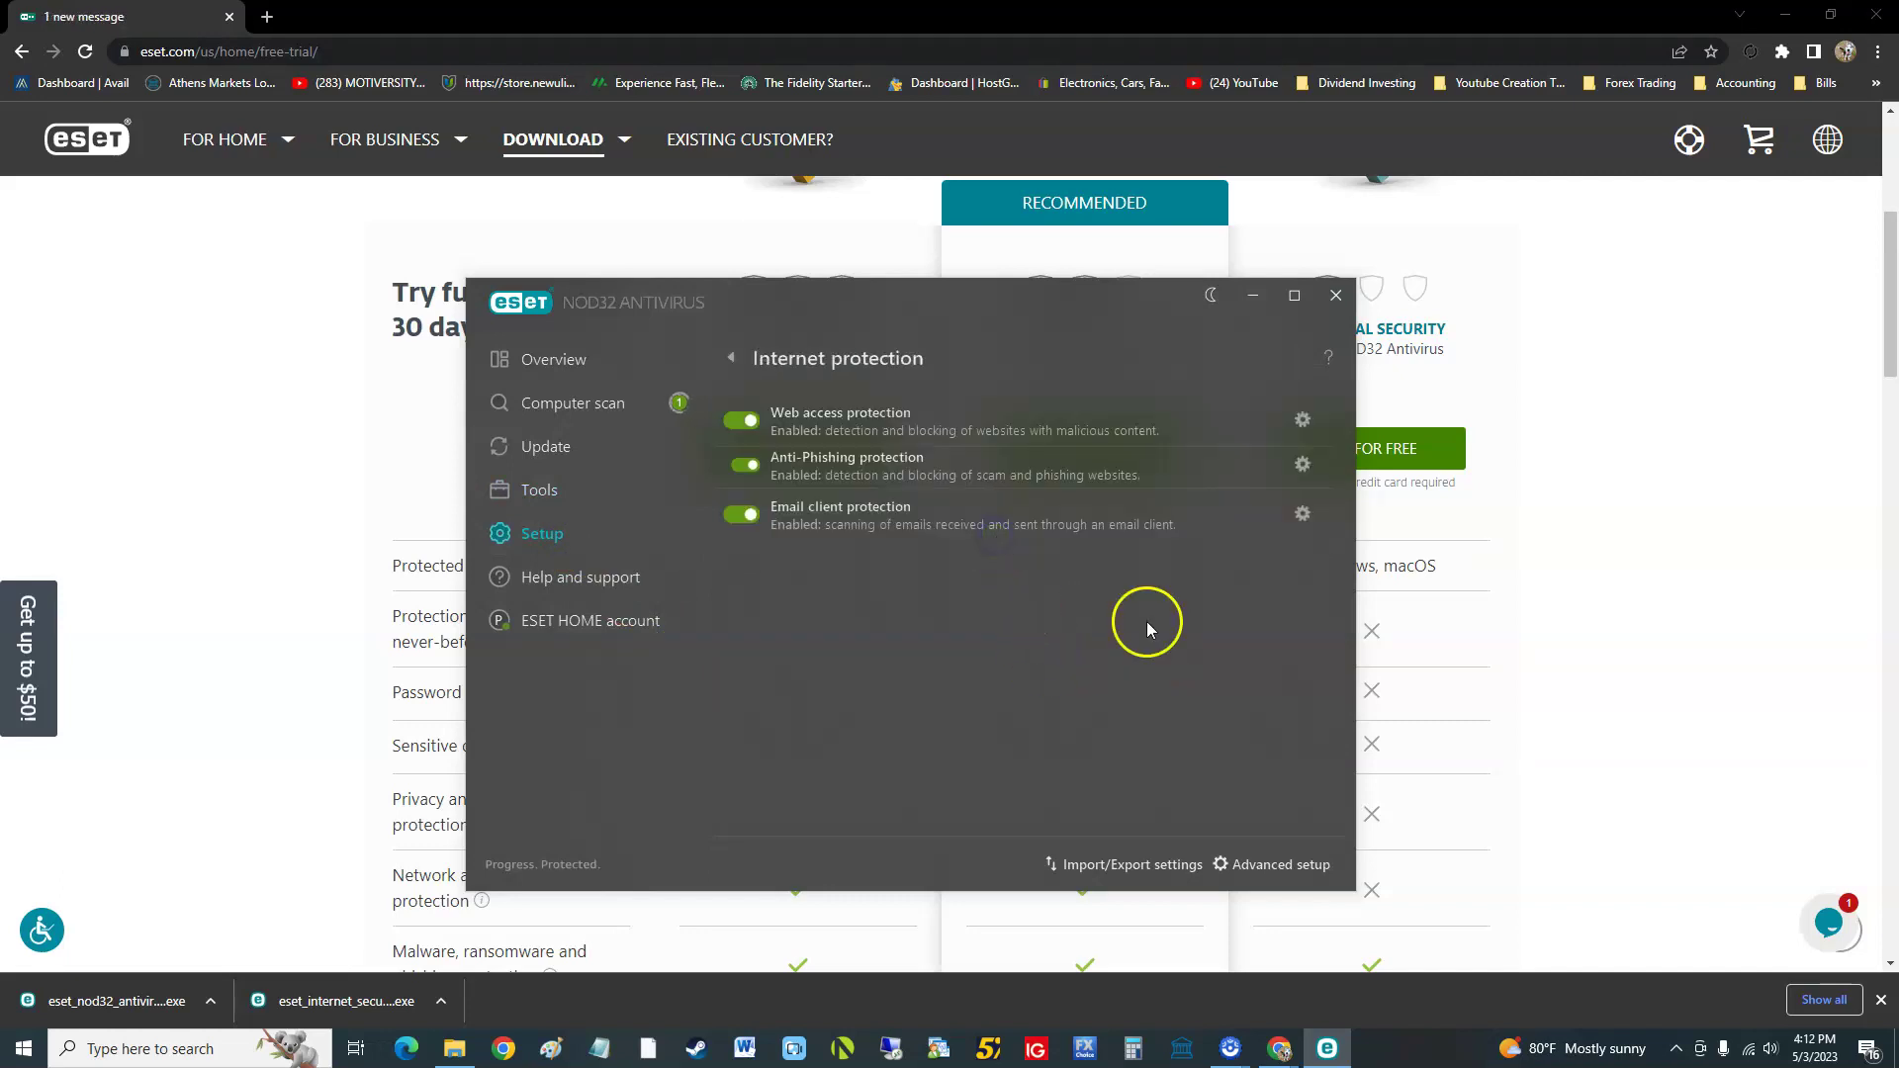
click(638, 539)
click(863, 435)
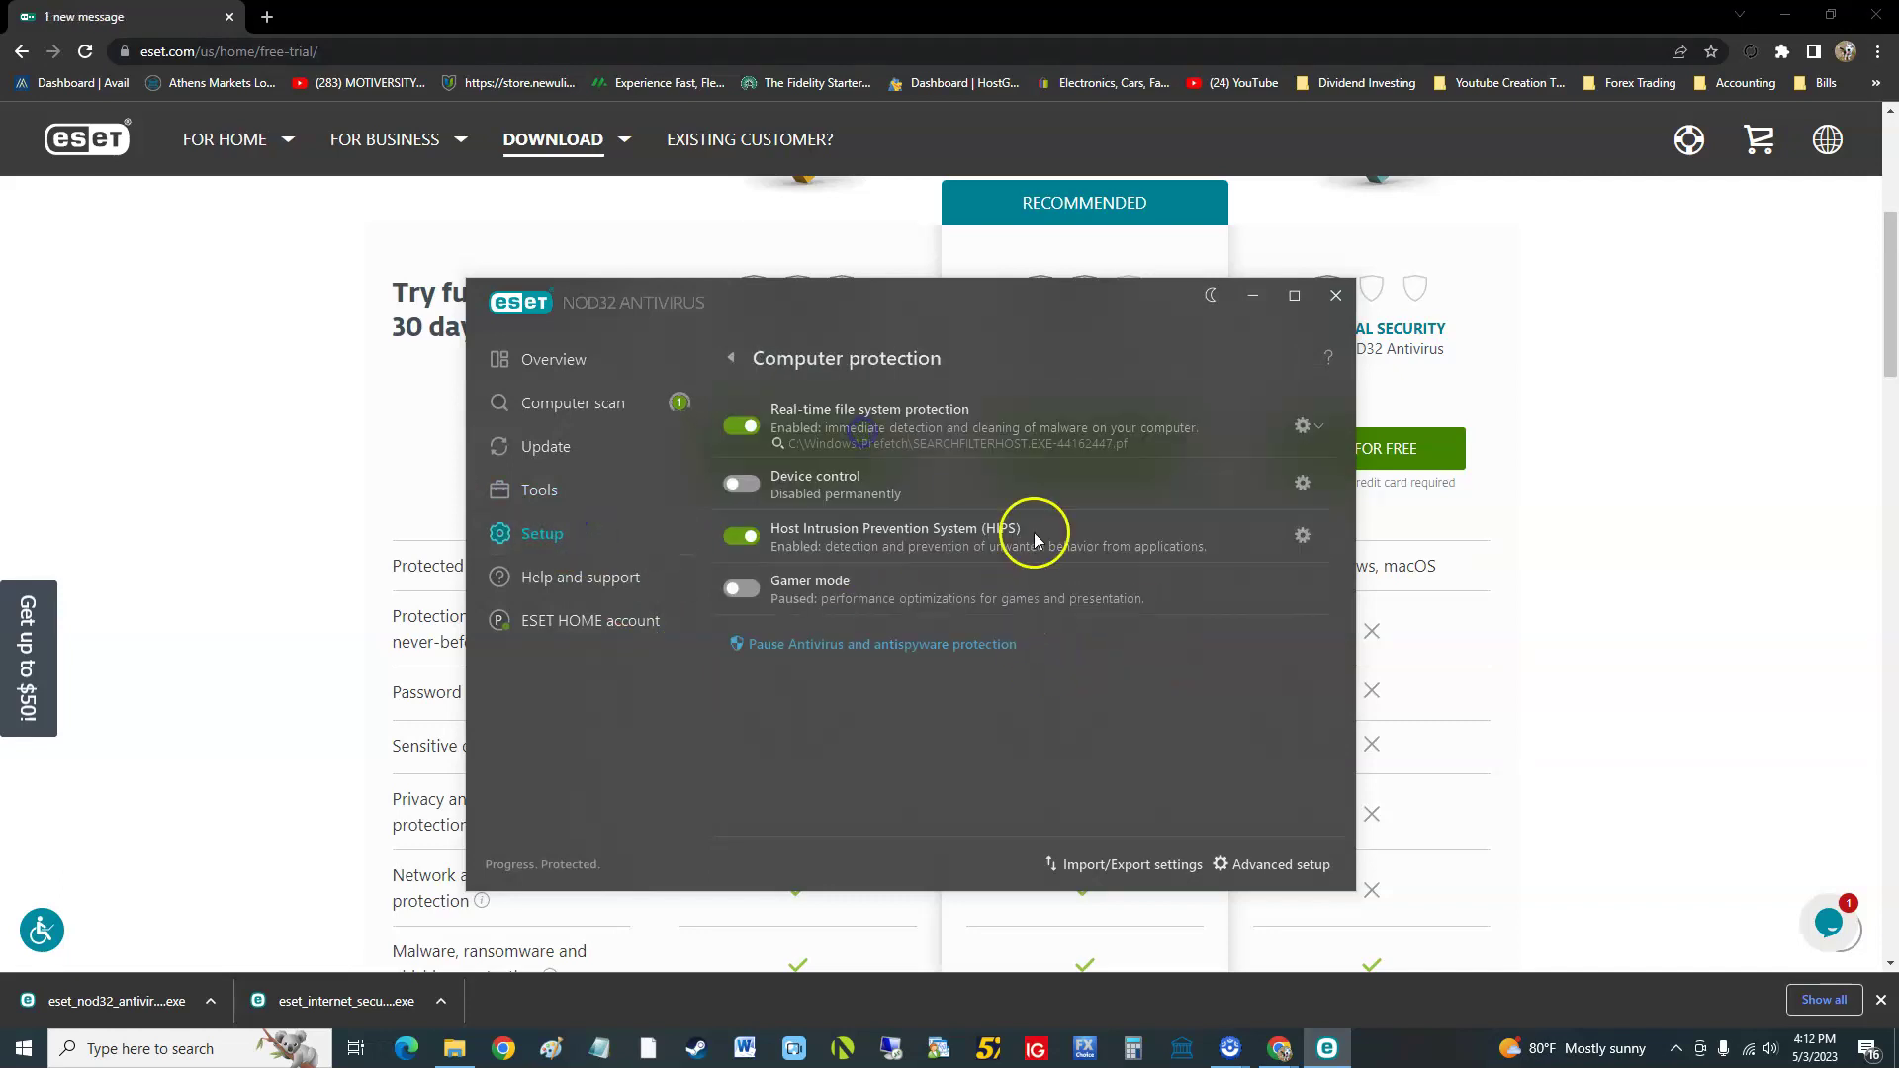
drag(848, 304, 875, 308)
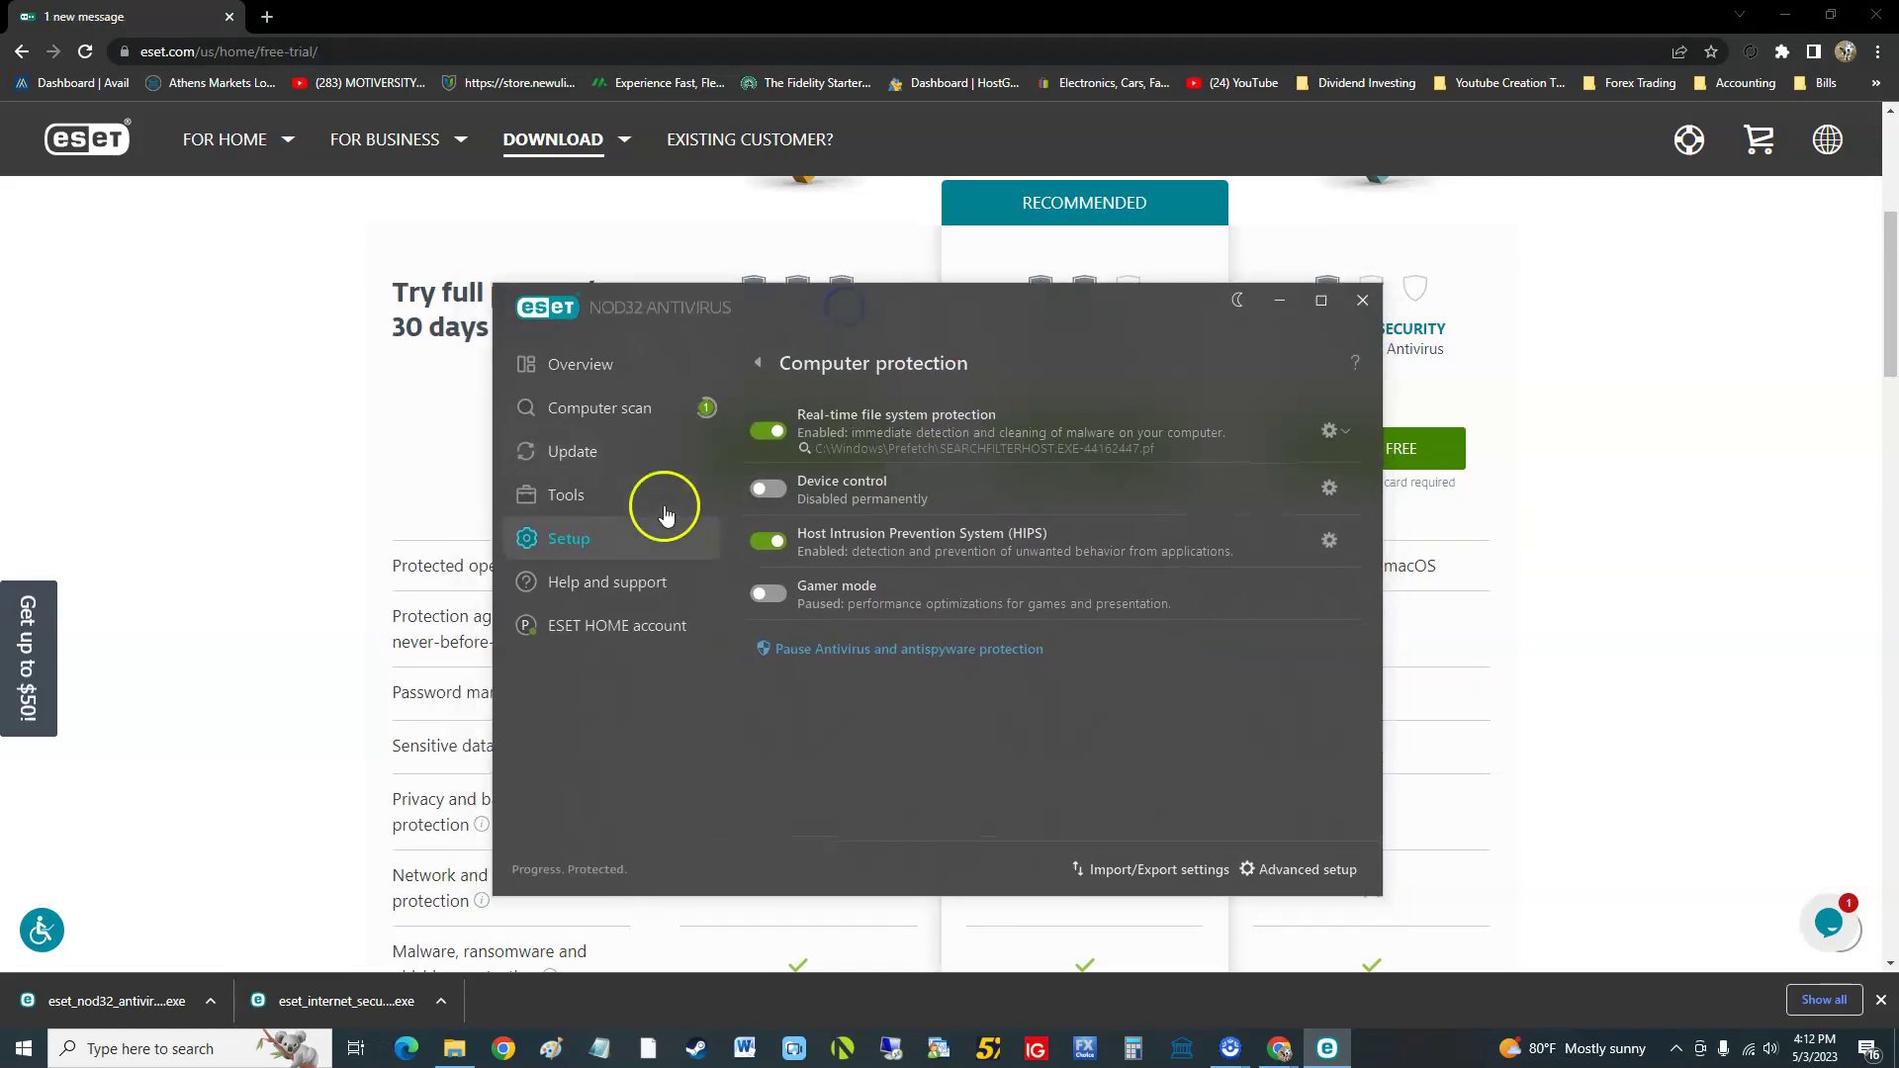
Step: Toggle Gamer mode on and back off, then return to Computer scan
click(772, 593)
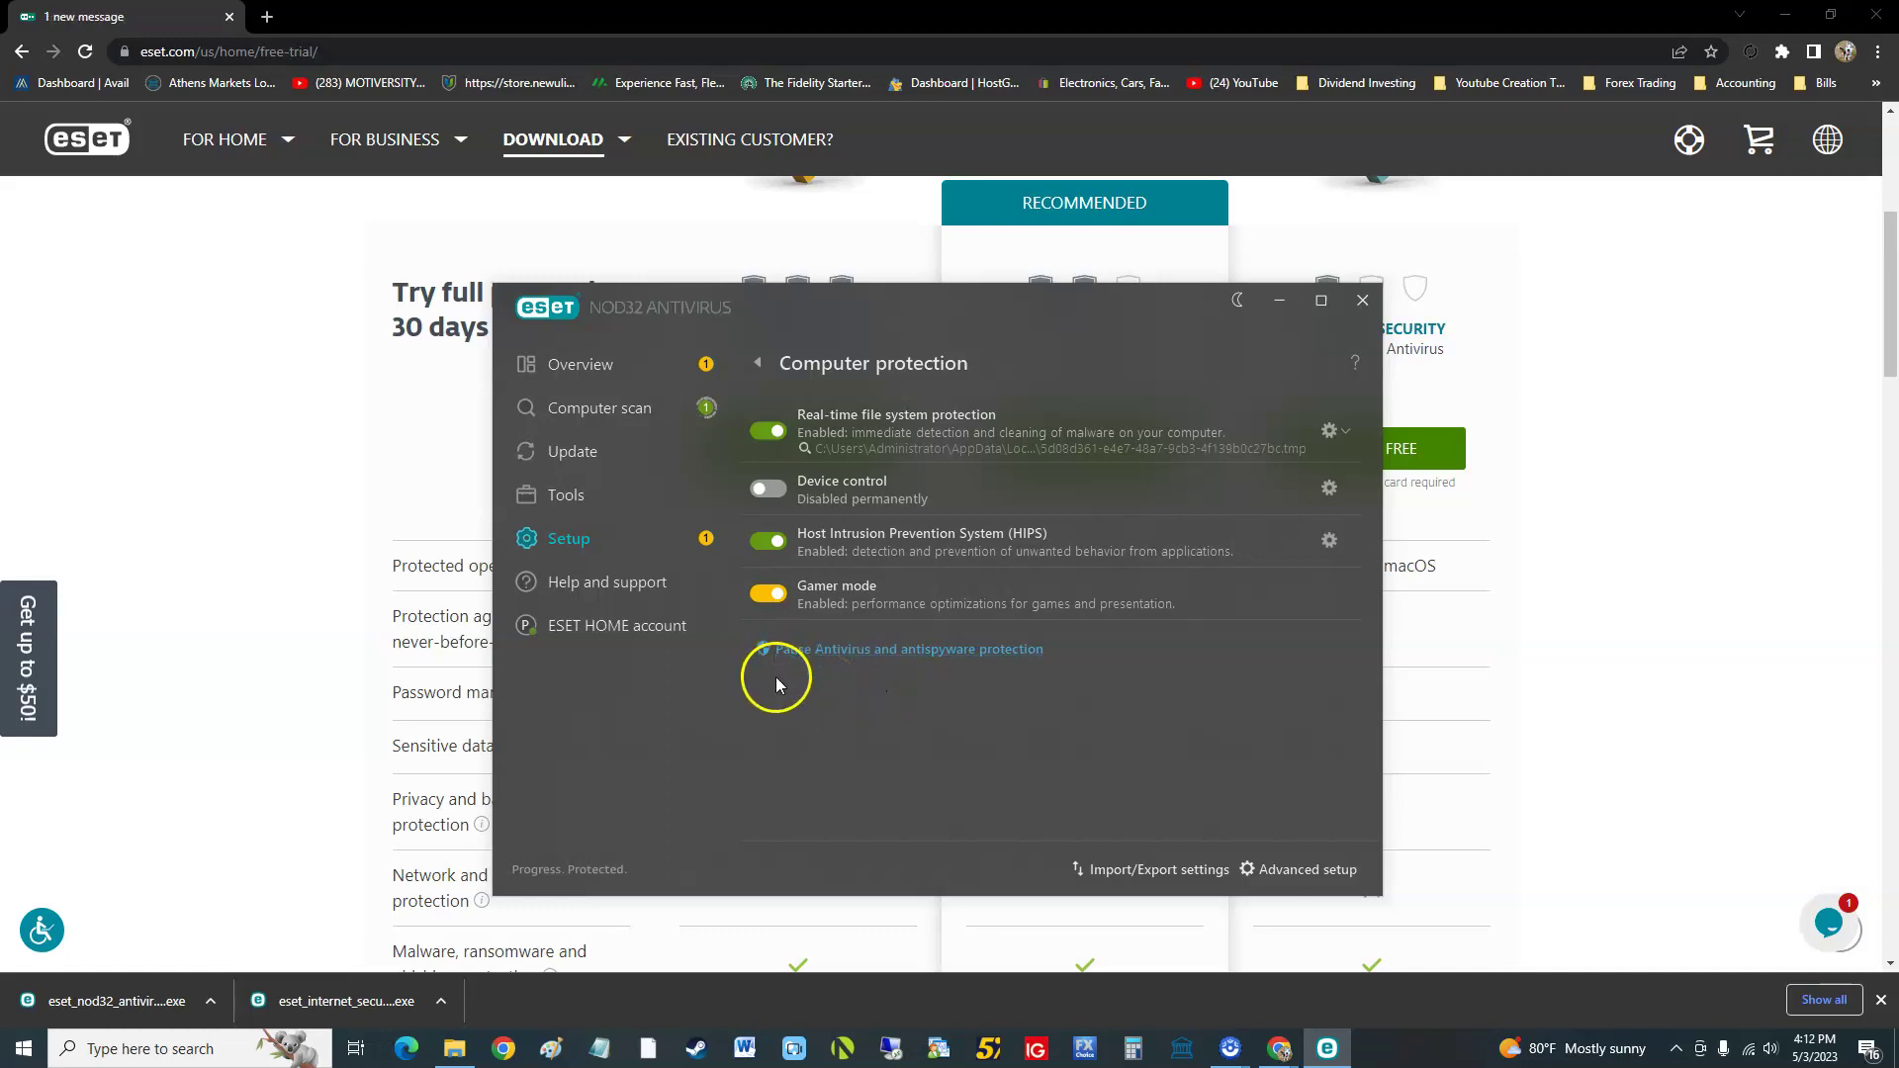
click(768, 595)
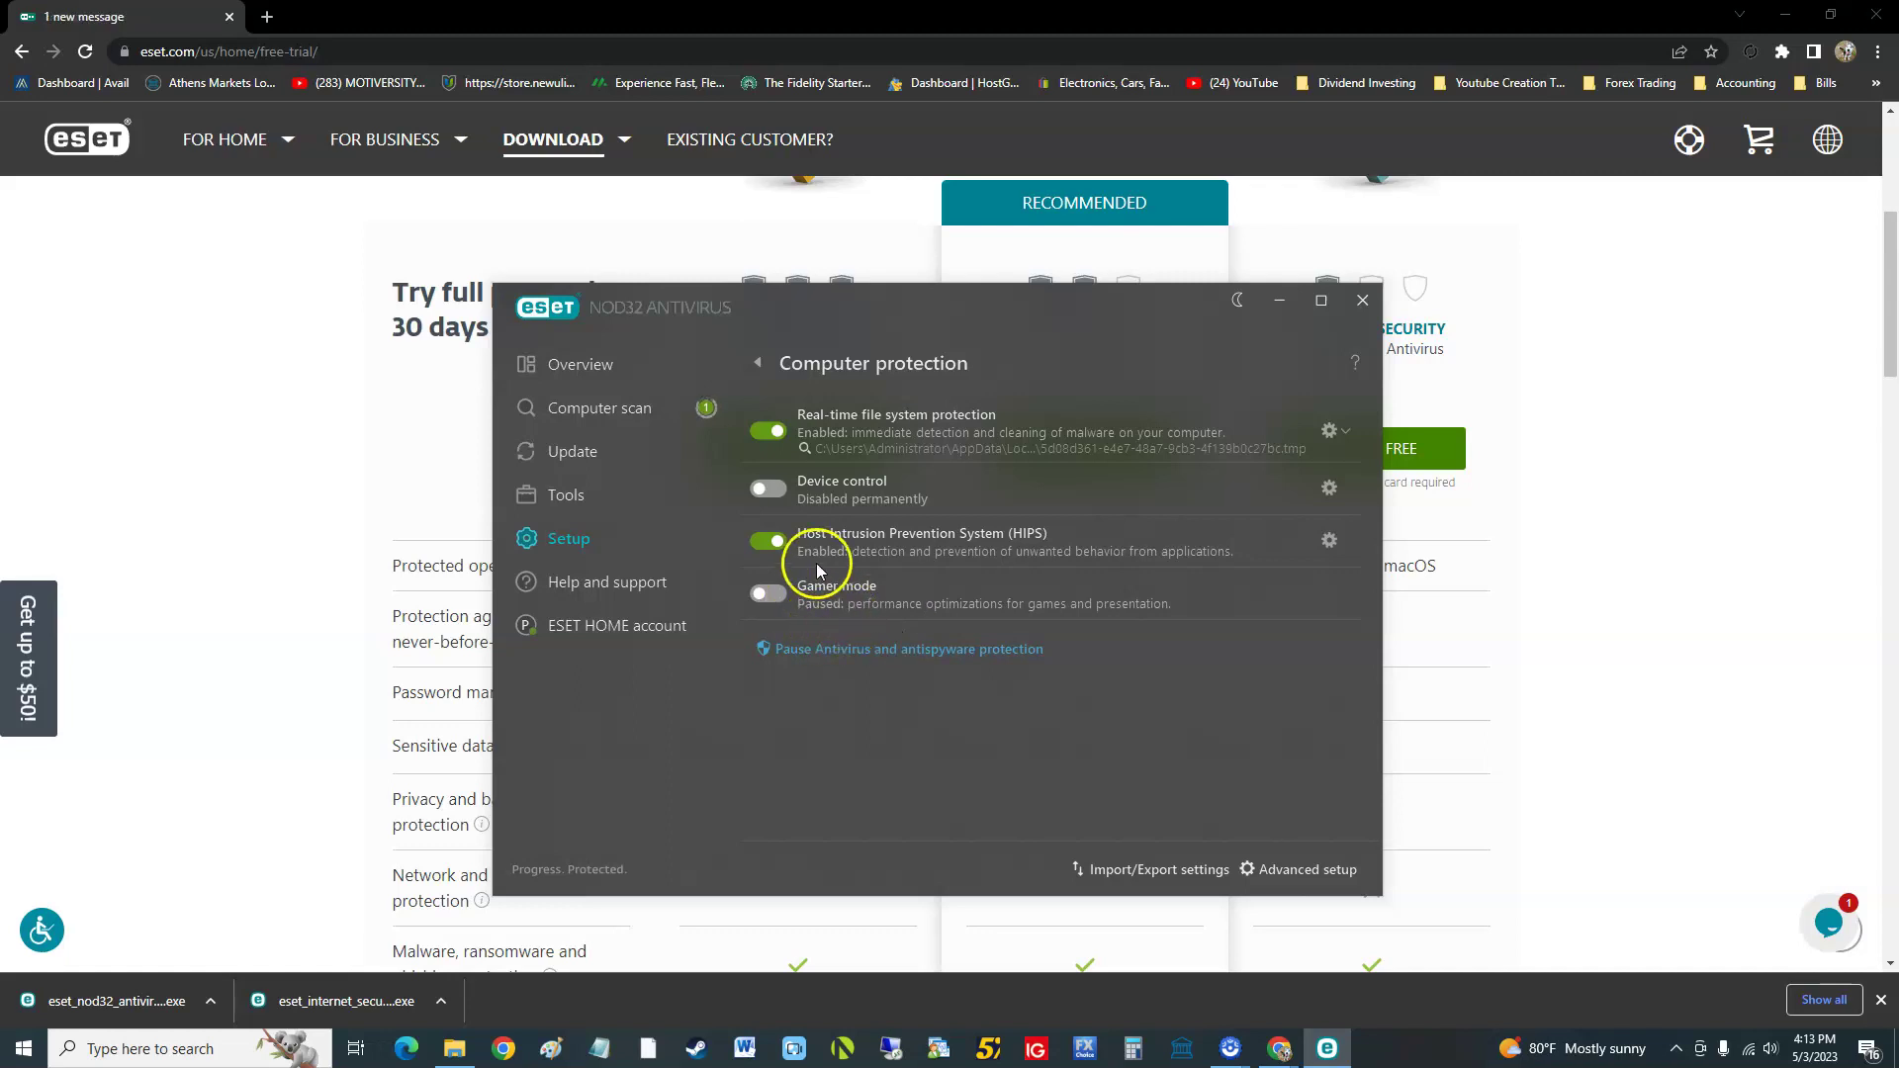
click(623, 416)
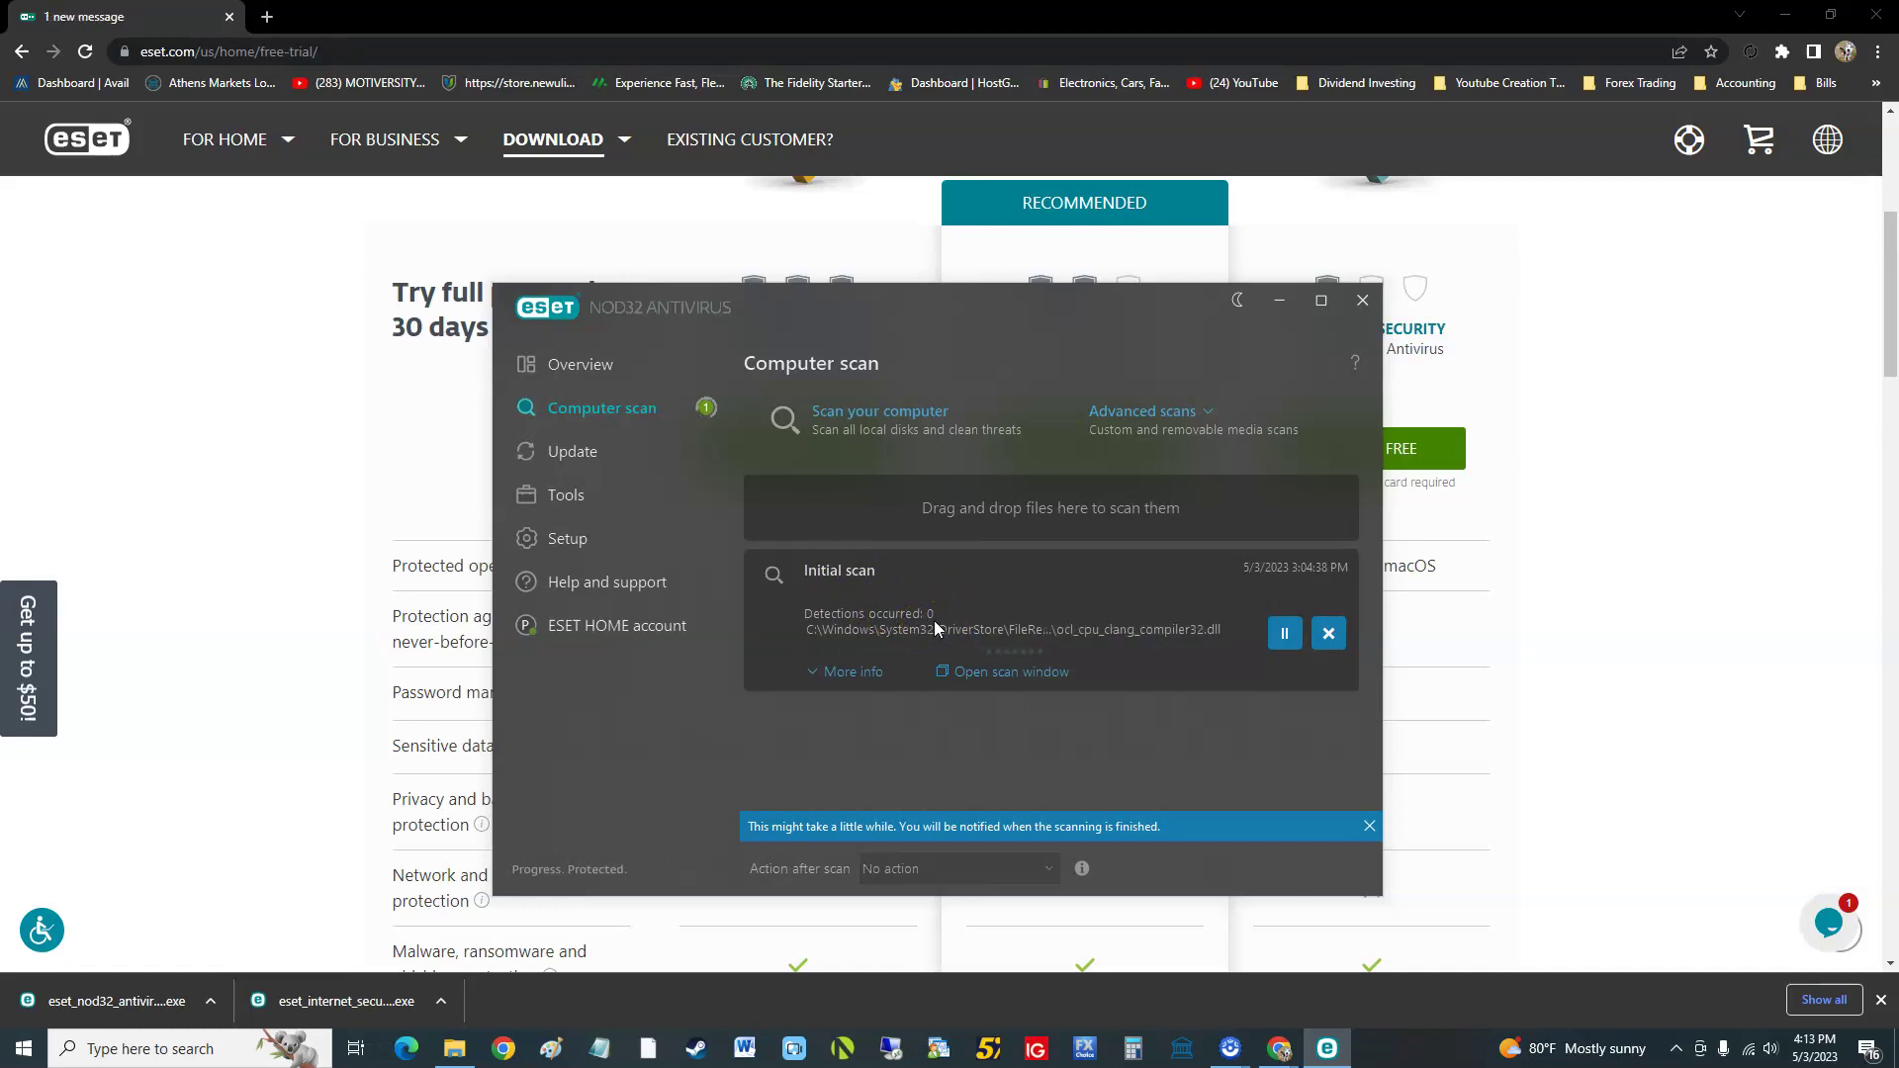
Step: Reach the estore trial-license page pricing NOD32 for 1 device at $39.99 until 5/2/2024
click(592, 366)
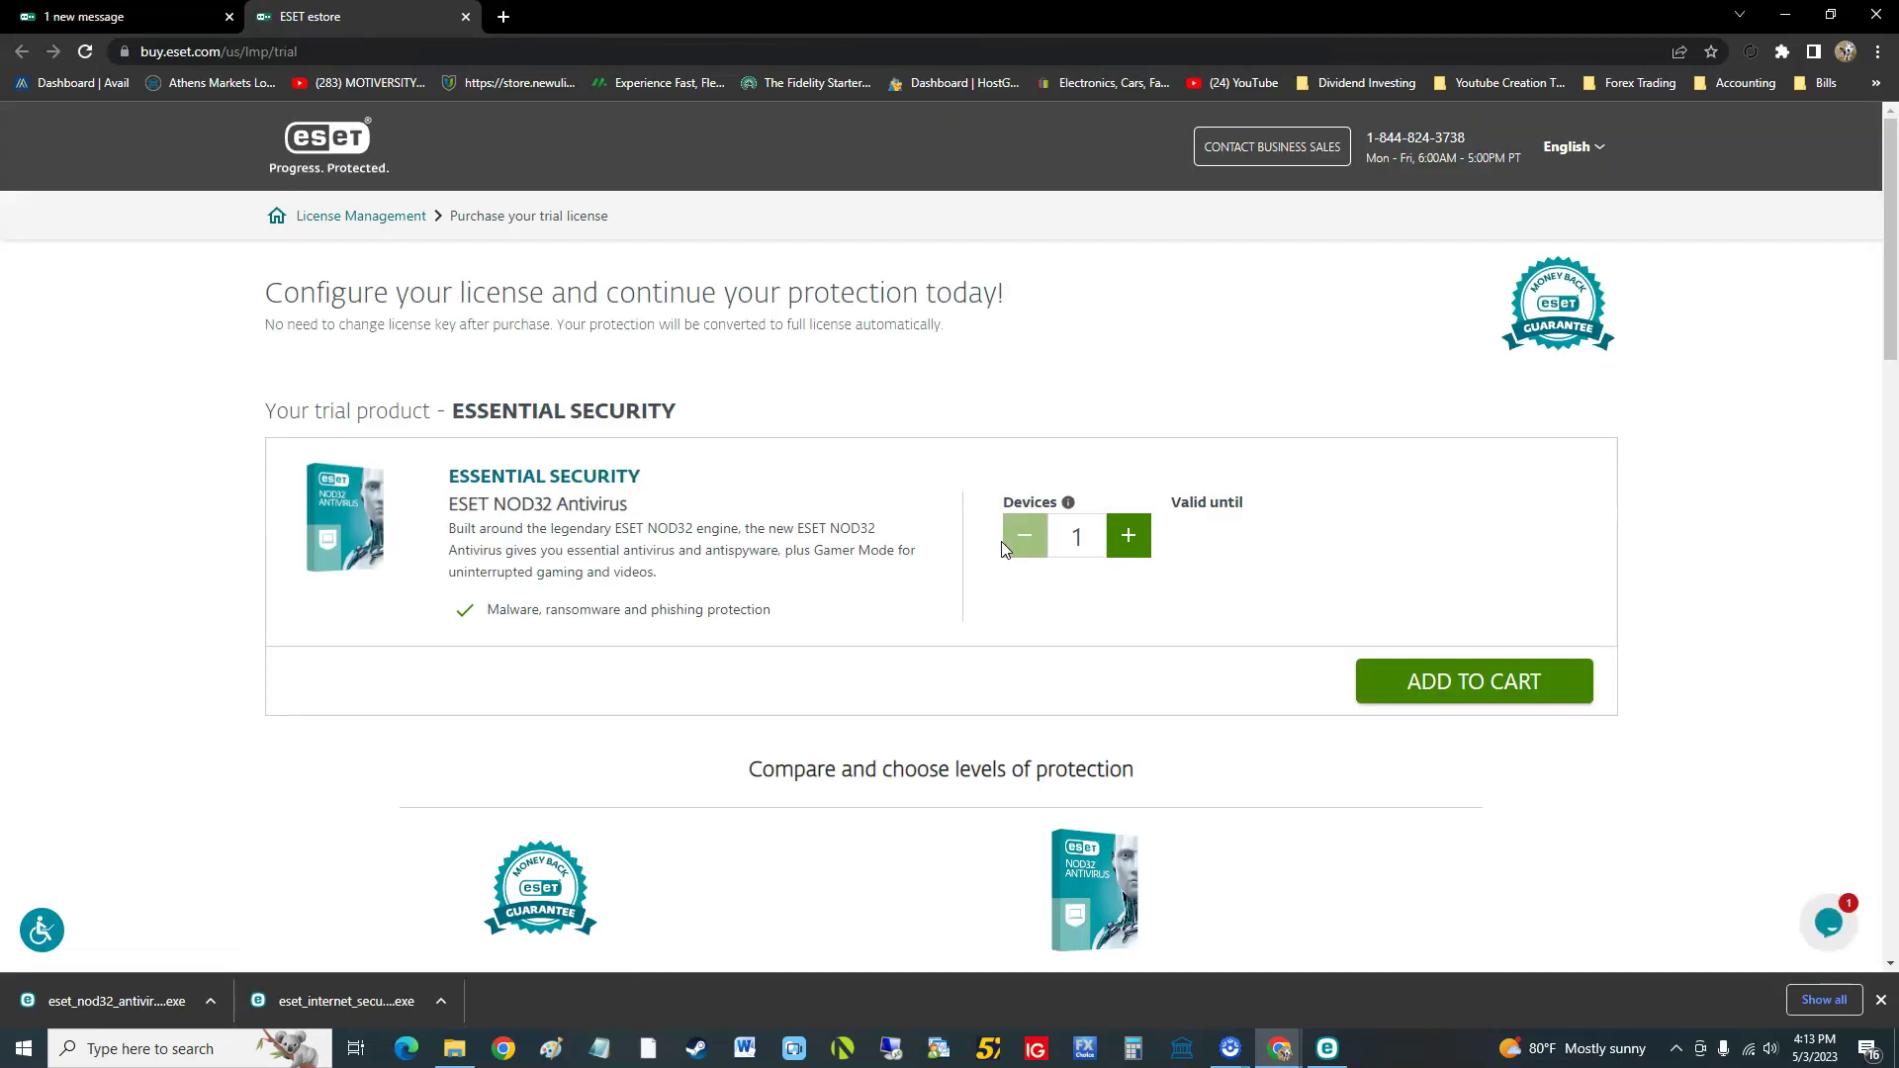
click(952, 613)
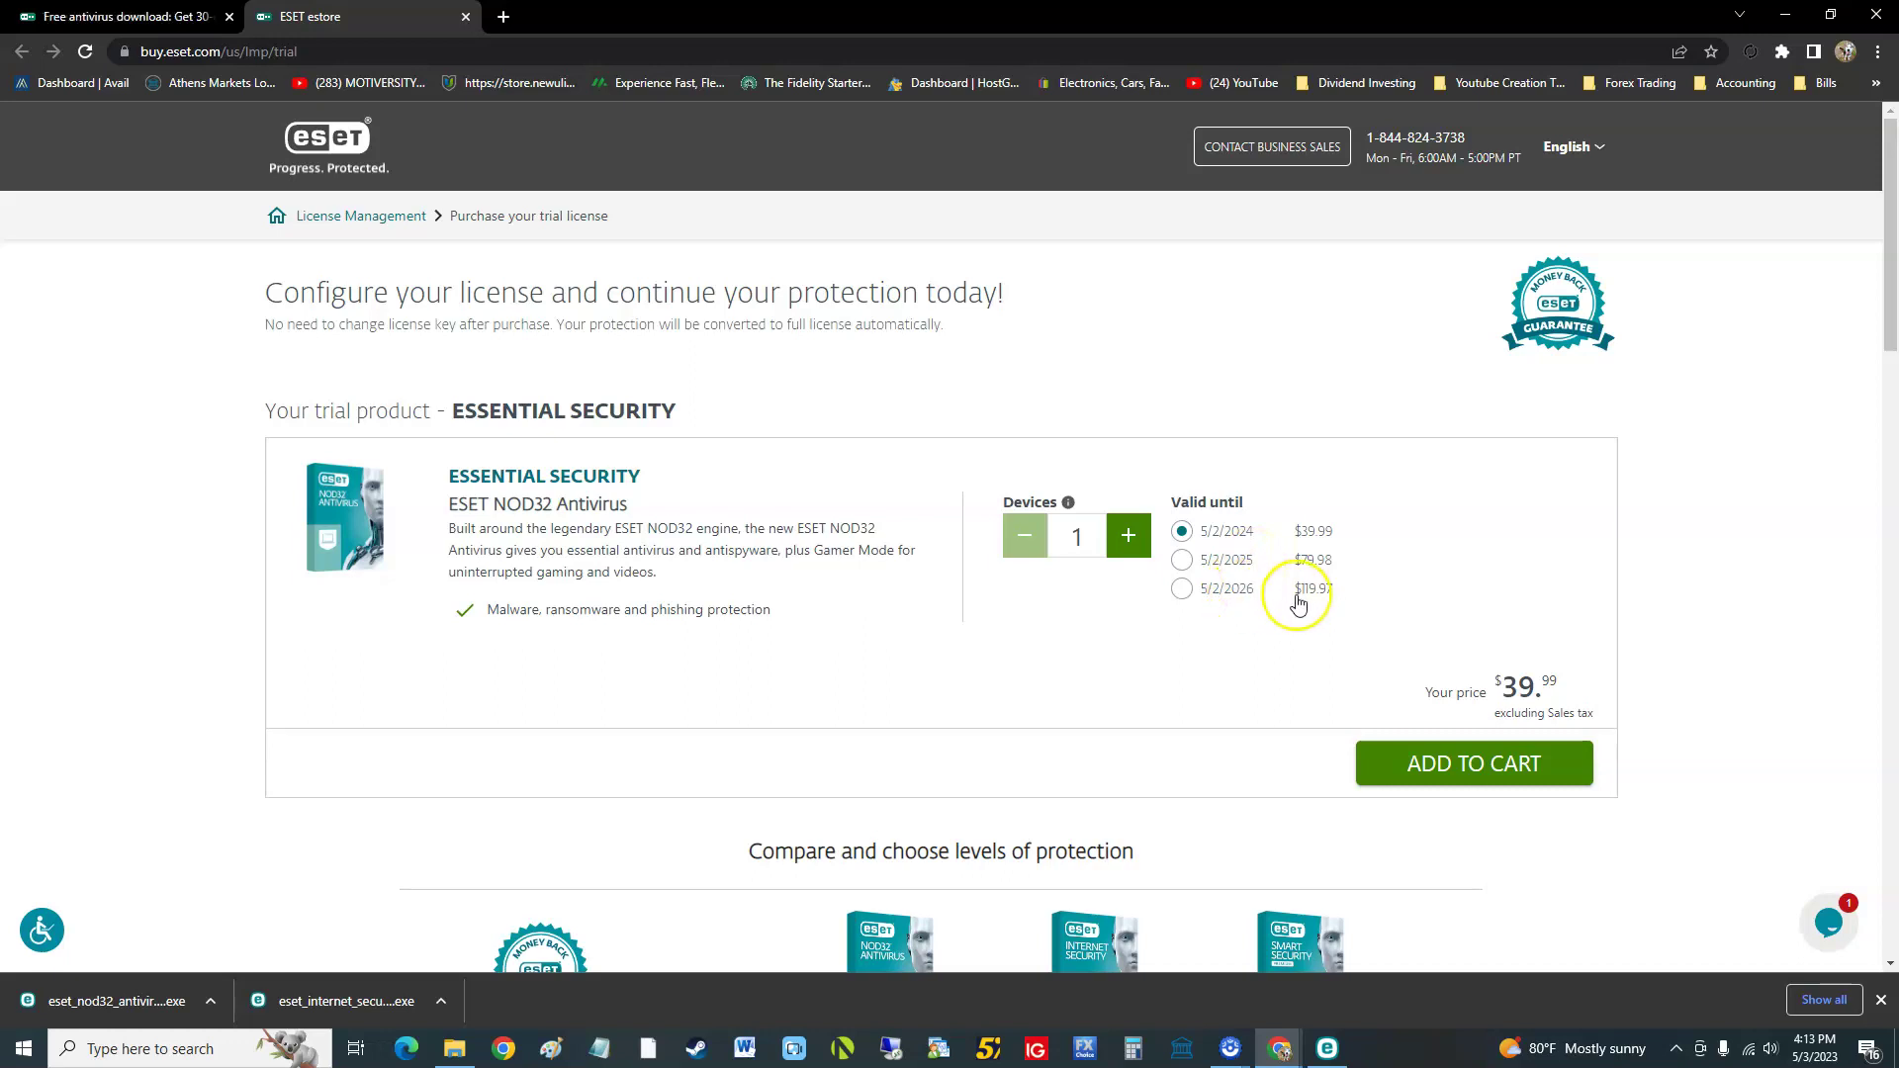
click(1327, 1048)
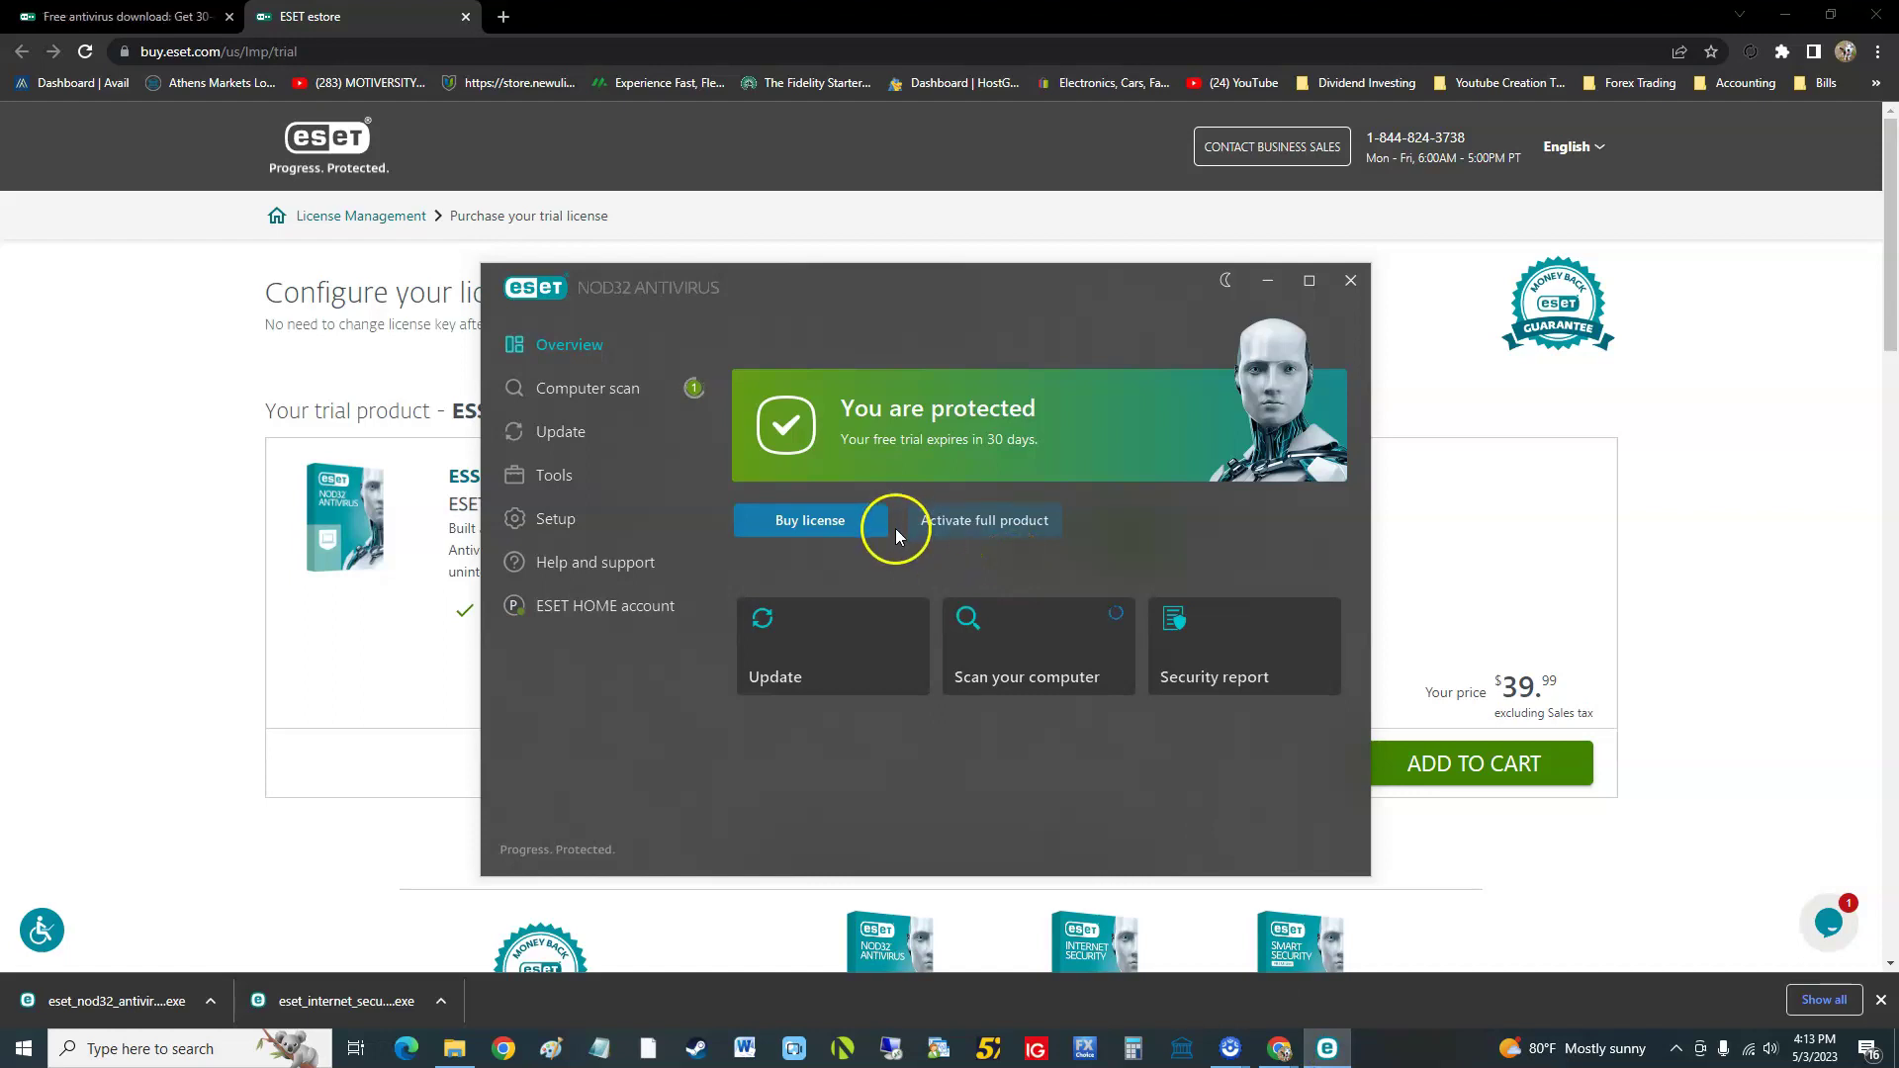
click(585, 388)
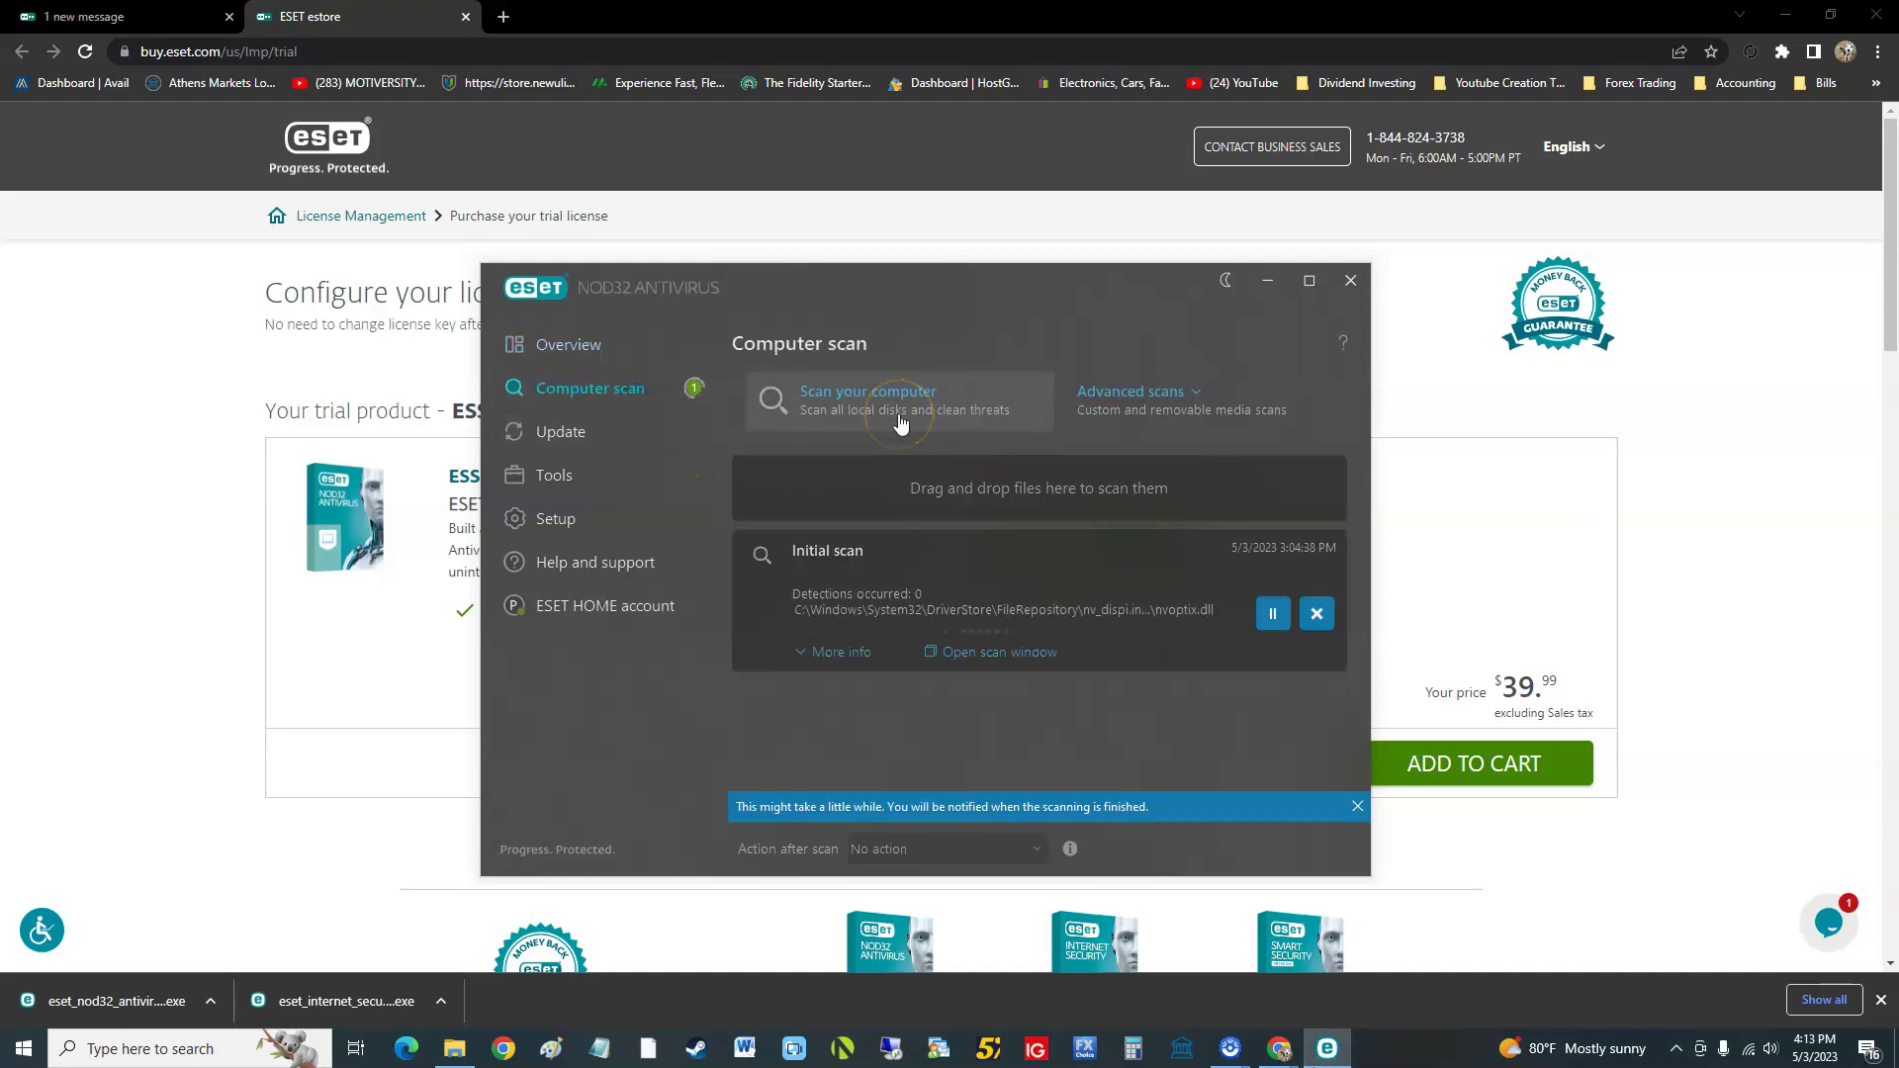
click(594, 512)
click(678, 463)
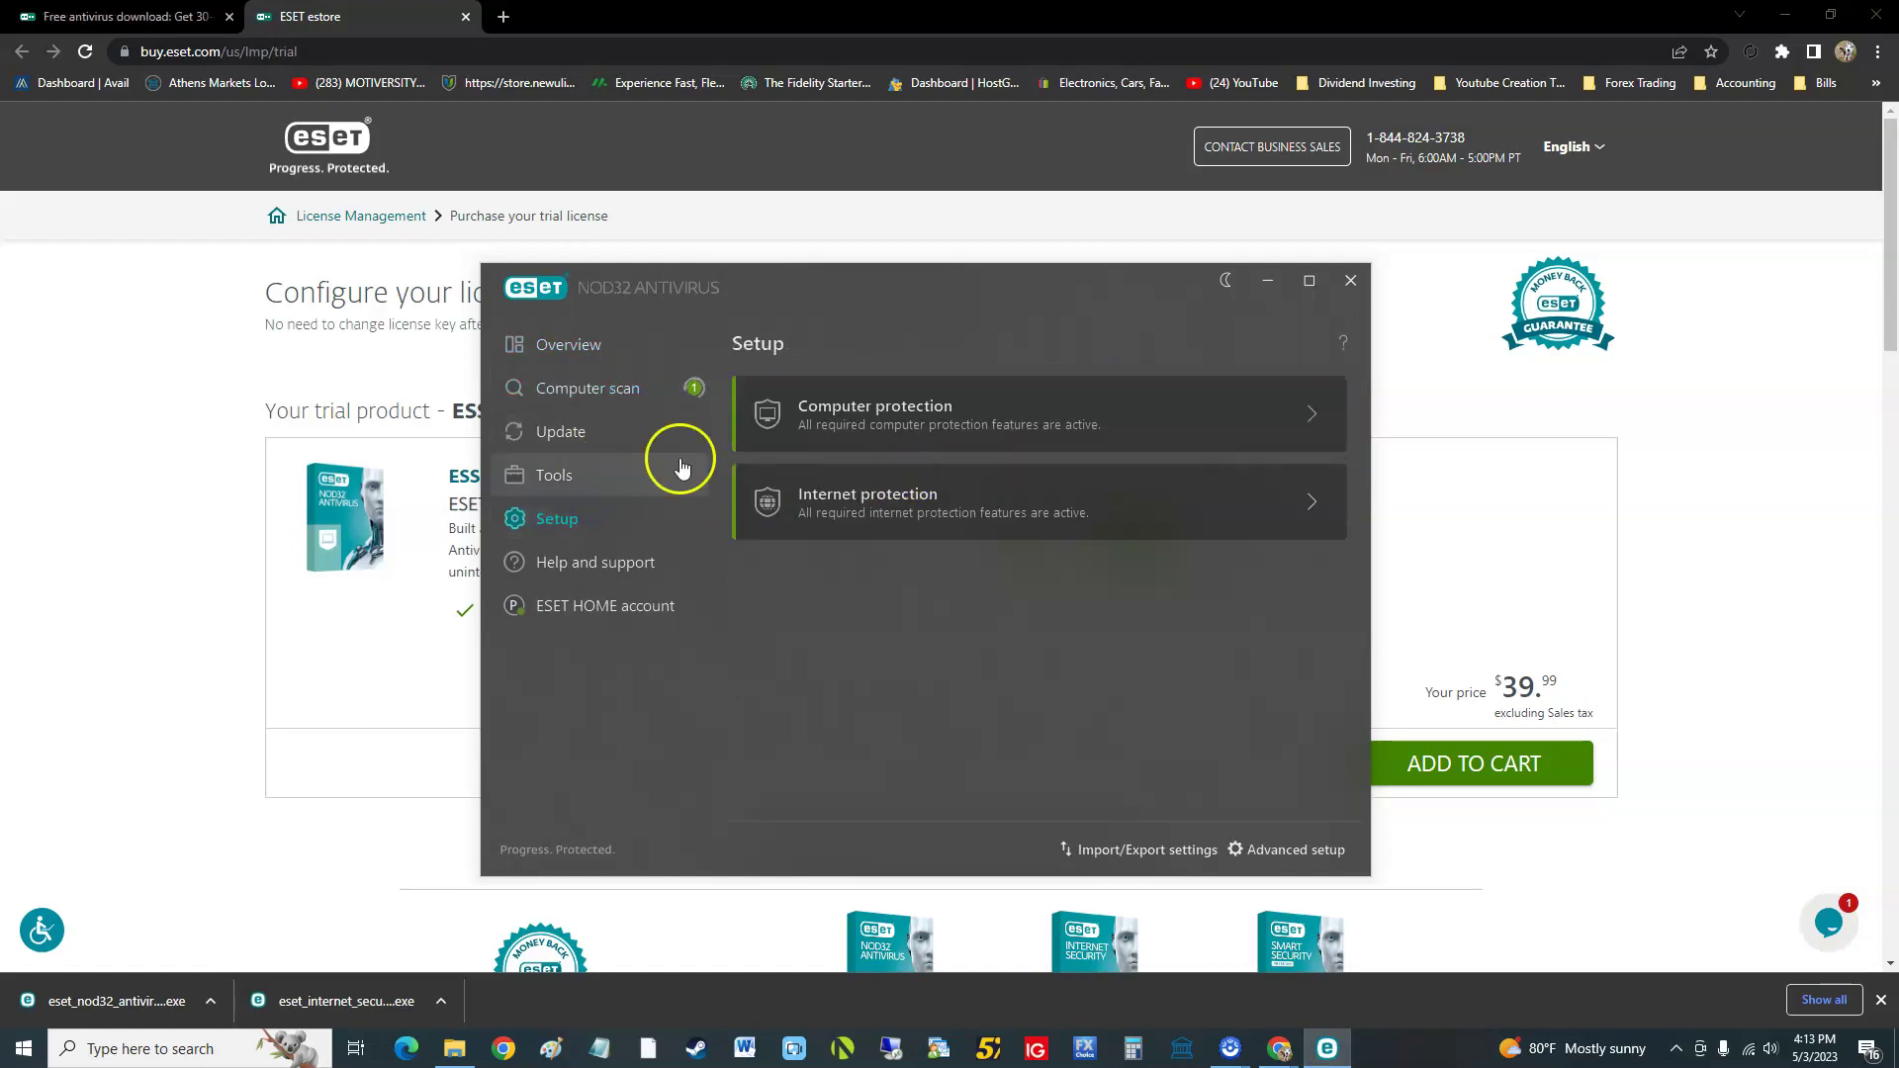
click(901, 638)
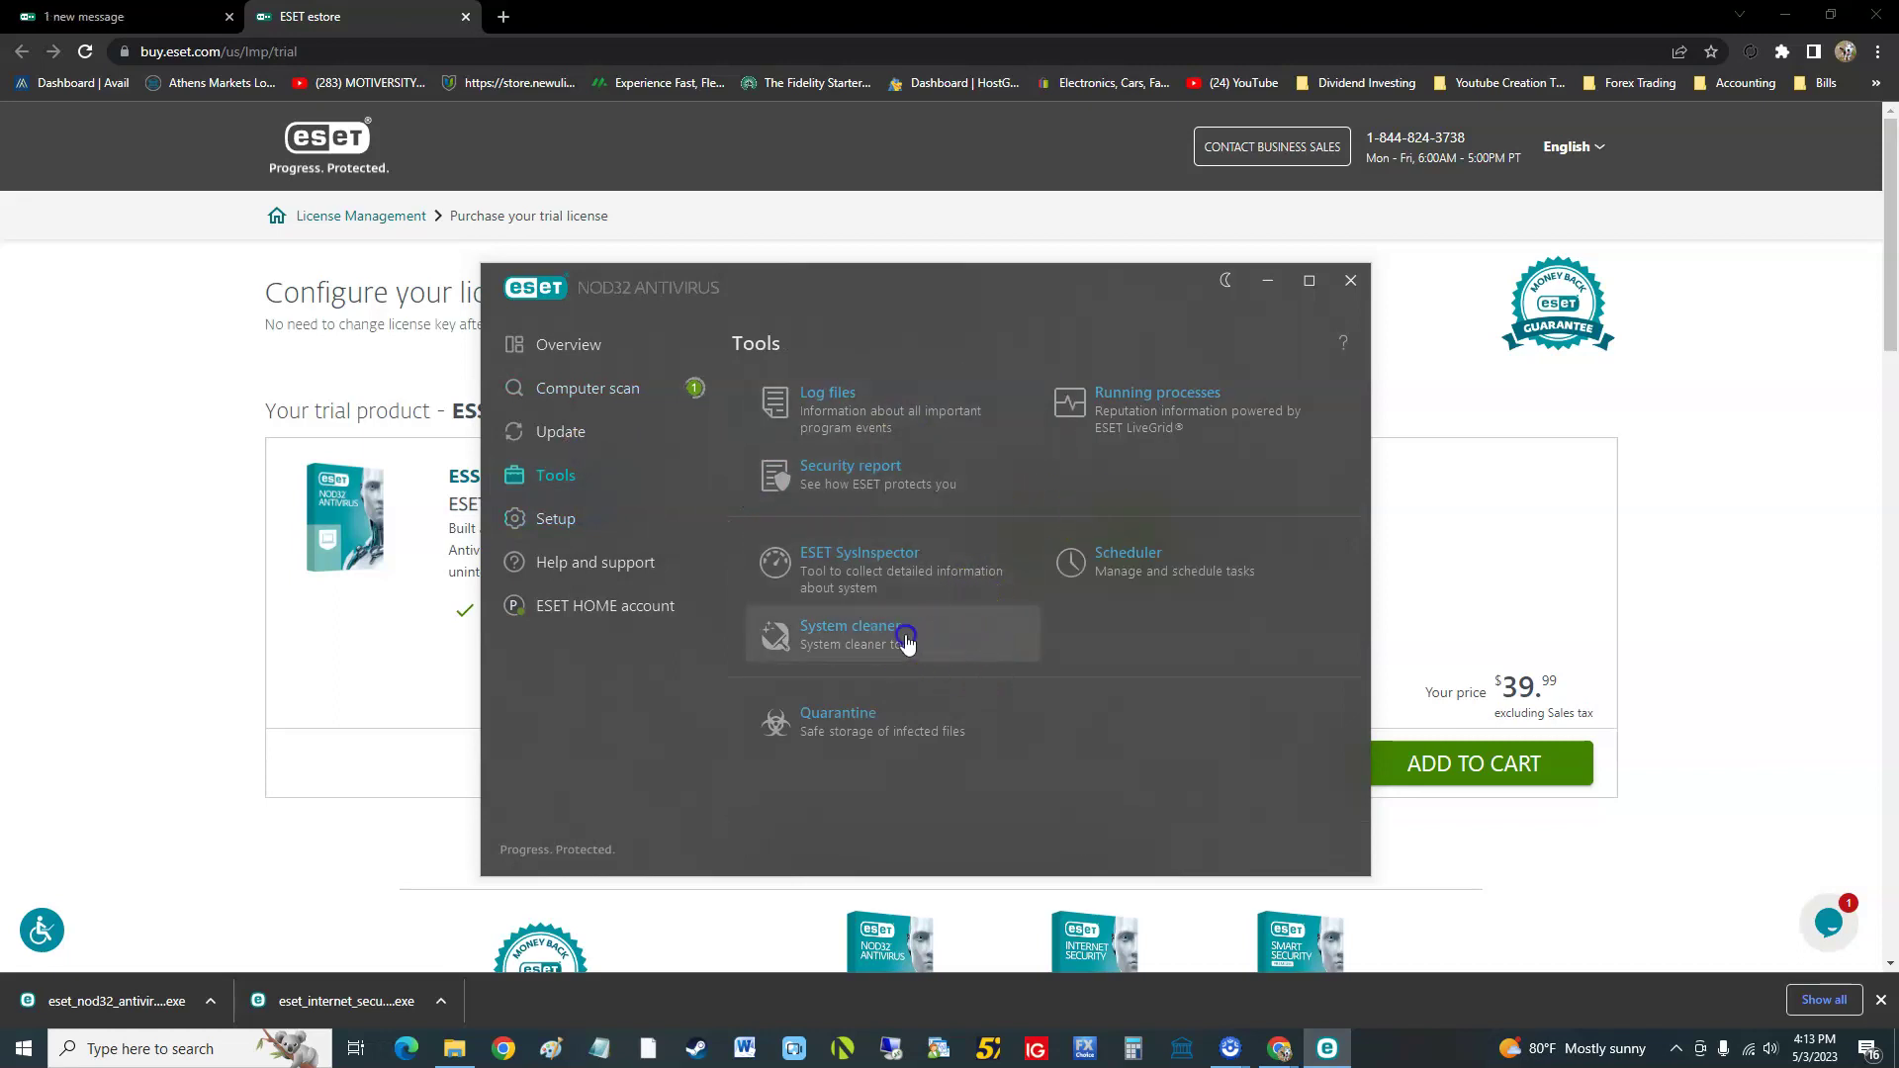
click(615, 484)
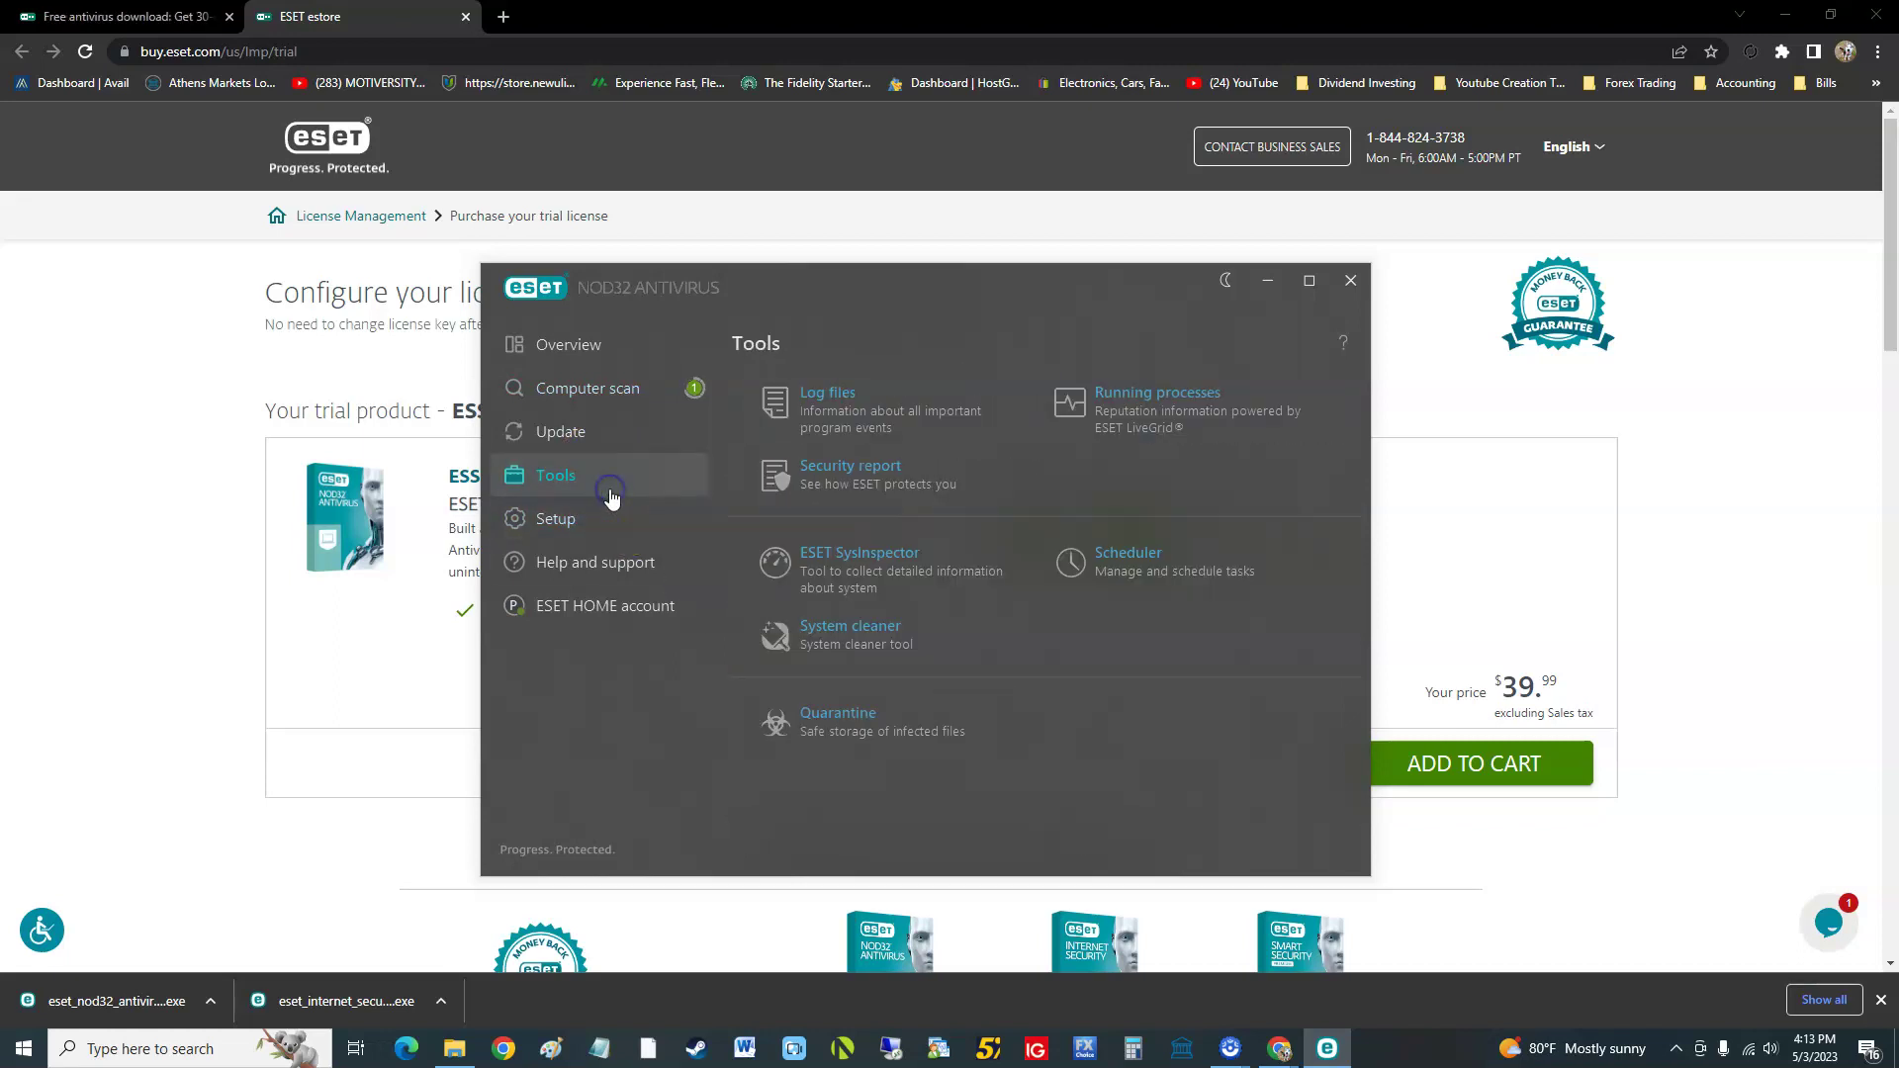
click(593, 347)
drag(882, 310, 820, 289)
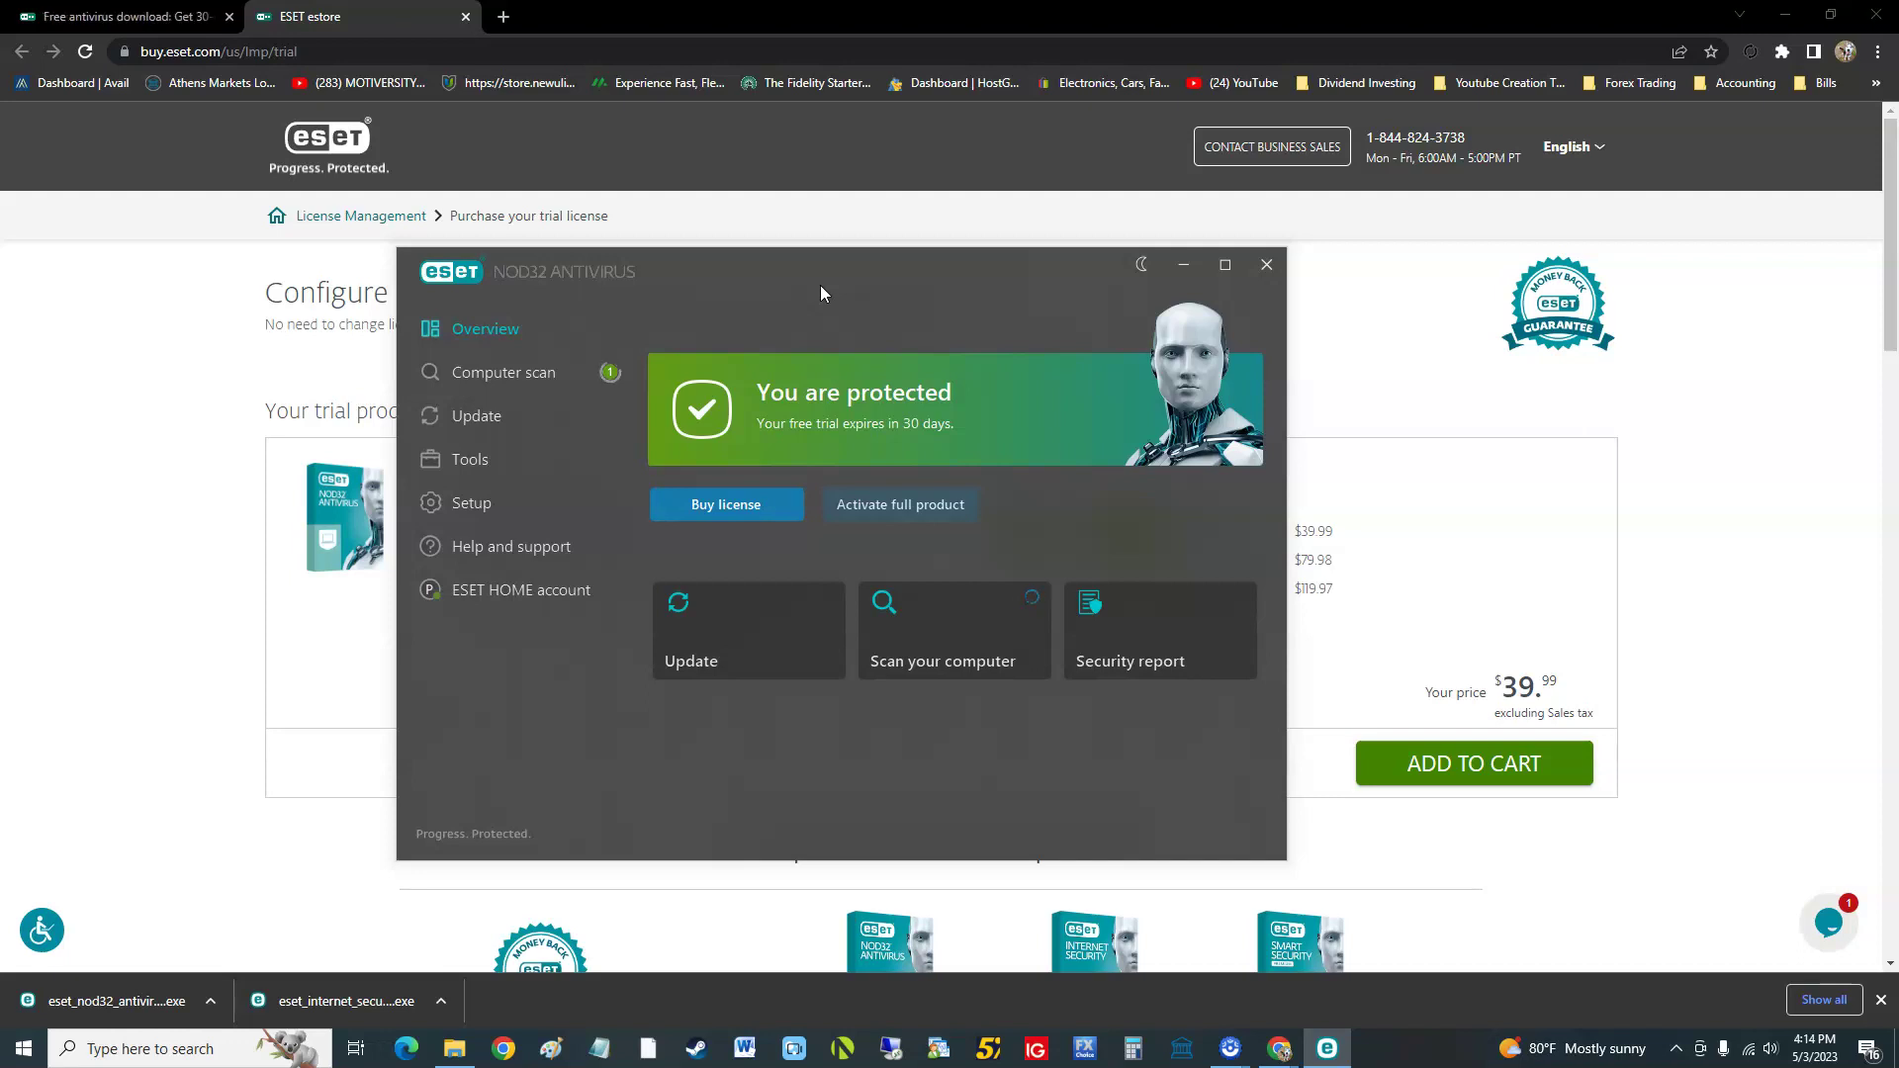
Step: Reposition the NOD32 window and reopen Computer scan to check the running initial scan
drag(825, 289, 863, 280)
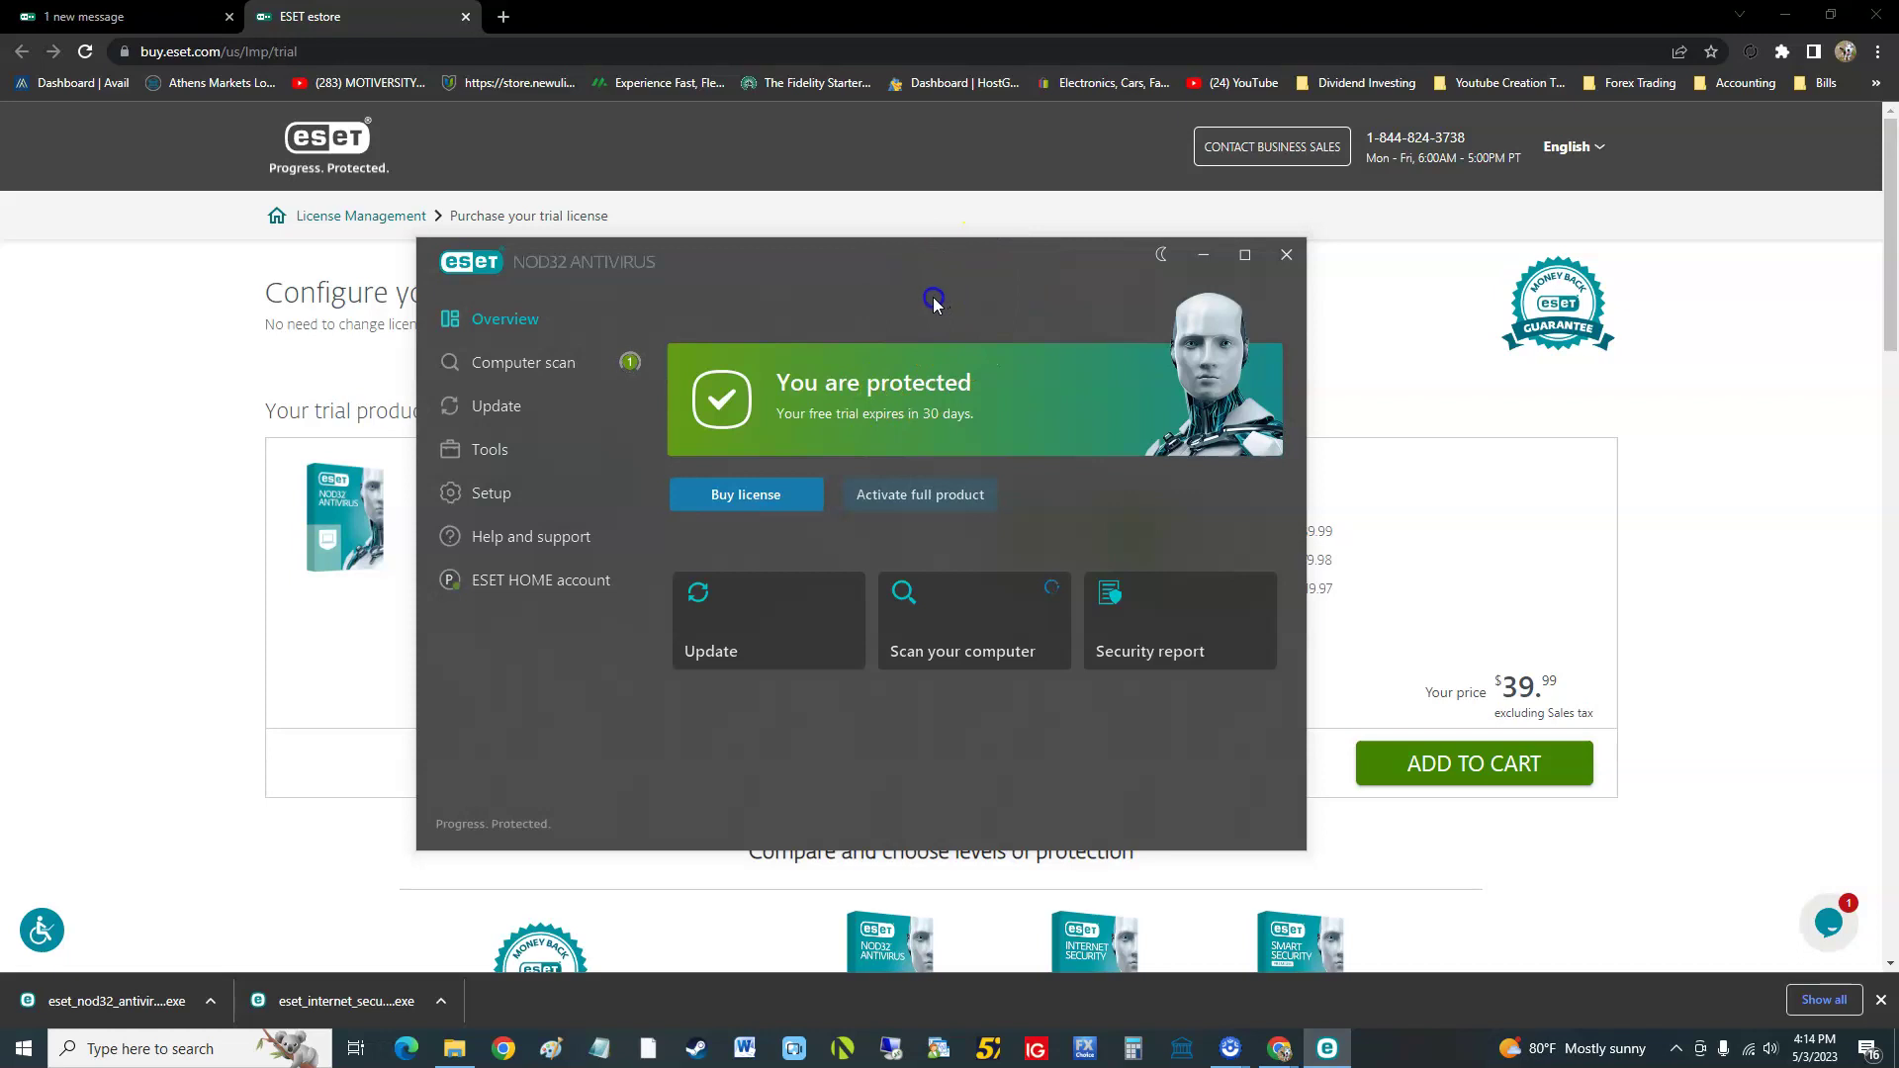
drag(936, 295, 924, 293)
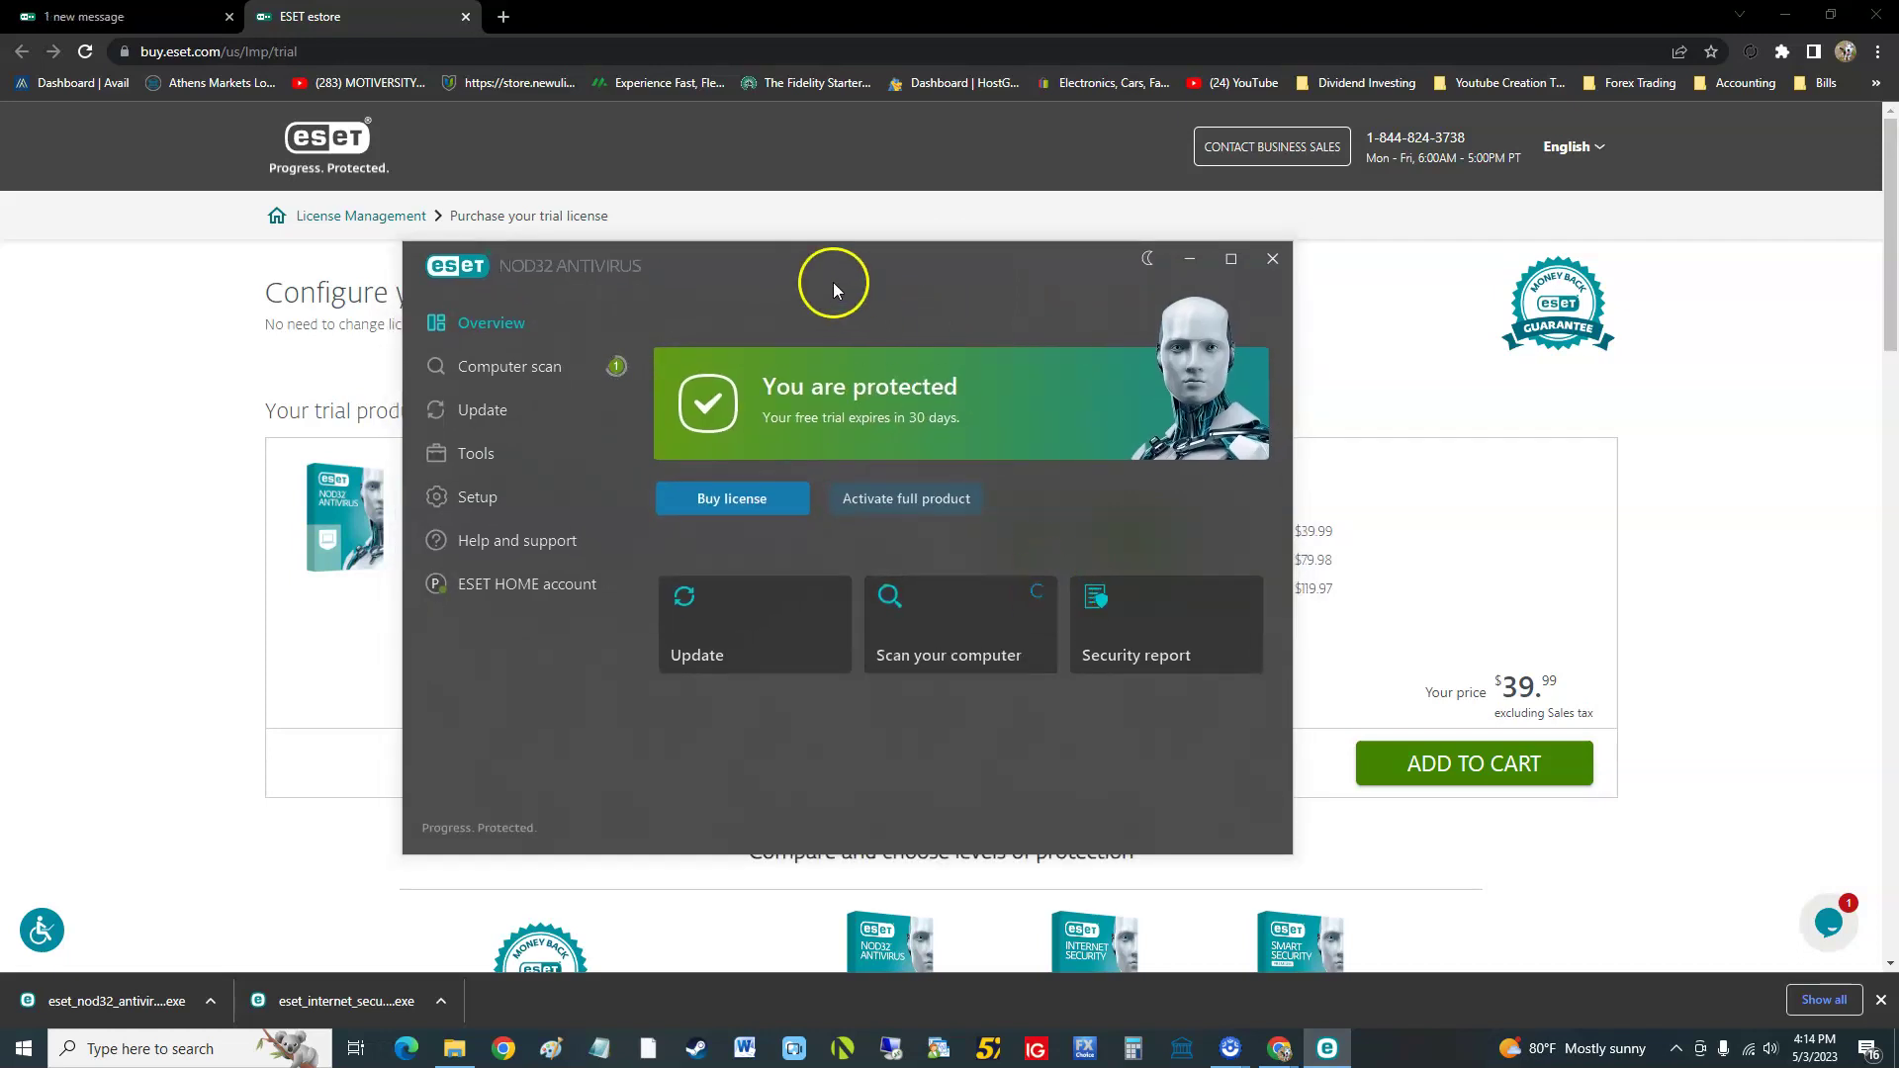
drag(1000, 272, 865, 297)
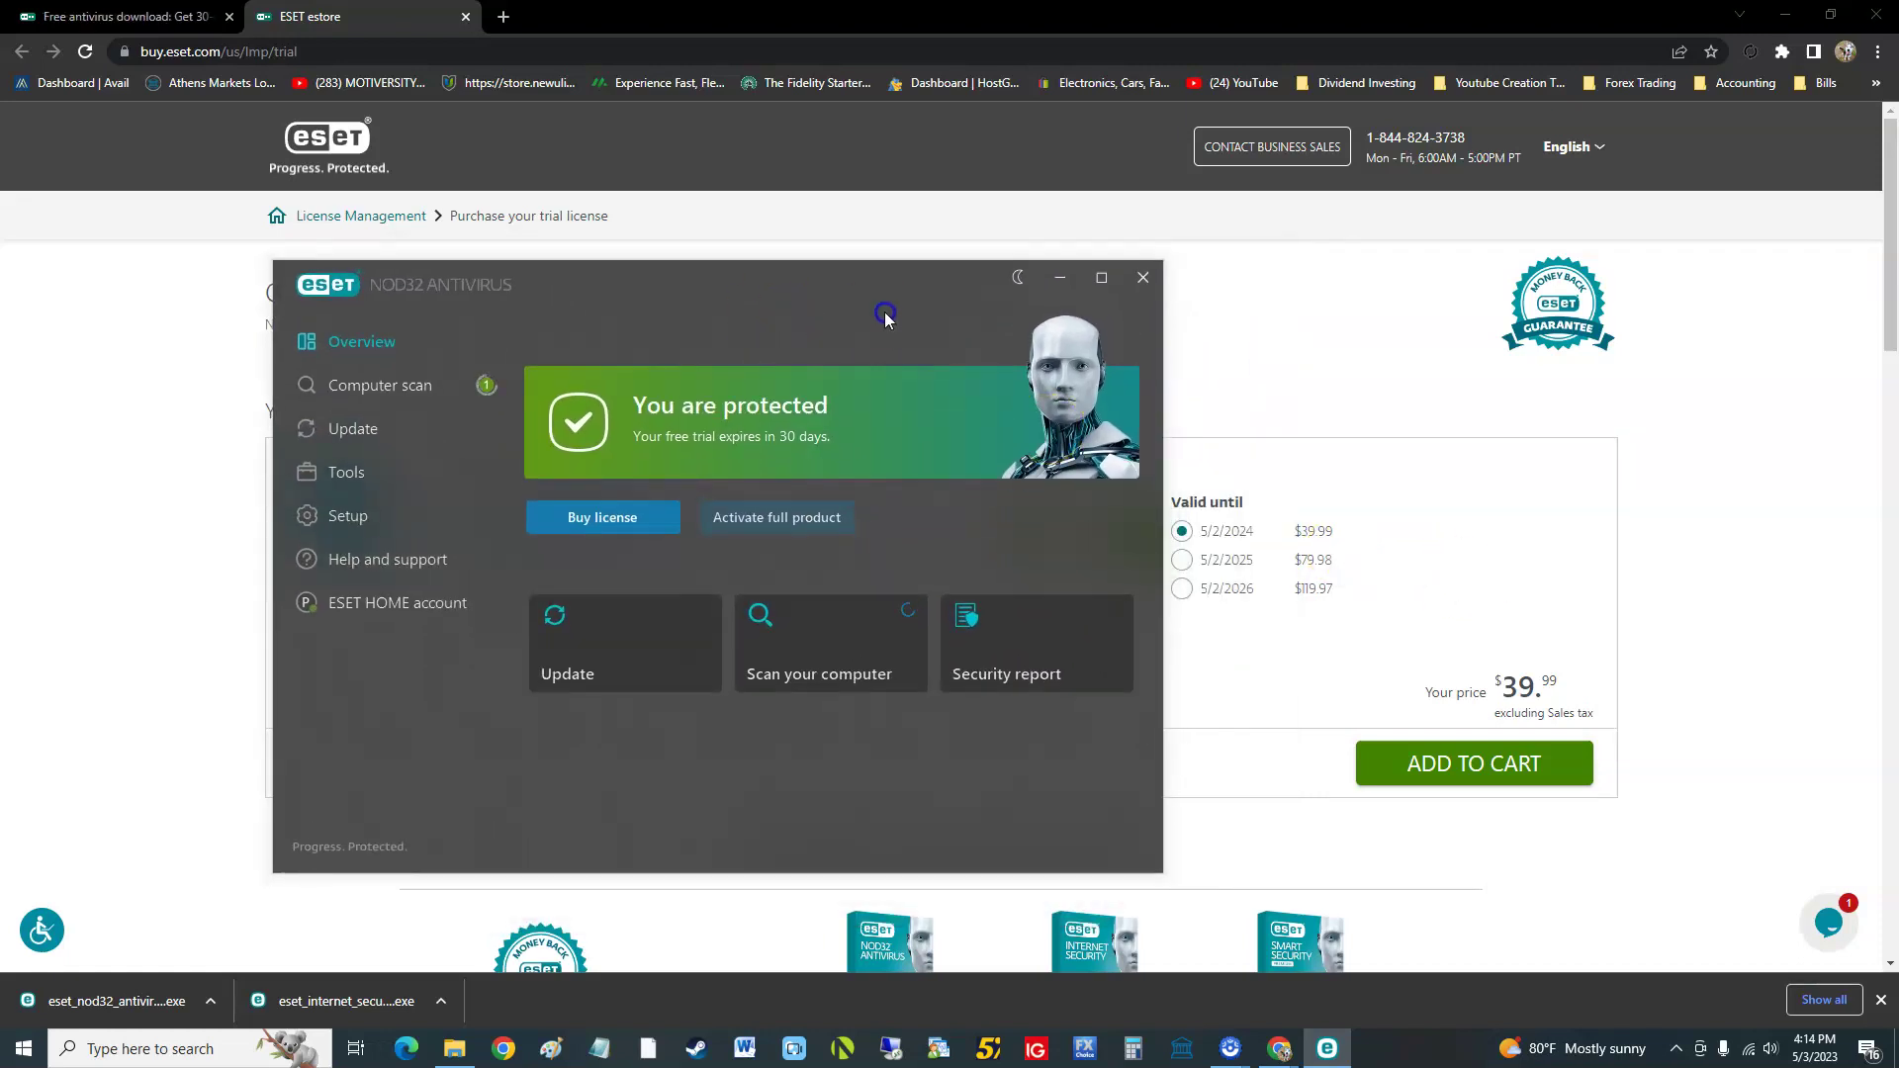
click(405, 388)
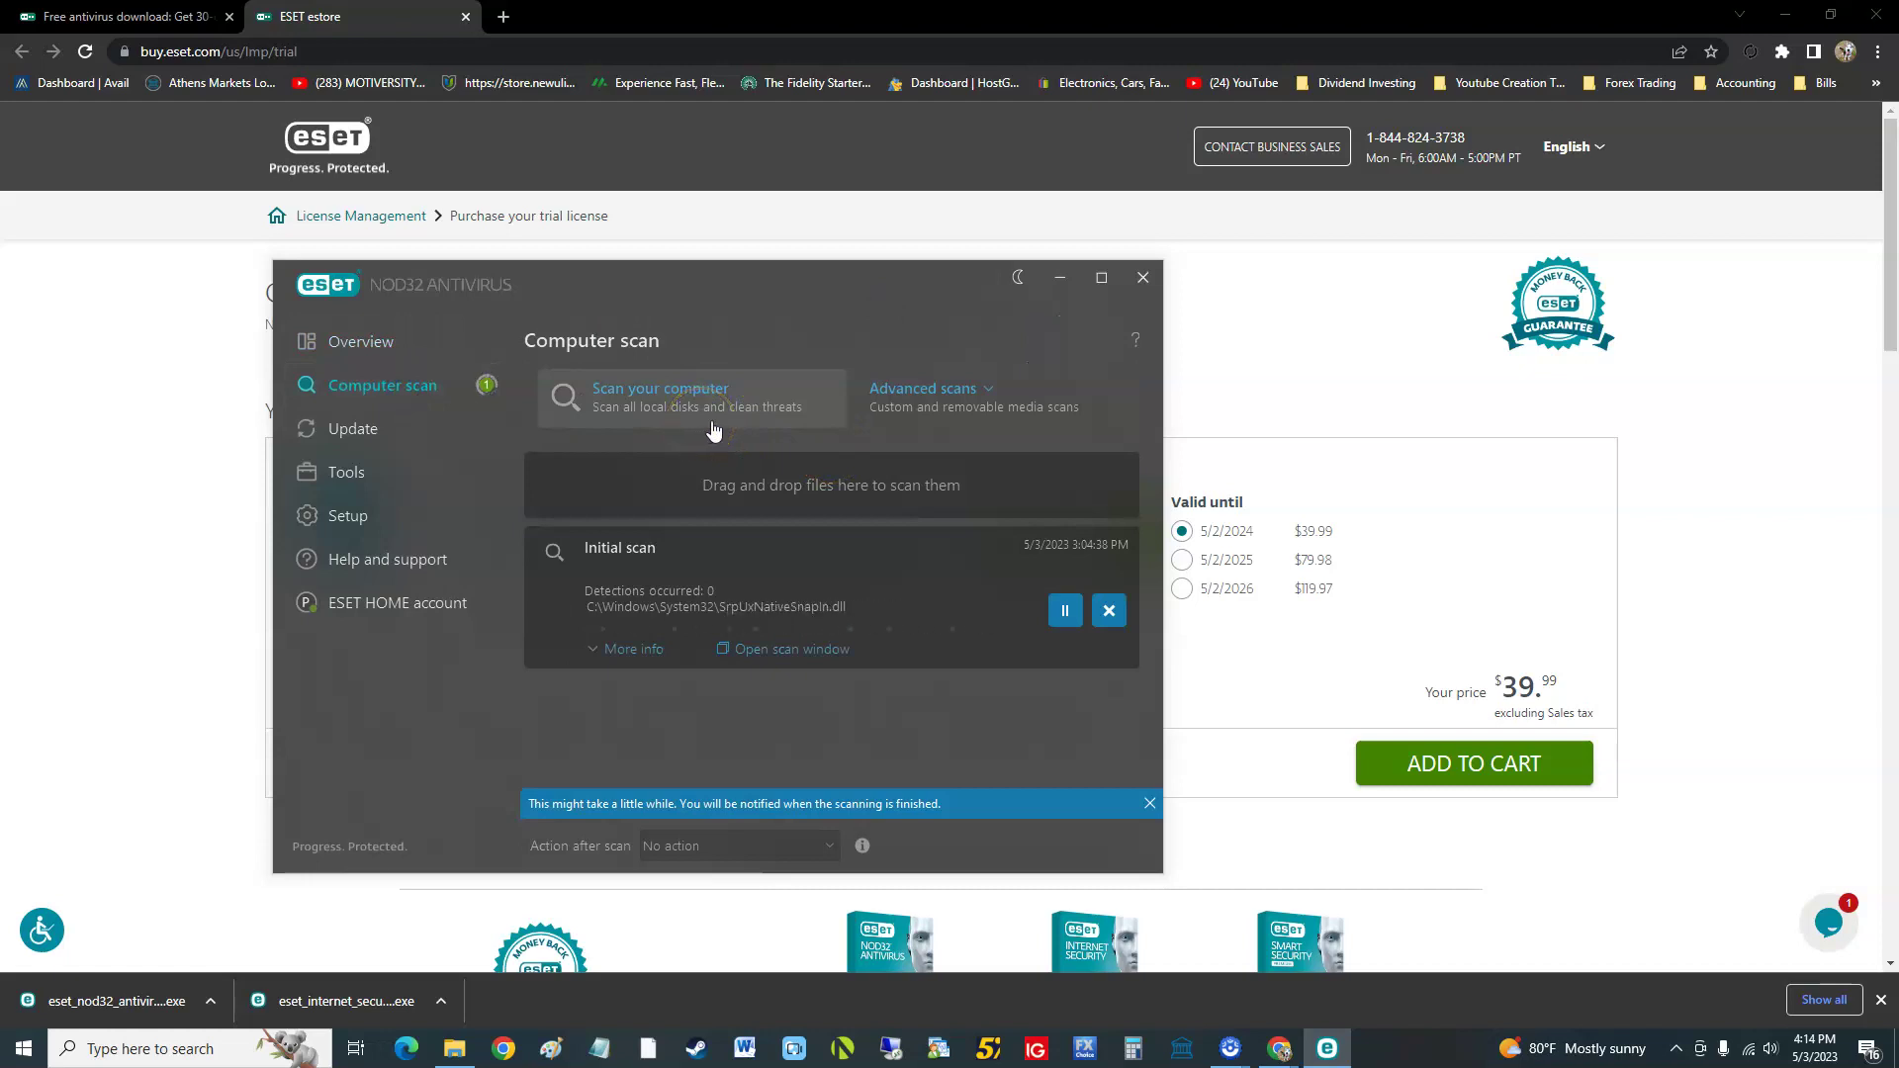
drag(718, 310, 785, 312)
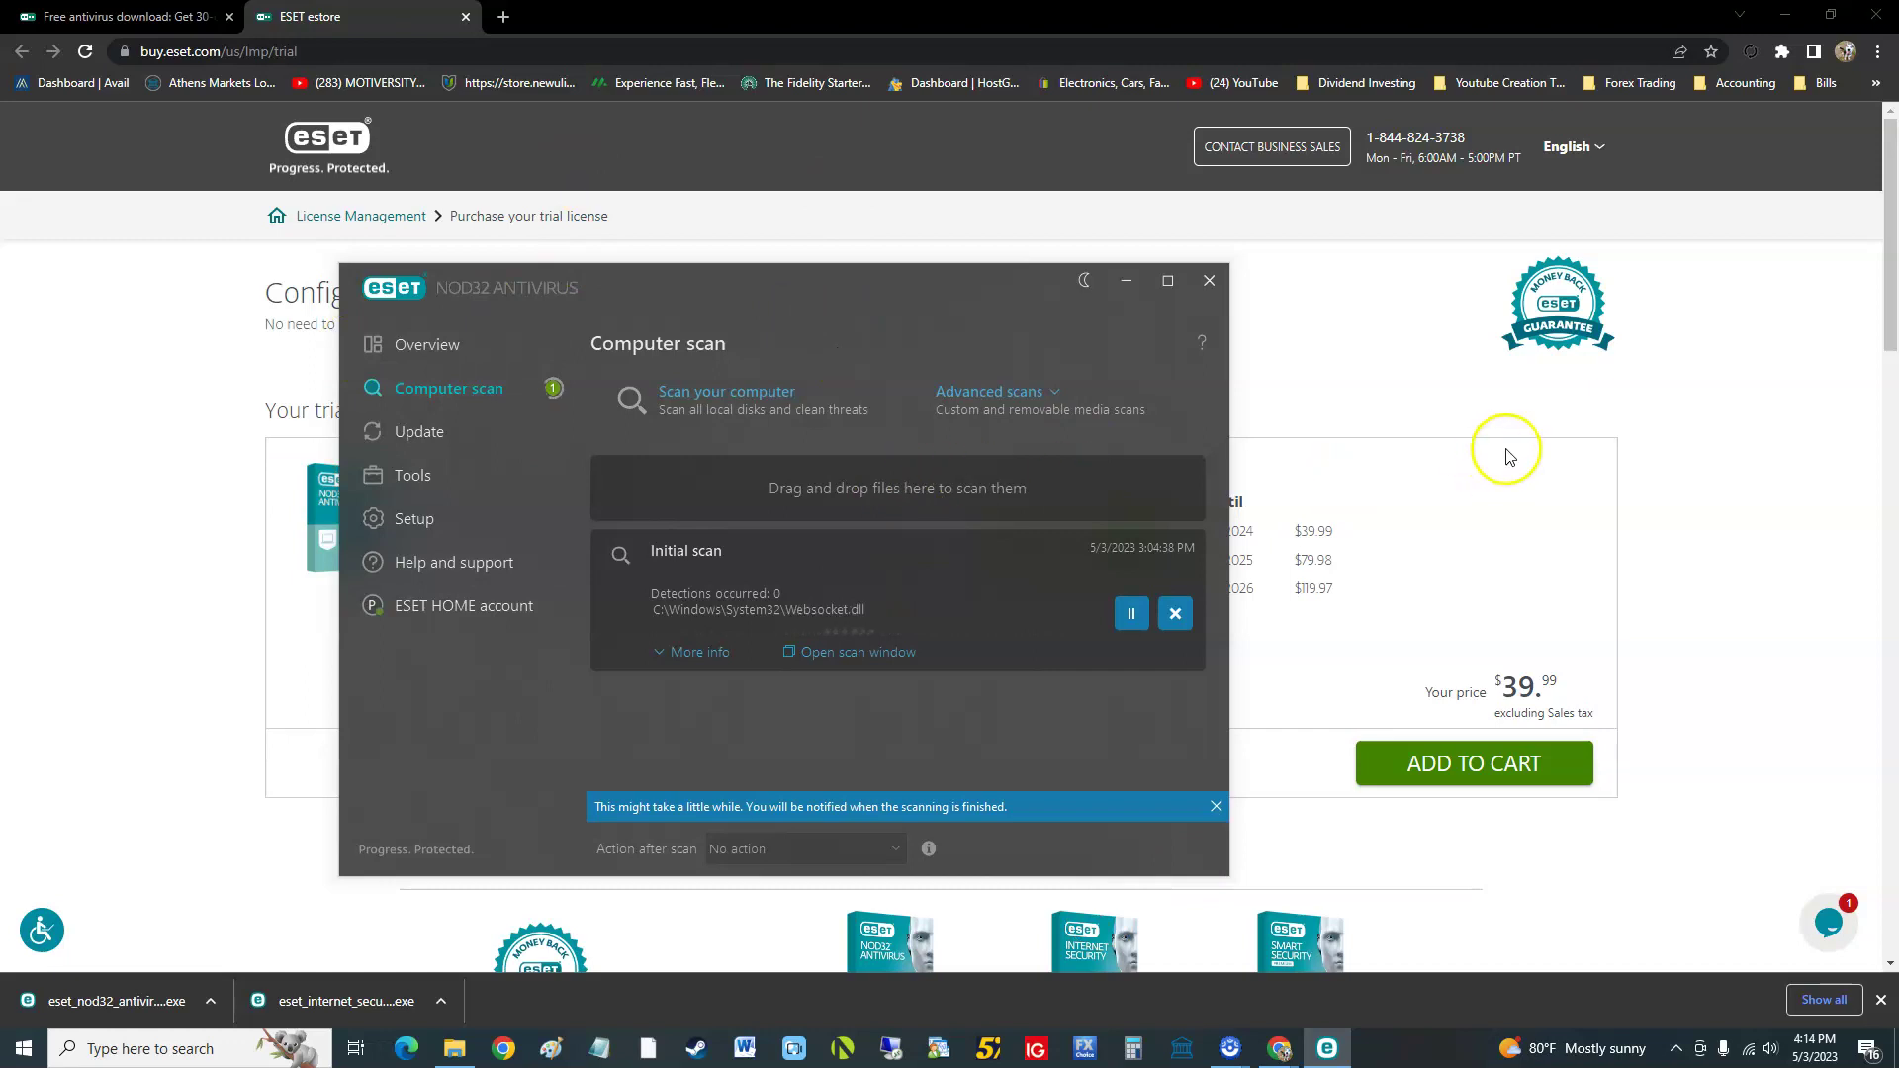
Step: Switch to the ESET free-trial comparison page in Chrome and look over its table
click(168, 16)
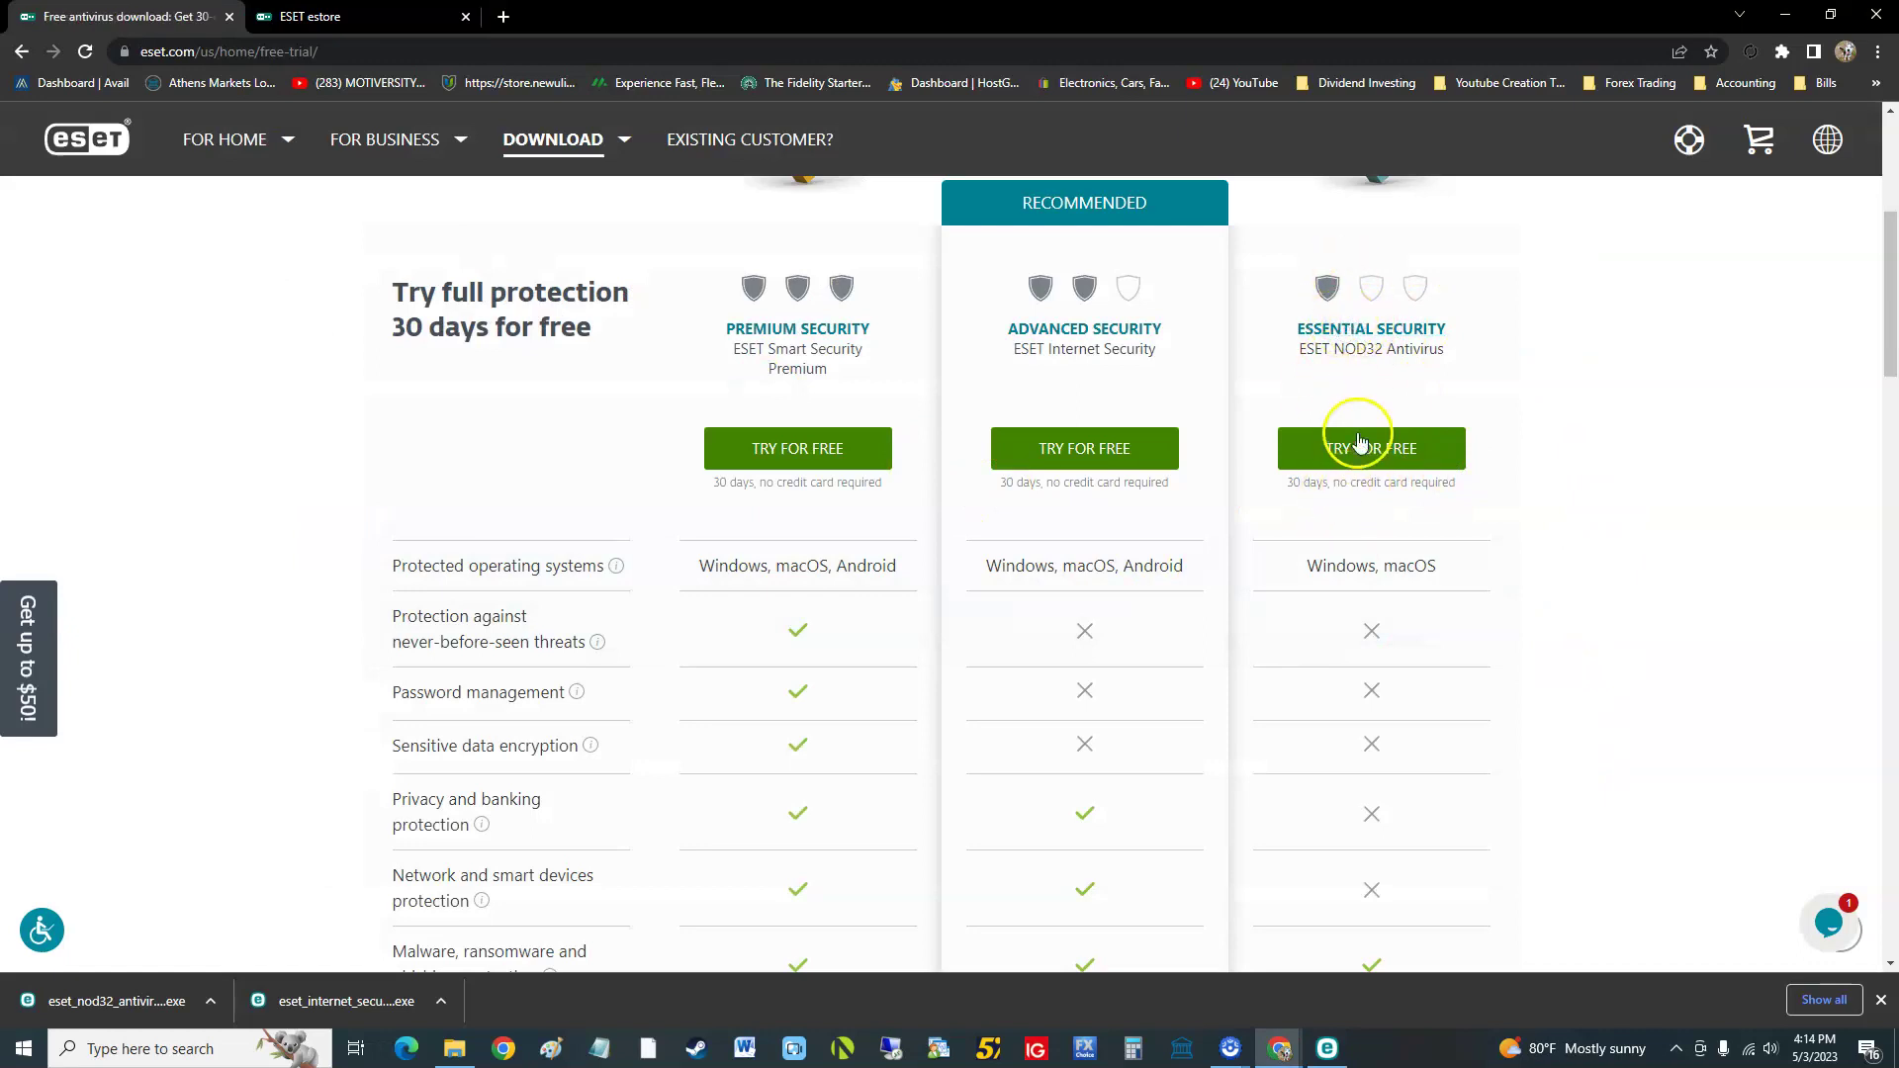
scroll(1405, 666, down, 1)
scroll(1404, 666, up, 1)
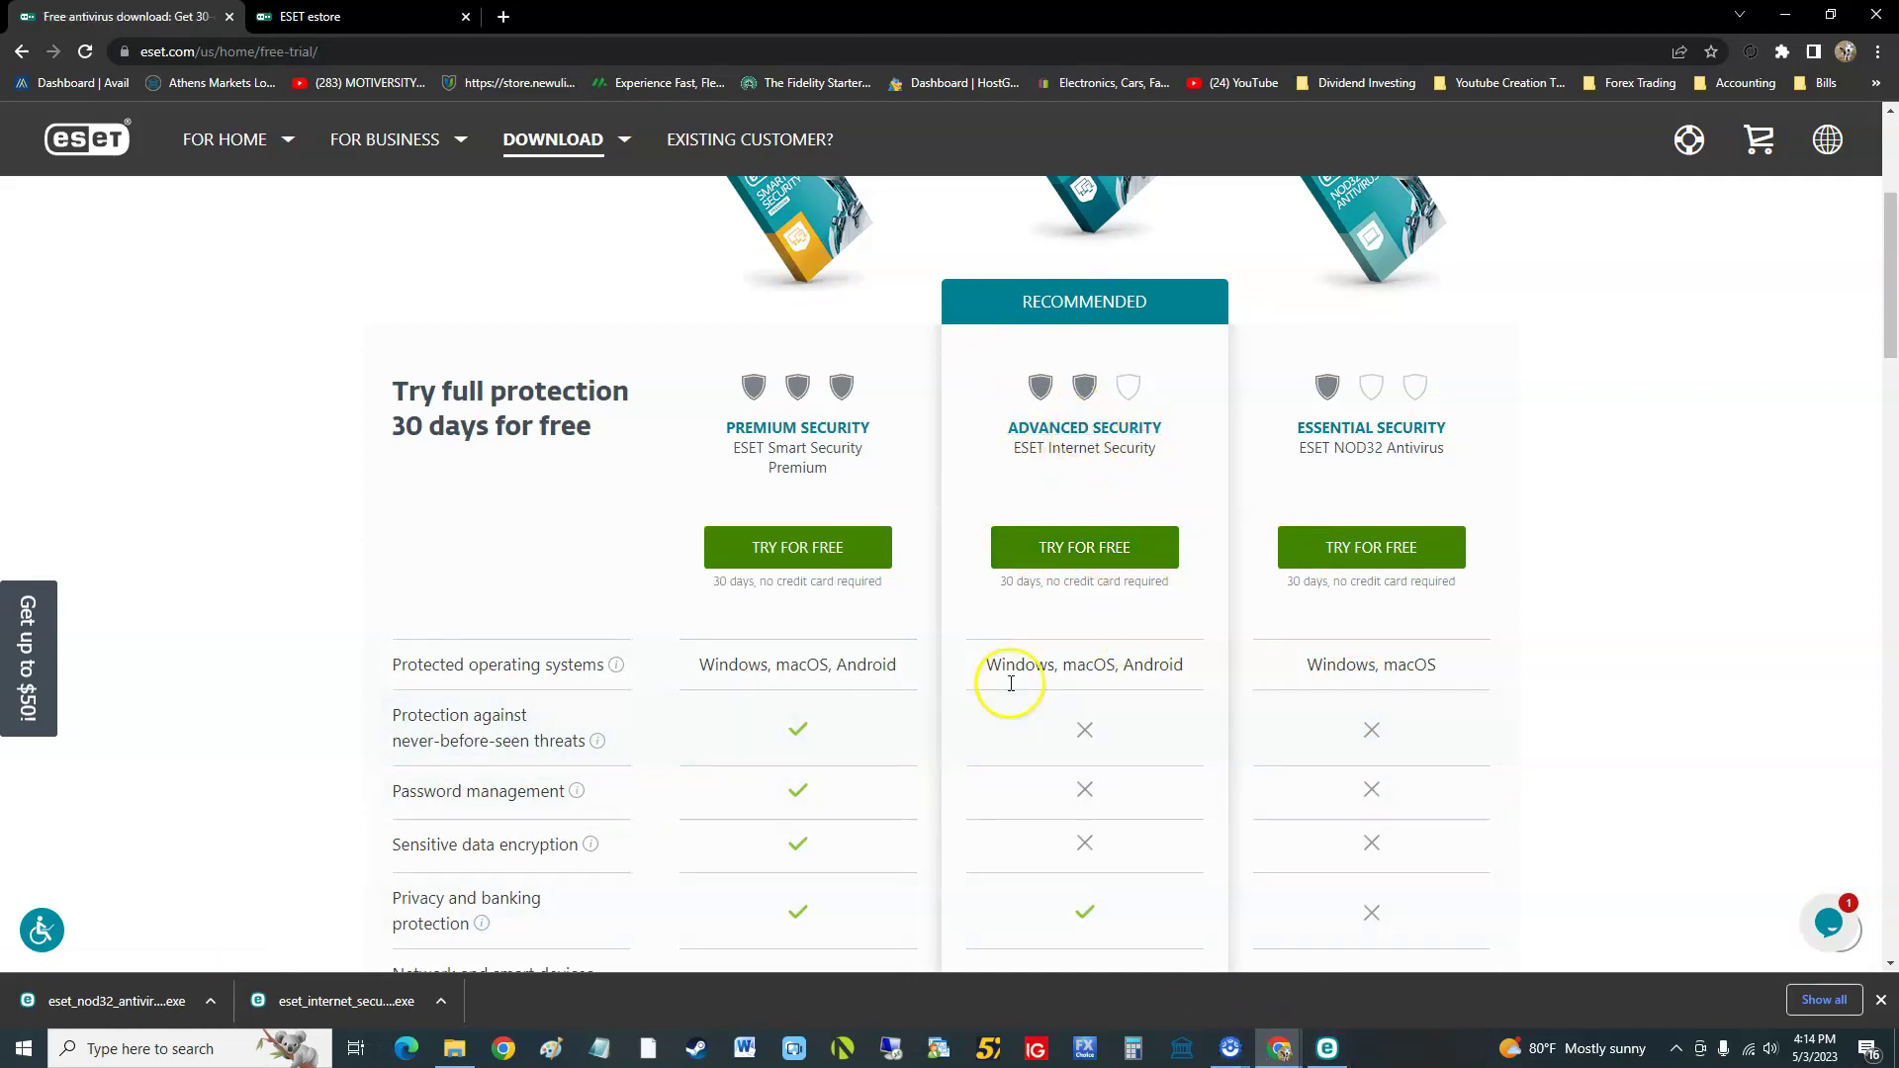
Step: Bring the ESET scan window to the front and position it lower over the page
click(1326, 1046)
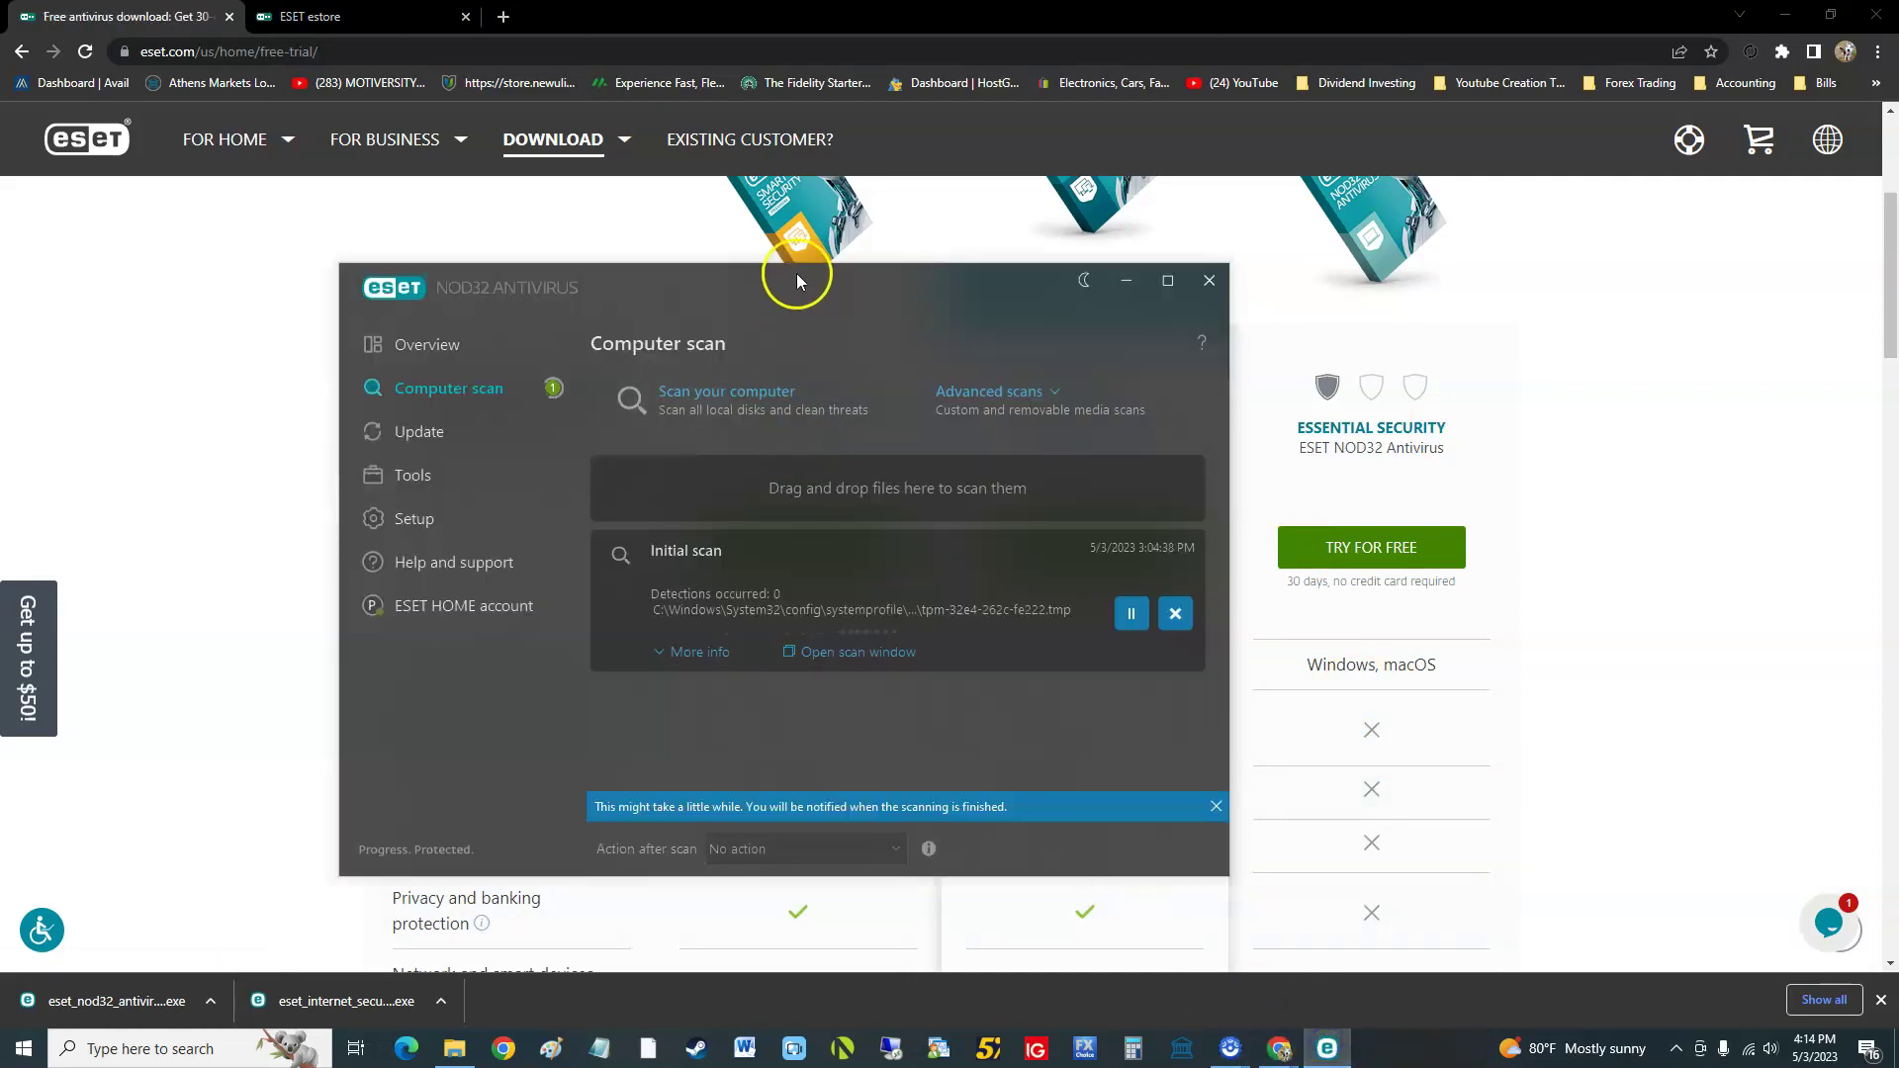
drag(785, 263, 908, 253)
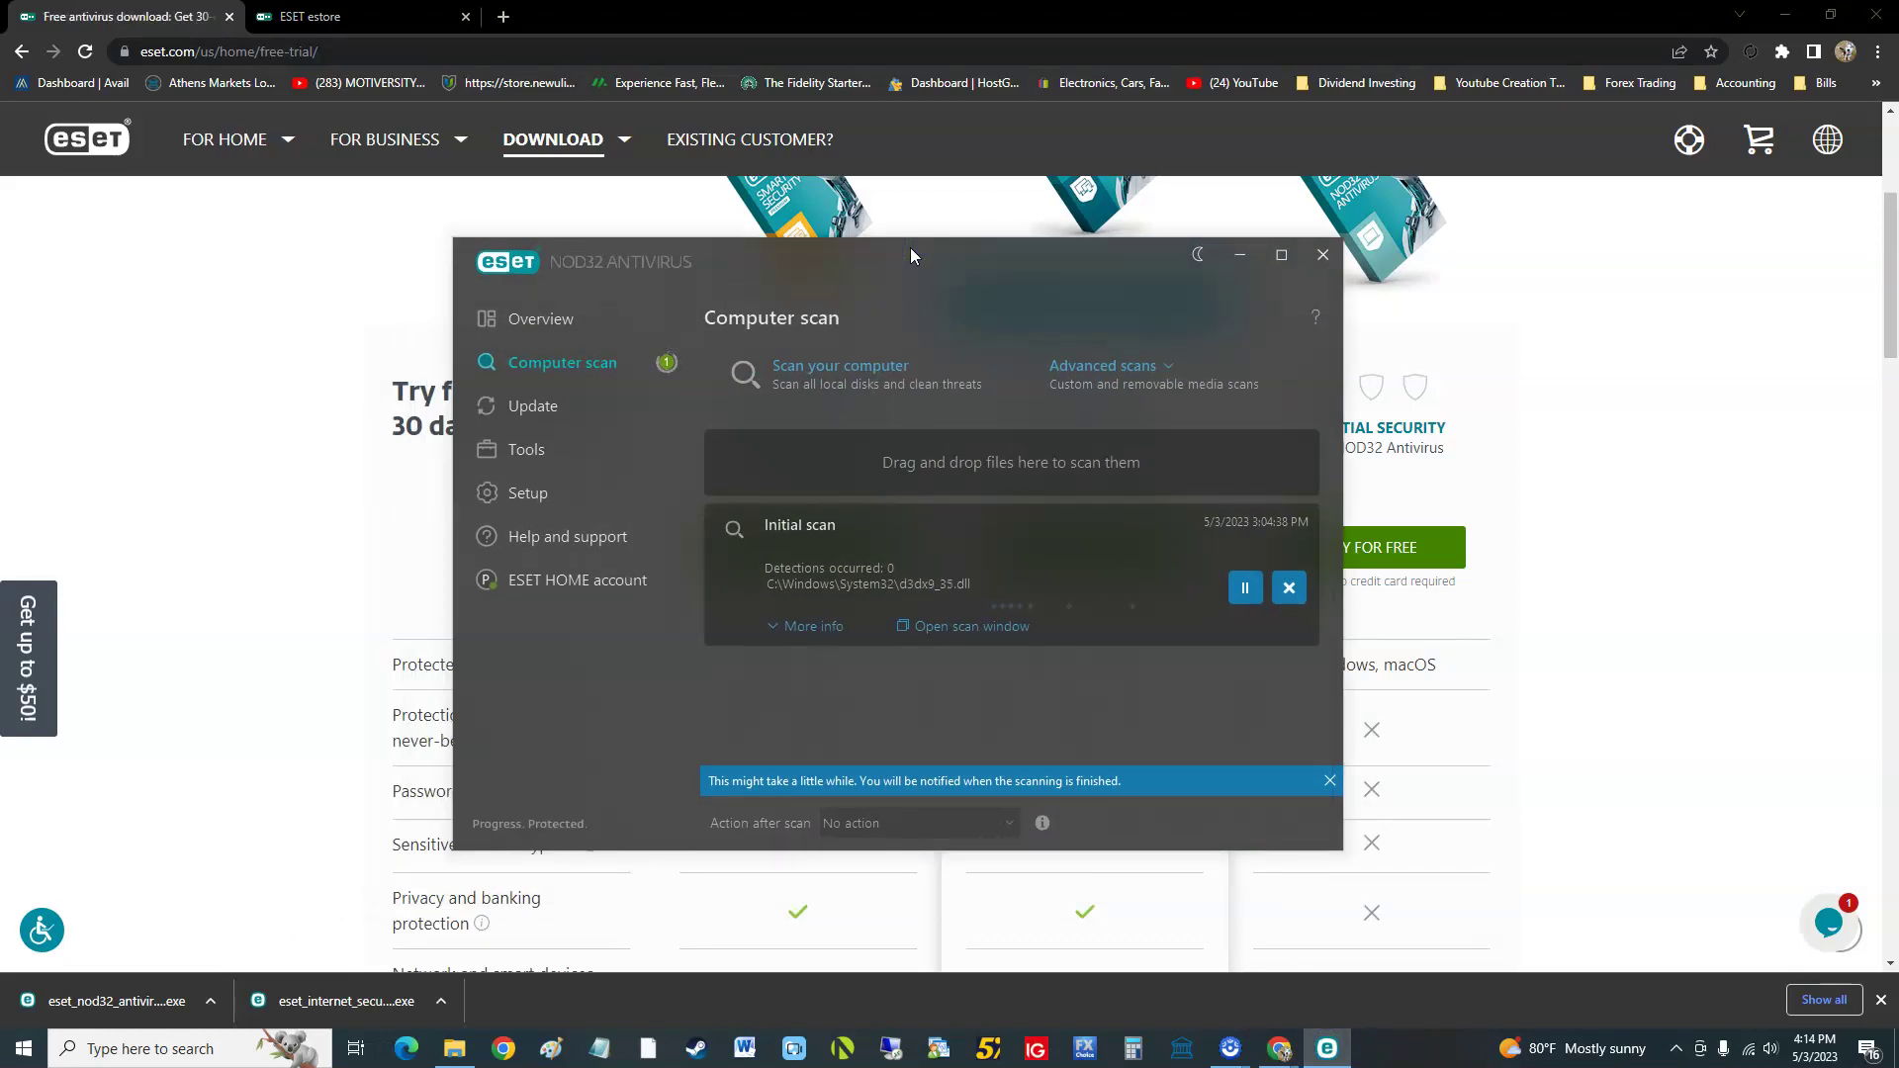
drag(910, 249, 890, 266)
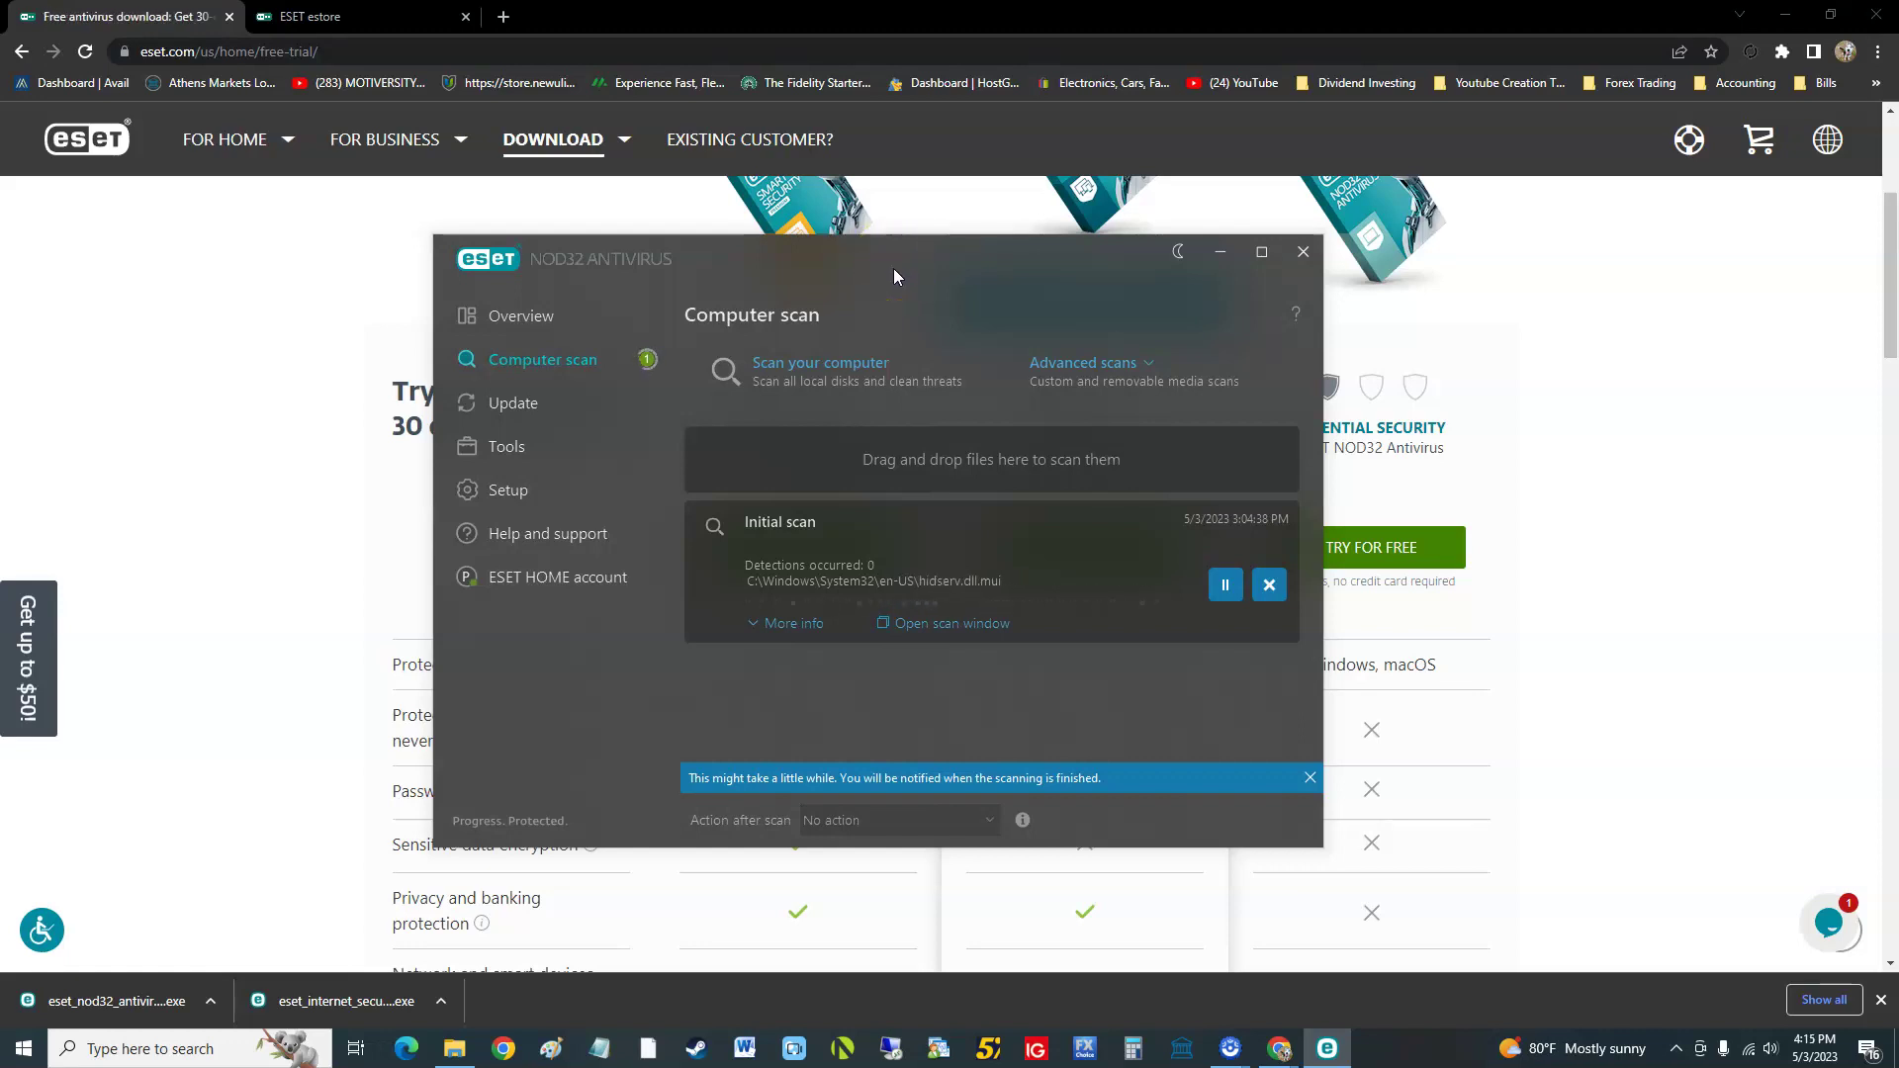
drag(893, 270, 890, 326)
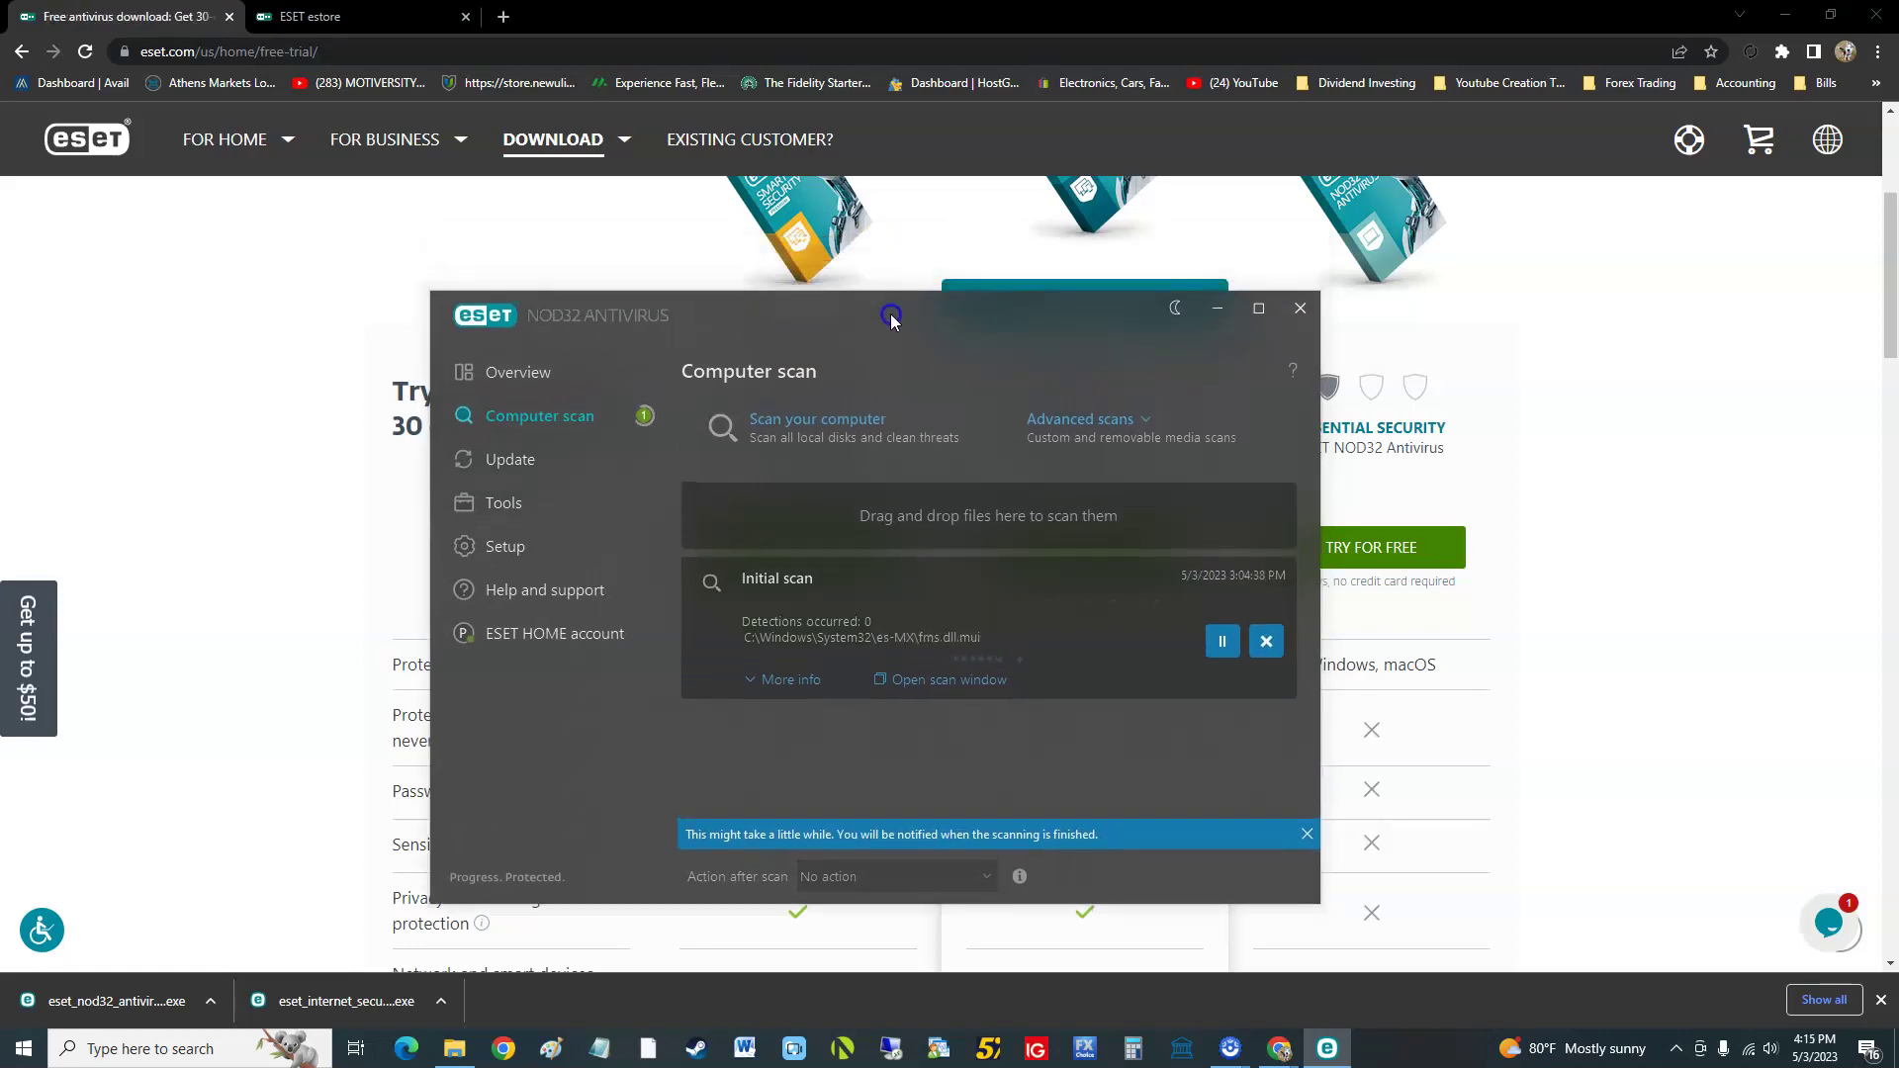